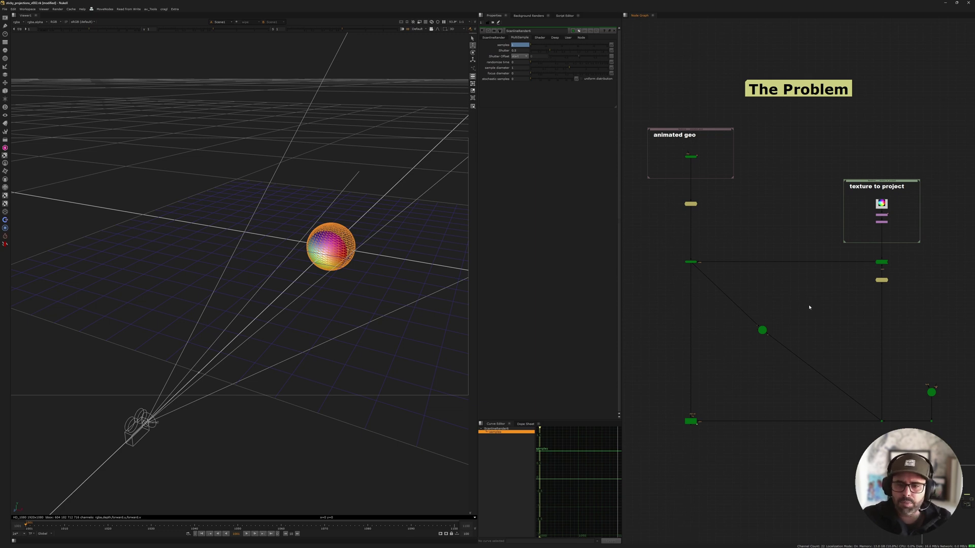
- Examine the Problem node tree from the animated geo through FrameHold3 and ApplyMaterial3 to the Project3D1 node
{"action": "left_click", "coordinate": [339, 235]}
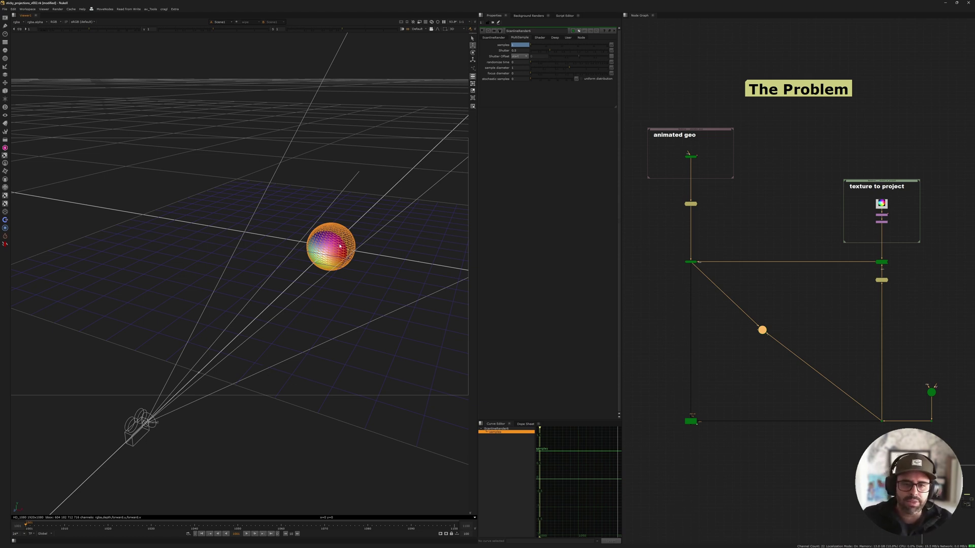
{"action": "scroll", "coordinate": [810, 300], "scroll_direction": "up", "scroll_amount": 5}
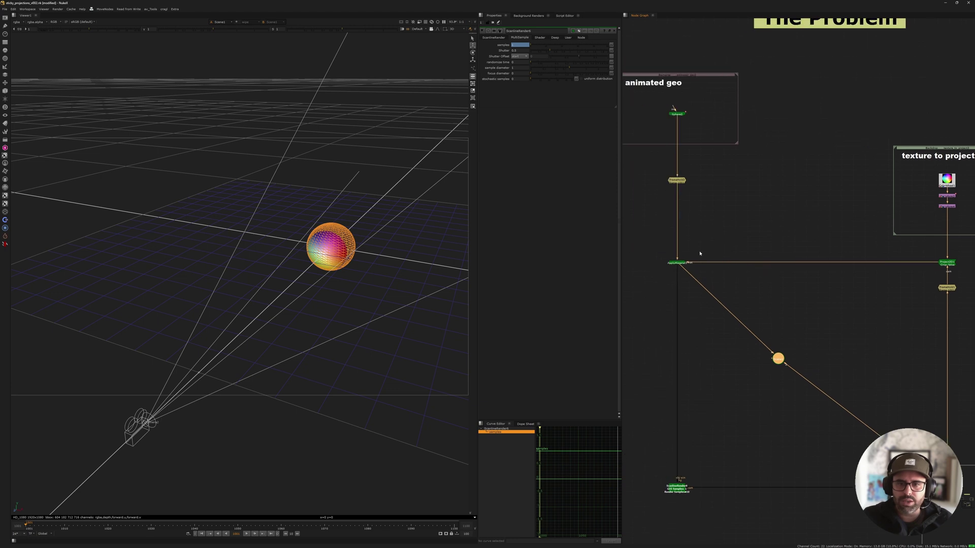
{"action": "scroll", "coordinate": [690, 168], "scroll_direction": "up", "scroll_amount": 2}
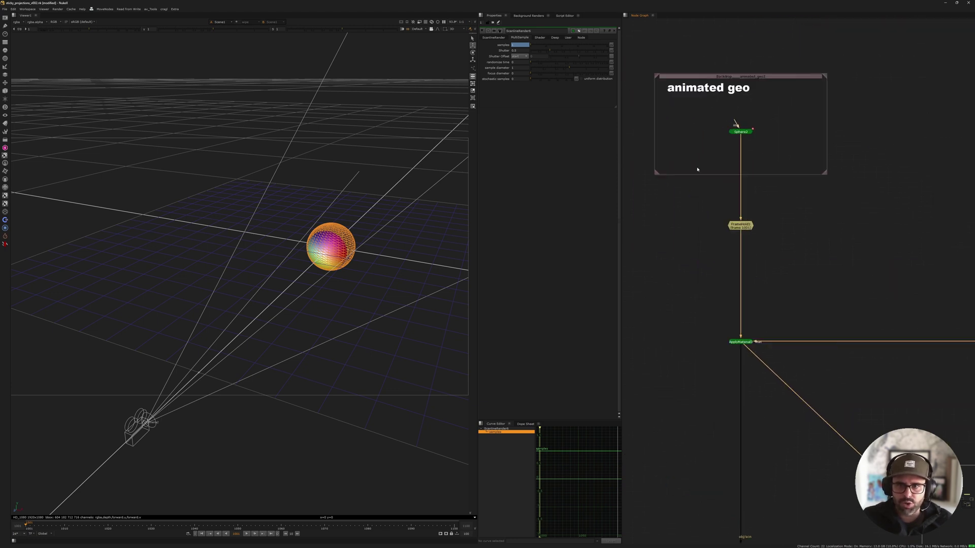
{"action": "scroll", "coordinate": [695, 157], "scroll_direction": "up", "scroll_amount": 1}
{"action": "scroll", "coordinate": [702, 77], "scroll_direction": "up", "scroll_amount": 2}
{"action": "middle_click_drag", "start_coordinate": [752, 318], "coordinate": [727, 142]}
{"action": "scroll", "coordinate": [748, 255], "scroll_direction": "up", "scroll_amount": 1}
{"action": "scroll", "coordinate": [759, 256], "scroll_direction": "down", "scroll_amount": 3}
{"action": "middle_click_drag", "start_coordinate": [939, 285], "coordinate": [753, 206]}
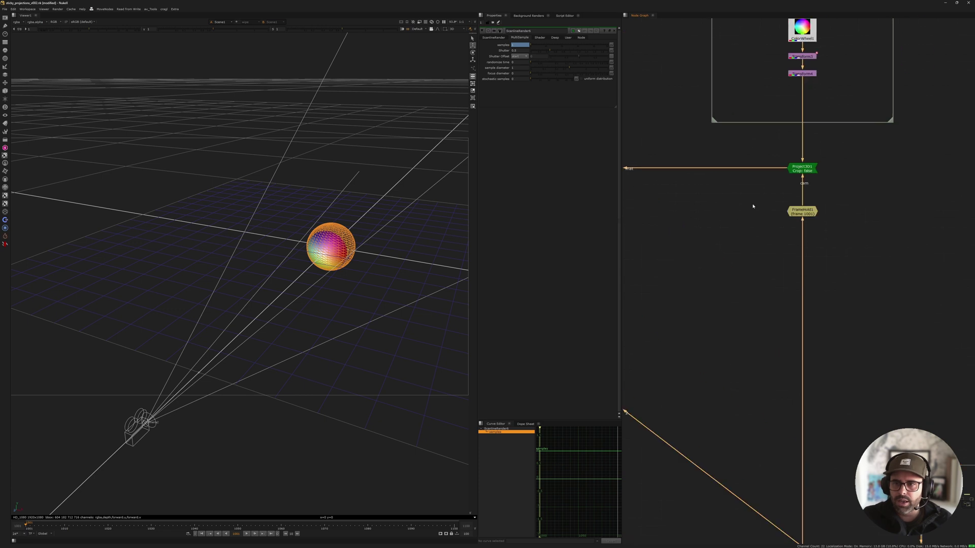
- Select the camera node that feeds the projection setup to highlight it in the 3D view
{"action": "middle_click_drag", "start_coordinate": [777, 294], "coordinate": [690, 134]}
{"action": "left_click", "coordinate": [767, 254]}
{"action": "left_click_drag", "start_coordinate": [767, 252], "coordinate": [909, 372]}
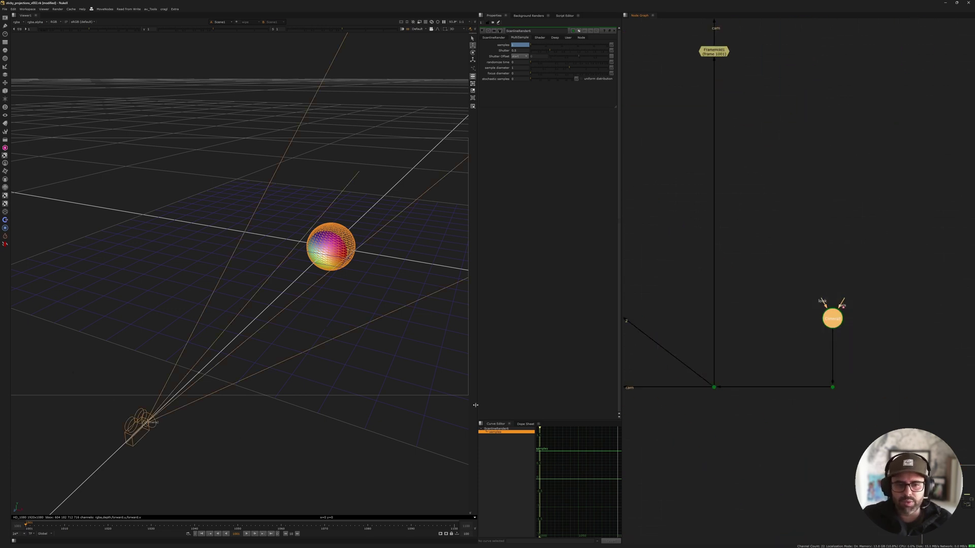
{"action": "mouse_move", "coordinate": [681, 296]}
{"action": "middle_mouse_down"}
{"action": "mouse_move", "coordinate": [723, 358]}
{"action": "mouse_move", "coordinate": [773, 536]}
{"action": "middle_mouse_up"}
{"action": "middle_click_drag", "start_coordinate": [720, 166], "coordinate": [721, 206]}
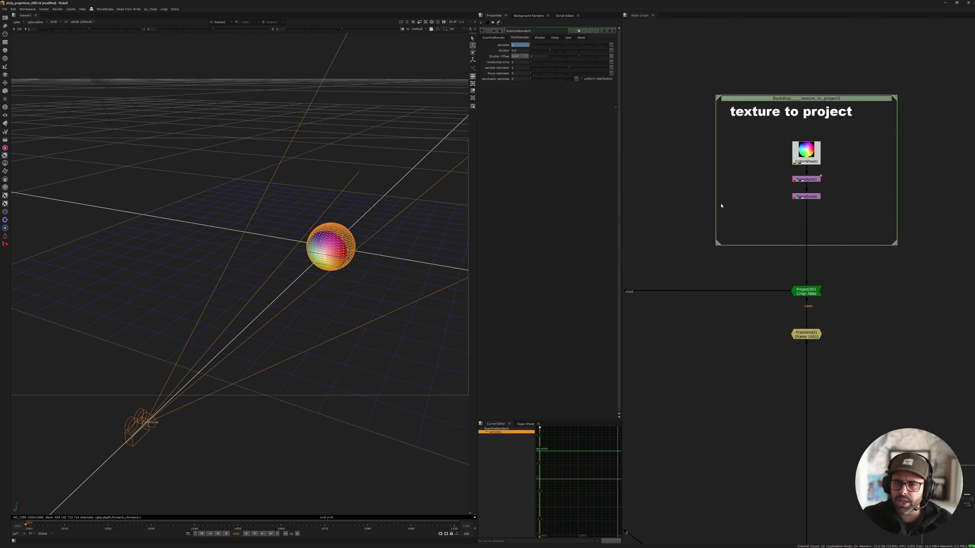
- Inspect the texture-to-project branch and select the FrameHold1 node between the camera and Project3D1
{"action": "middle_click_drag", "start_coordinate": [758, 237], "coordinate": [798, 117]}
{"action": "middle_click_drag", "start_coordinate": [888, 114], "coordinate": [857, 176]}
{"action": "scroll", "coordinate": [839, 231], "scroll_direction": "up", "scroll_amount": 6}
{"action": "middle_click_drag", "start_coordinate": [765, 237], "coordinate": [827, 159]}
{"action": "scroll", "coordinate": [827, 159], "scroll_direction": "up", "scroll_amount": 1}
{"action": "left_click_drag", "start_coordinate": [715, 210], "coordinate": [945, 326]}
{"action": "scroll", "coordinate": [869, 277], "scroll_direction": "down", "scroll_amount": 2}
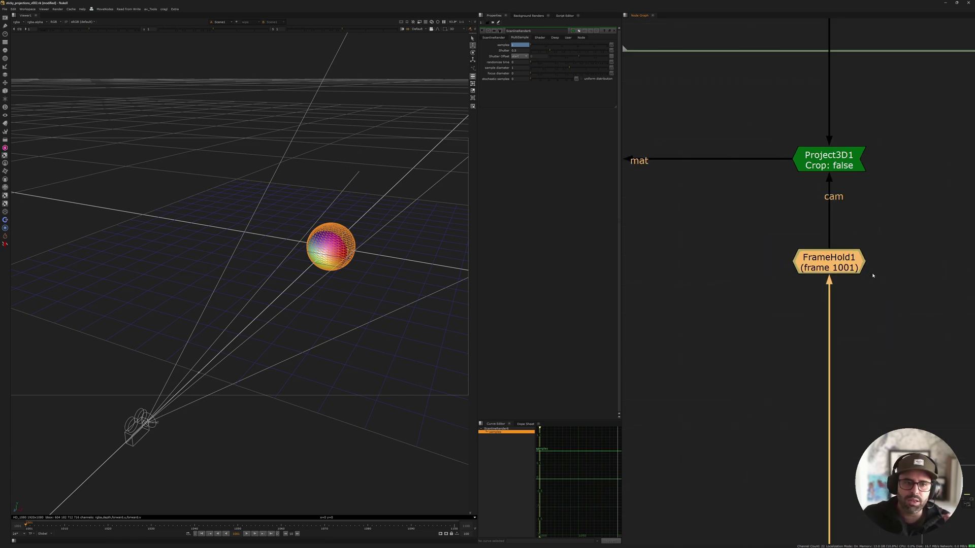
- Show the ScanlineRender output in the 2D viewer and play the timeline
{"action": "scroll", "coordinate": [756, 262], "scroll_direction": "down", "scroll_amount": 6}
{"action": "middle_click_drag", "start_coordinate": [686, 302], "coordinate": [823, 229]}
{"action": "middle_click_drag", "start_coordinate": [737, 255], "coordinate": [759, 215]}
{"action": "left_click", "coordinate": [803, 267]}
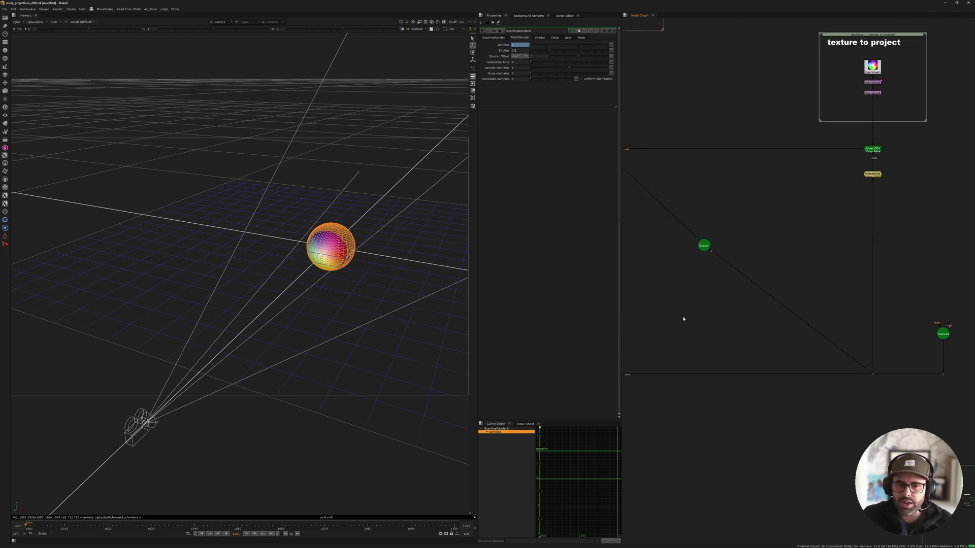
{"action": "middle_click_drag", "start_coordinate": [702, 331], "coordinate": [756, 320]}
{"action": "left_click", "coordinate": [656, 364]}
{"action": "key", "text": "1"}
{"action": "key", "text": "Tab"}
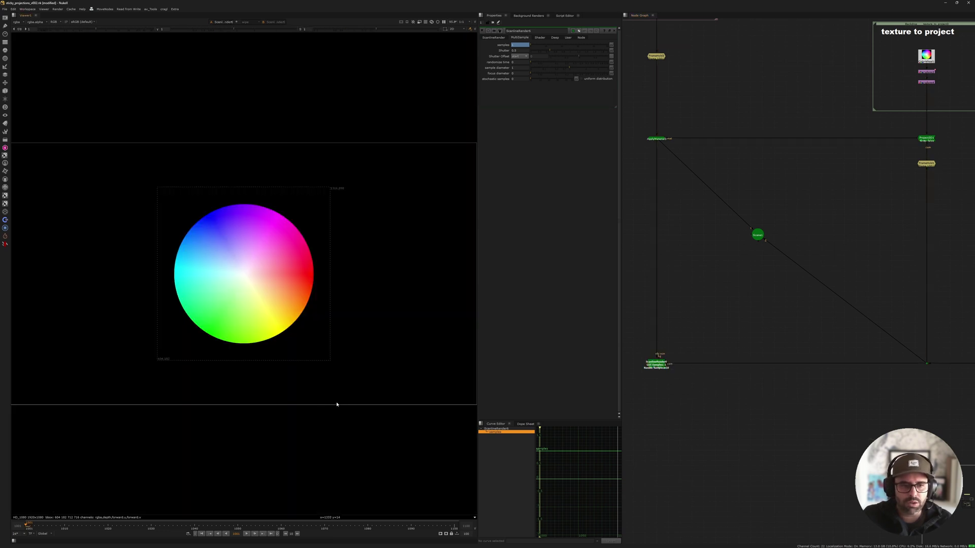
{"action": "left_click", "coordinate": [246, 534]}
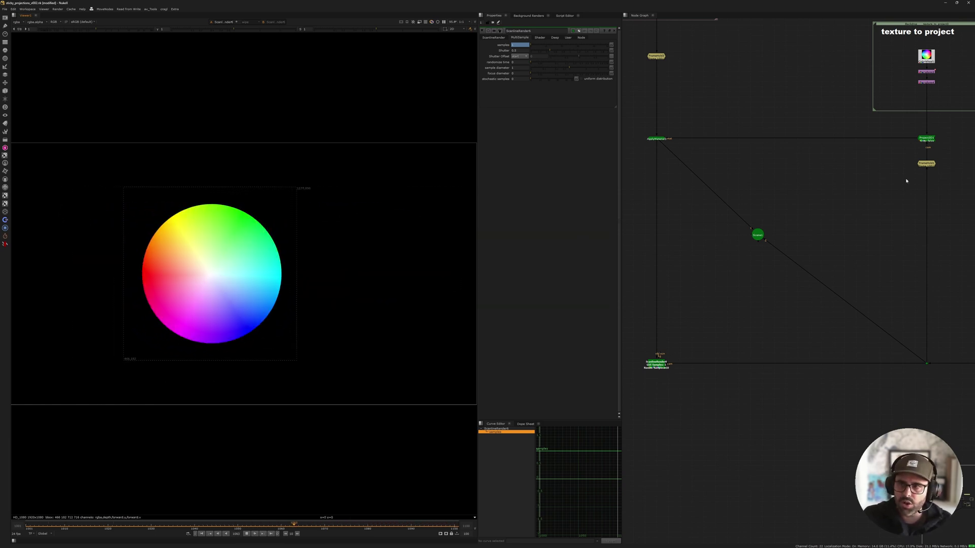
- Review the color wheel and transform nodes during playback, stop it, and return to the first frame
{"action": "scroll", "coordinate": [911, 73], "scroll_direction": "up", "scroll_amount": 5}
{"action": "middle_click_drag", "start_coordinate": [912, 72], "coordinate": [792, 191]}
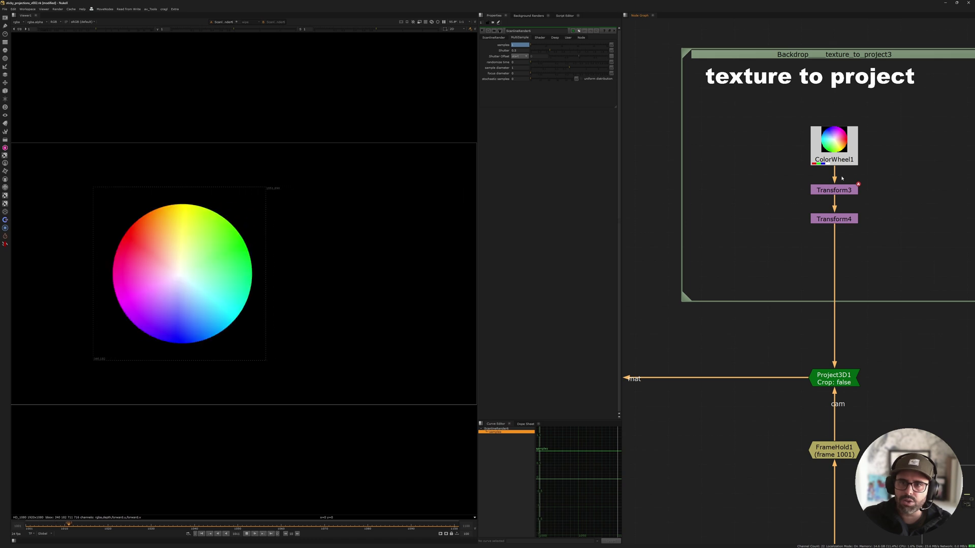
{"action": "scroll", "coordinate": [778, 176], "scroll_direction": "down", "scroll_amount": 5}
{"action": "middle_click_drag", "start_coordinate": [696, 321], "coordinate": [918, 213]}
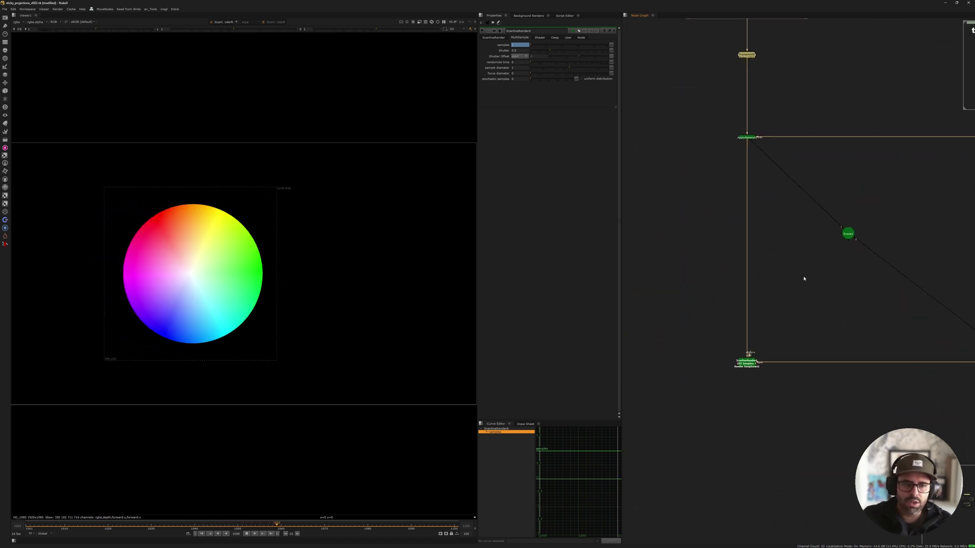
{"action": "left_click", "coordinate": [246, 534]}
{"action": "left_click", "coordinate": [202, 533]}
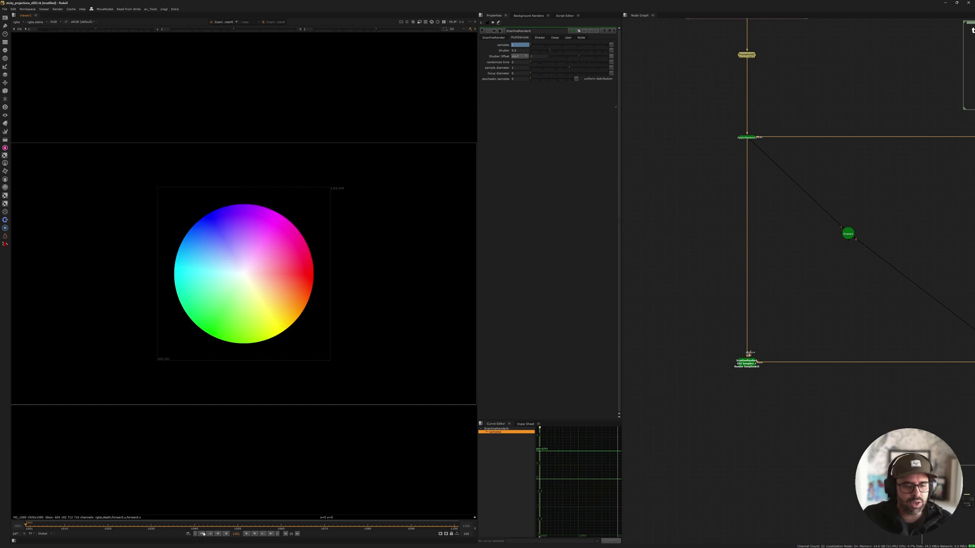
- Delete the FrameHold3 node between the animated sphere and ApplyMaterial3
{"action": "middle_click_drag", "start_coordinate": [826, 187], "coordinate": [827, 264]}
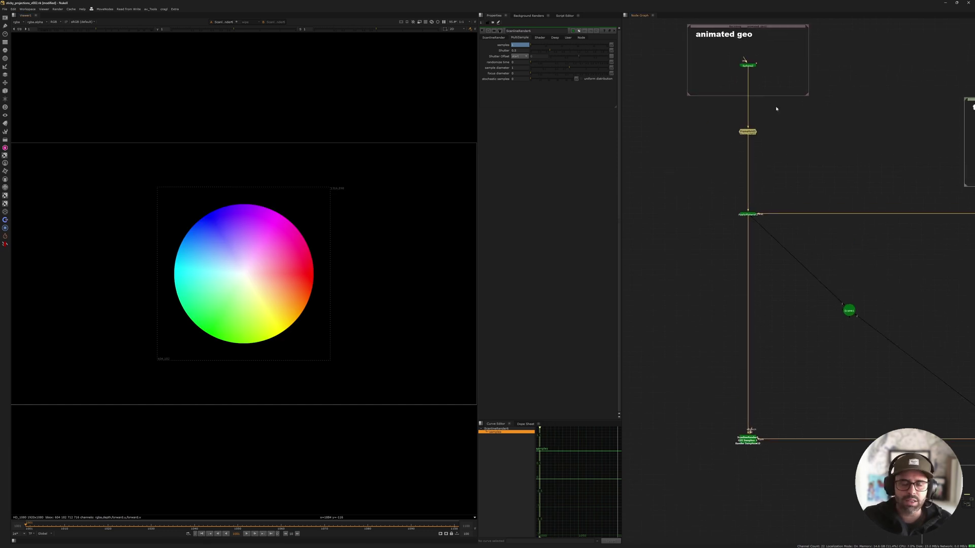
{"action": "scroll", "coordinate": [706, 121], "scroll_direction": "up", "scroll_amount": 5}
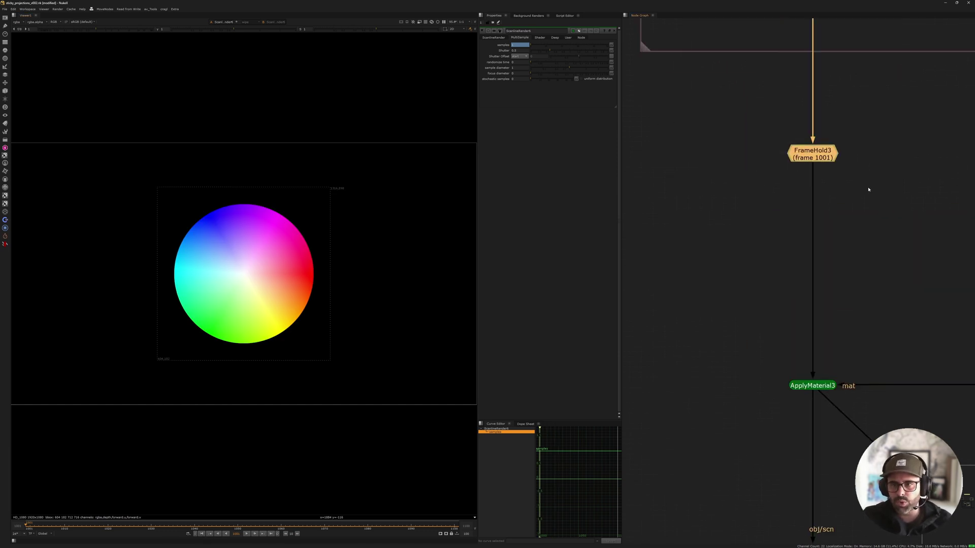
{"action": "scroll", "coordinate": [796, 180], "scroll_direction": "down", "scroll_amount": 8}
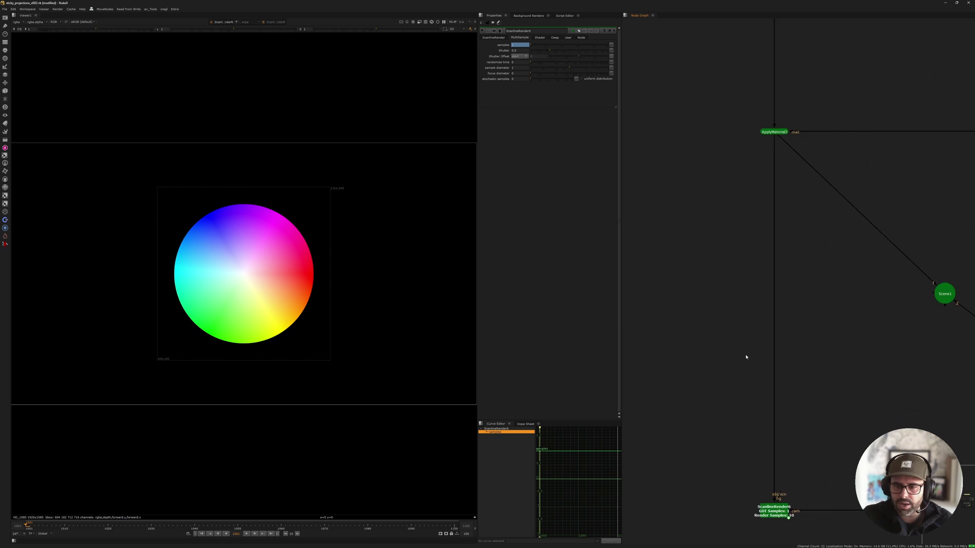
{"action": "scroll", "coordinate": [767, 65], "scroll_direction": "up", "scroll_amount": 5}
- View the Sphere2 node in the 3D viewer and play through its animation
{"action": "key", "text": "1"}
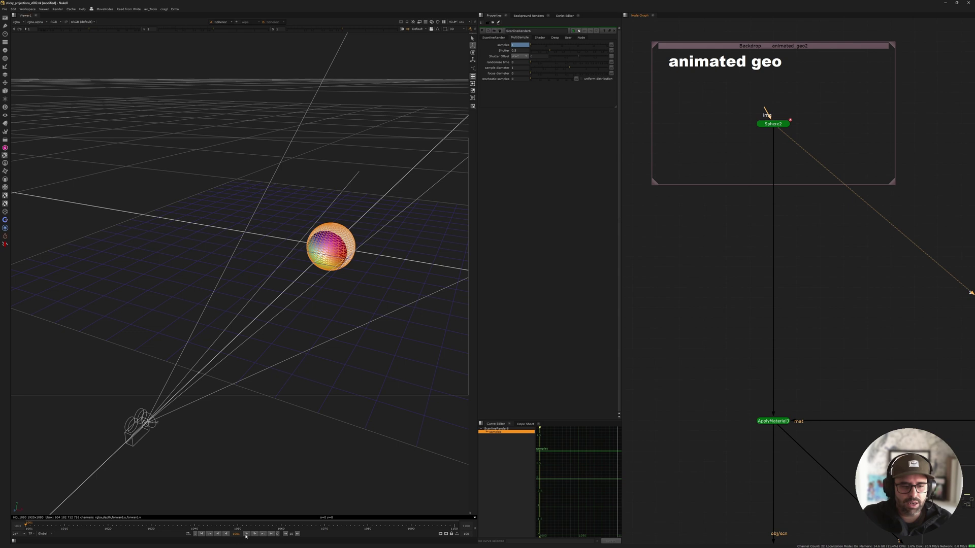
{"action": "left_click", "coordinate": [246, 534]}
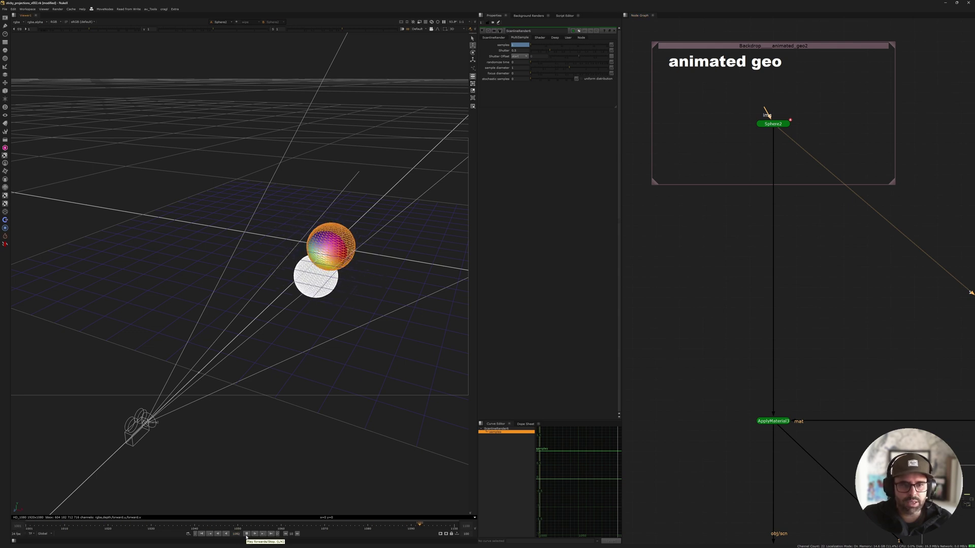
{"action": "left_click", "coordinate": [246, 535]}
- Return to the first frame and play the ScanlineRender output in the 2D viewer with the sphere animated
{"action": "middle_click_drag", "start_coordinate": [714, 318], "coordinate": [691, 139]}
{"action": "middle_click_drag", "start_coordinate": [712, 392], "coordinate": [679, 274]}
{"action": "scroll", "coordinate": [774, 149], "scroll_direction": "down", "scroll_amount": 1}
{"action": "middle_click_drag", "start_coordinate": [703, 465], "coordinate": [729, 321]}
{"action": "left_click", "coordinate": [754, 365]}
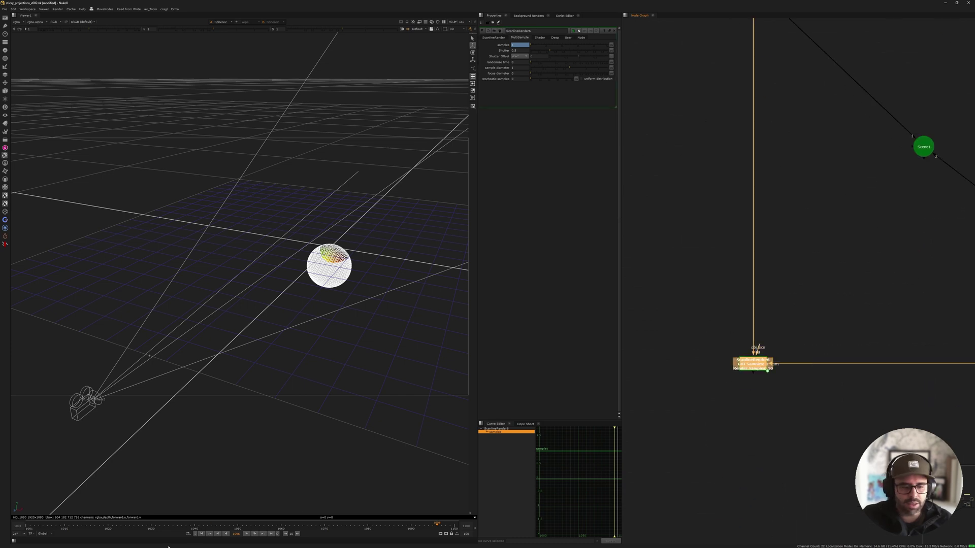
{"action": "left_click", "coordinate": [197, 534]}
{"action": "key", "text": "1"}
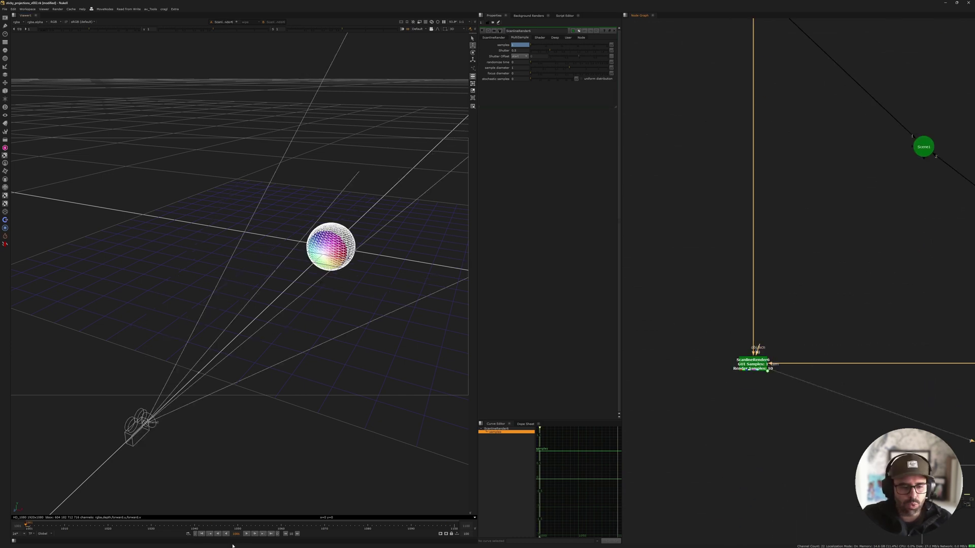
{"action": "left_click", "coordinate": [246, 535]}
{"action": "key", "text": "Tab"}
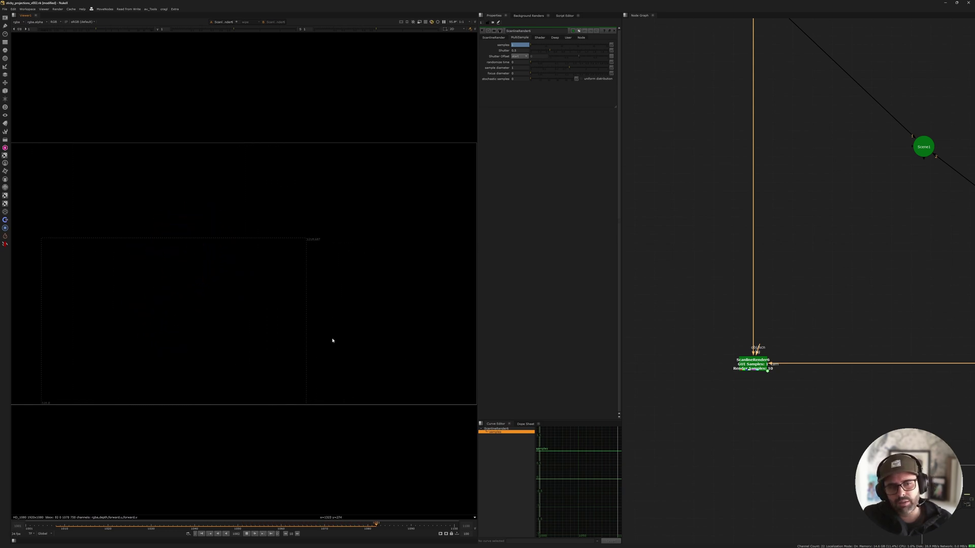
- Follow the projection branch to the camera node, select it, and return to the animated geo side
{"action": "middle_click_drag", "start_coordinate": [803, 197], "coordinate": [579, 274]}
{"action": "middle_click_drag", "start_coordinate": [895, 201], "coordinate": [710, 300]}
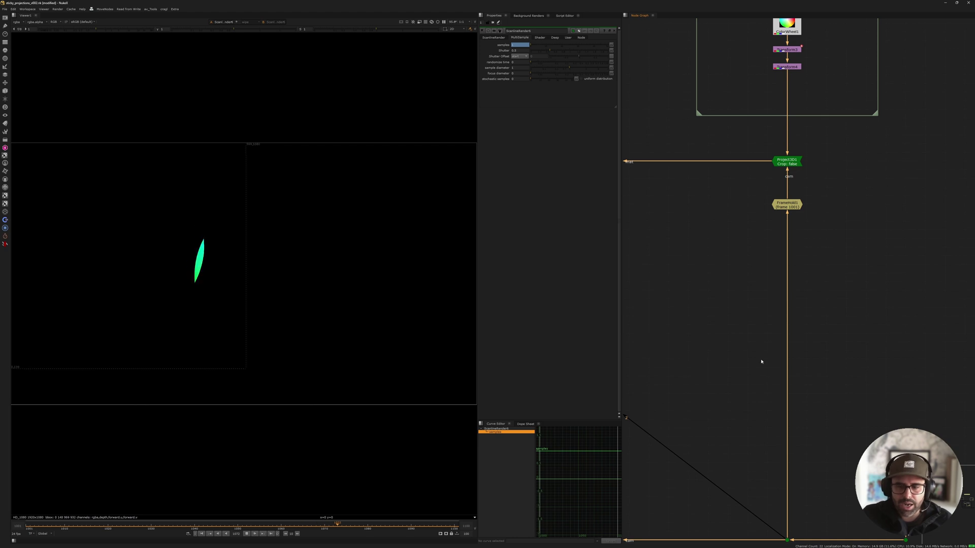
{"action": "scroll", "coordinate": [764, 335], "scroll_direction": "down", "scroll_amount": 3}
{"action": "left_click_drag", "start_coordinate": [803, 331], "coordinate": [892, 395]}
{"action": "middle_click_drag", "start_coordinate": [732, 218], "coordinate": [836, 290]}
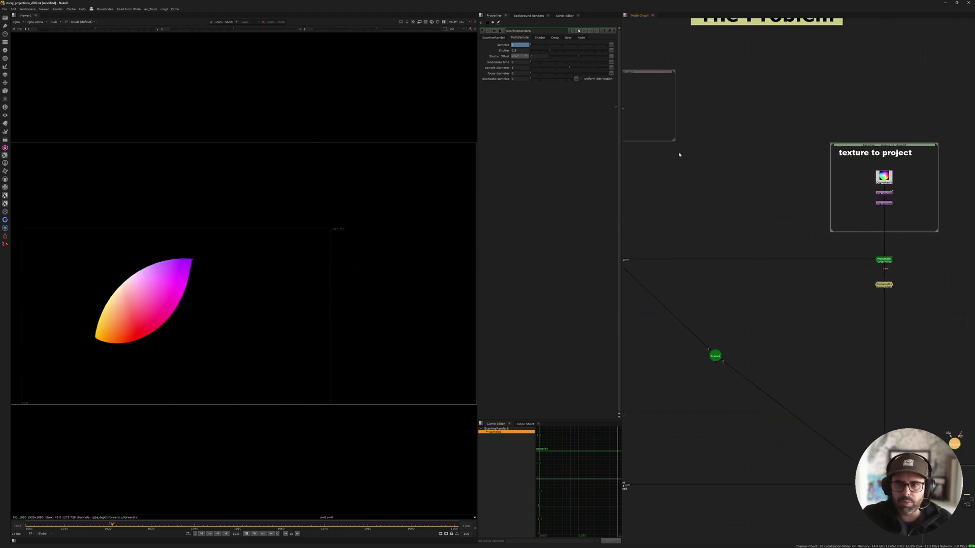
{"action": "middle_click_drag", "start_coordinate": [679, 154], "coordinate": [790, 201]}
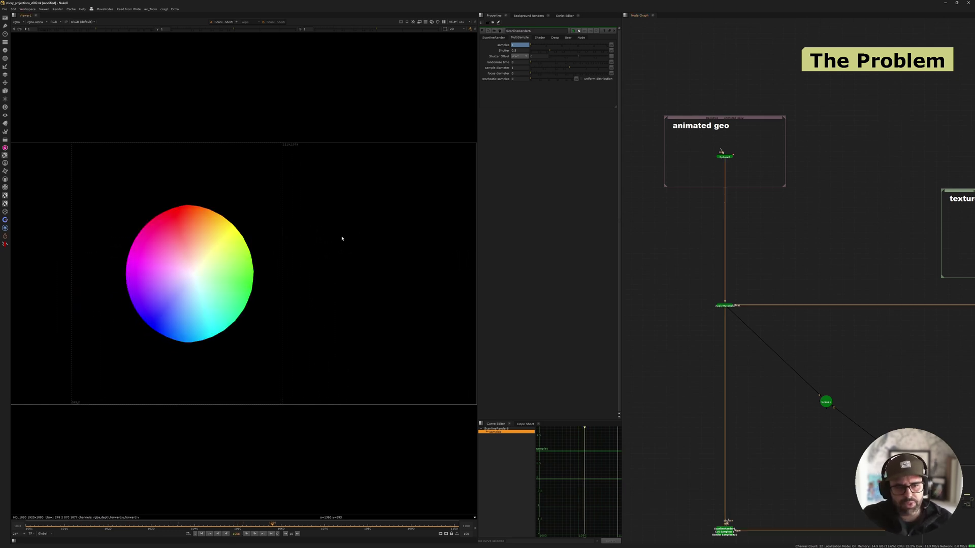
- Examine how the color wheel, transforms, Project3D1 and FrameHold1 feed the material on the animated sphere
{"action": "middle_click_drag", "start_coordinate": [740, 395], "coordinate": [731, 322]}
{"action": "middle_click_drag", "start_coordinate": [904, 234], "coordinate": [800, 248]}
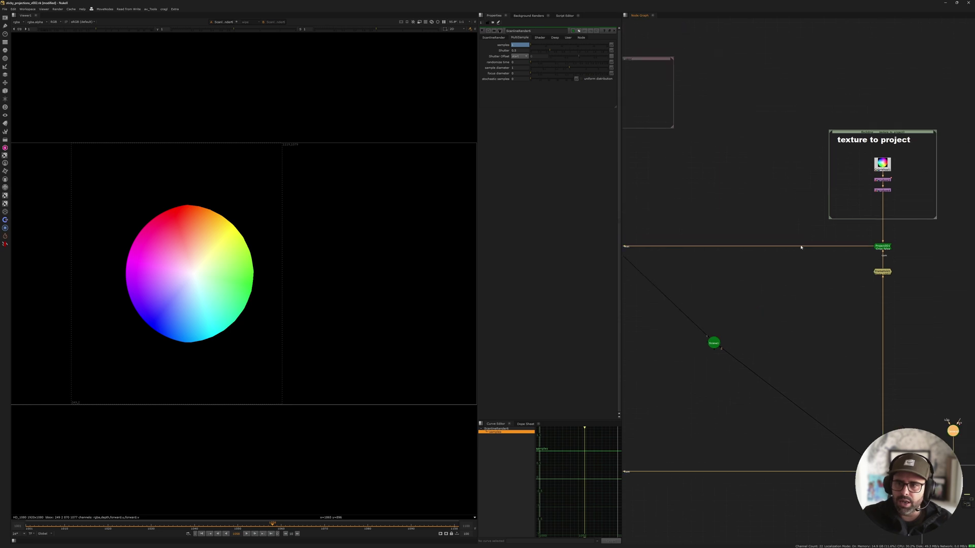
{"action": "scroll", "coordinate": [843, 163], "scroll_direction": "up", "scroll_amount": 1}
{"action": "middle_click_drag", "start_coordinate": [642, 394], "coordinate": [686, 345]}
{"action": "middle_click_drag", "start_coordinate": [894, 162], "coordinate": [764, 238]}
{"action": "scroll", "coordinate": [770, 218], "scroll_direction": "up", "scroll_amount": 3}
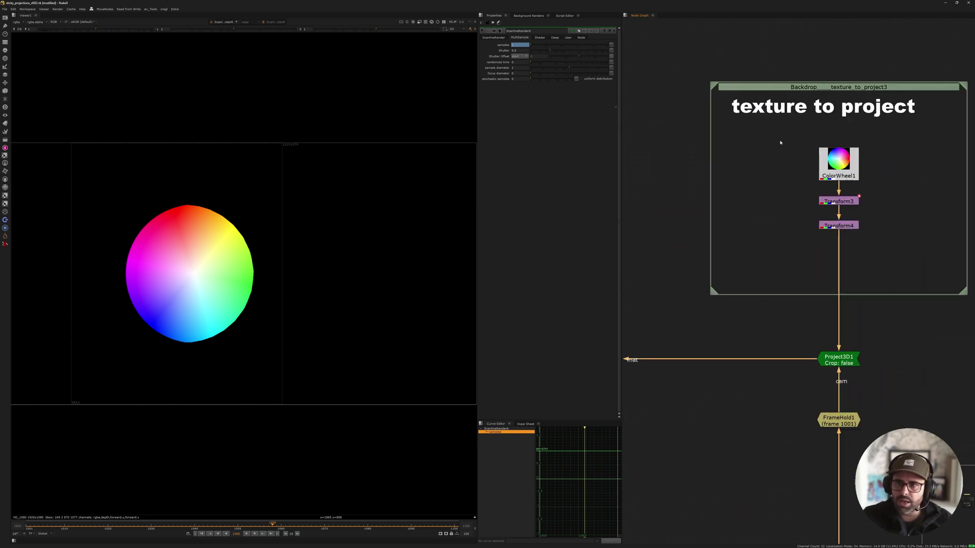
{"action": "scroll", "coordinate": [819, 196], "scroll_direction": "up", "scroll_amount": 3}
{"action": "scroll", "coordinate": [757, 193], "scroll_direction": "down", "scroll_amount": 5}
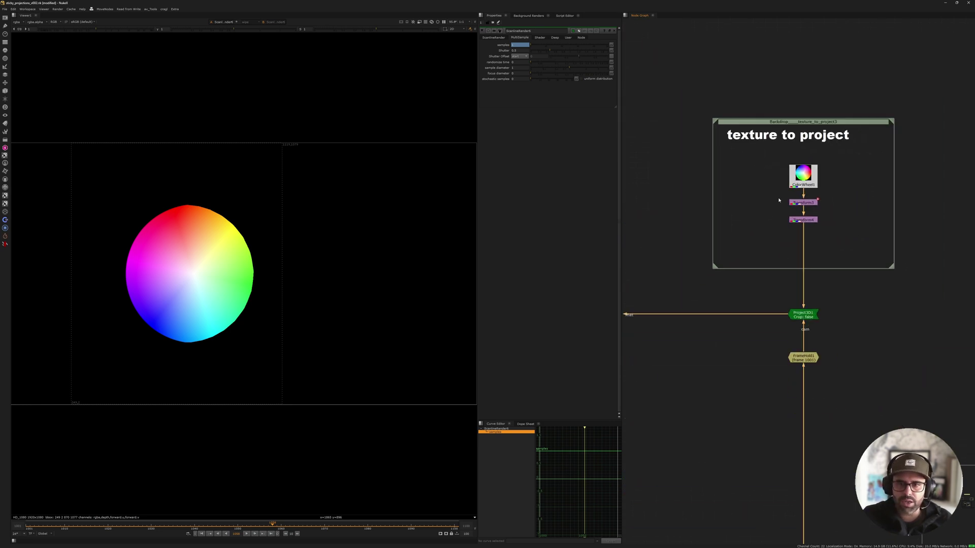
{"action": "middle_click_drag", "start_coordinate": [689, 308], "coordinate": [797, 233]}
{"action": "scroll", "coordinate": [797, 233], "scroll_direction": "down", "scroll_amount": 3}
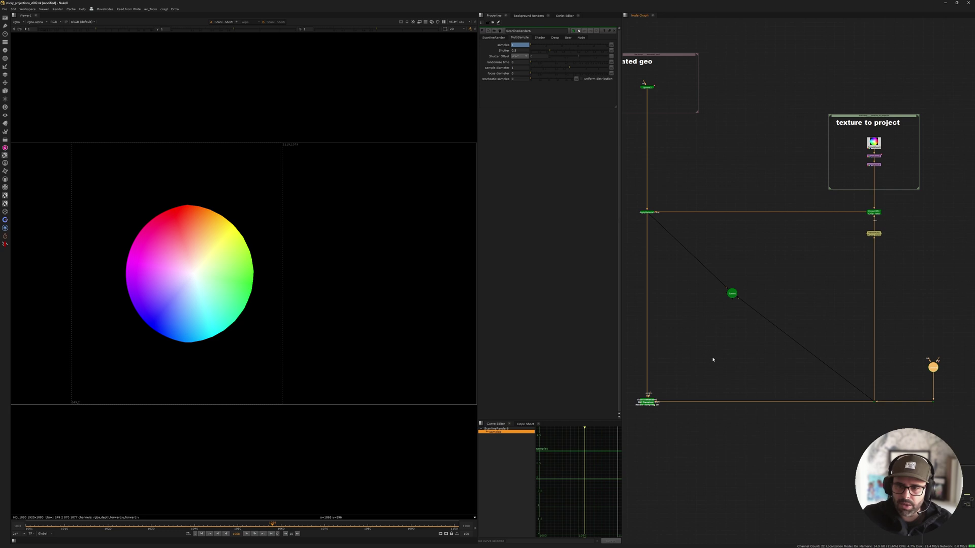
- Move the Scene node below the render and camera connection, and scrub the timeline back to check the render
{"action": "left_click_drag", "start_coordinate": [732, 296], "coordinate": [770, 453]}
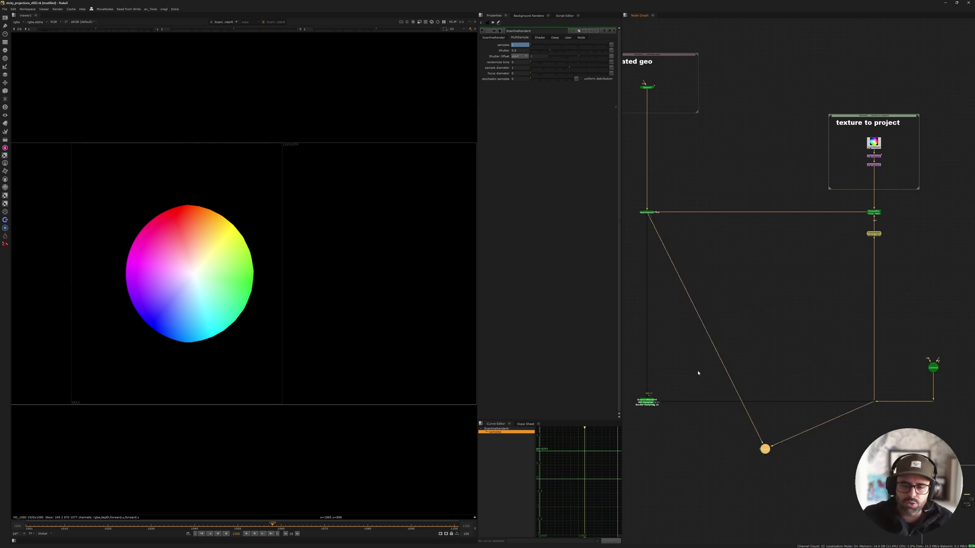
{"action": "middle_click_drag", "start_coordinate": [704, 358], "coordinate": [741, 325]}
{"action": "scroll", "coordinate": [740, 325], "scroll_direction": "down", "scroll_amount": 1}
{"action": "left_click_drag", "start_coordinate": [685, 339], "coordinate": [726, 384]}
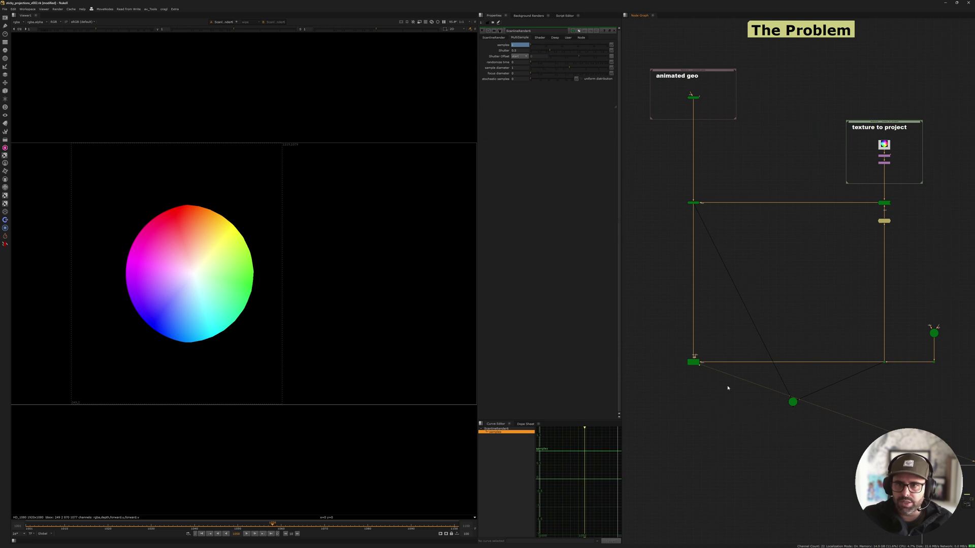
{"action": "left_click_drag", "start_coordinate": [206, 522], "coordinate": [160, 523]}
- Go to the Static Texture setup and nudge its title slightly left above the node tree
{"action": "middle_click_drag", "start_coordinate": [894, 214], "coordinate": [798, 225]}
{"action": "middle_click_drag", "start_coordinate": [940, 202], "coordinate": [784, 227]}
{"action": "middle_click_drag", "start_coordinate": [946, 218], "coordinate": [713, 249]}
{"action": "middle_click_drag", "start_coordinate": [773, 246], "coordinate": [801, 234]}
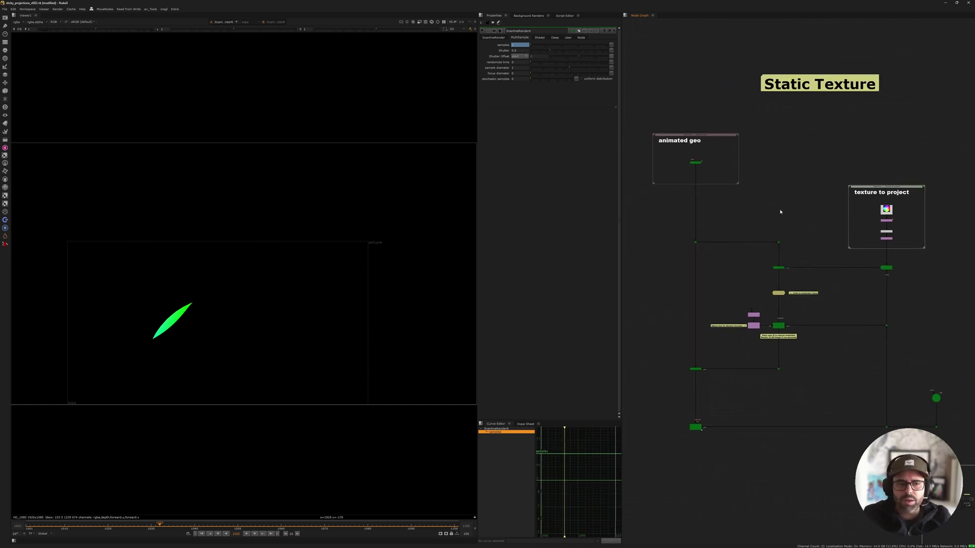
{"action": "left_click_drag", "start_coordinate": [795, 89], "coordinate": [786, 93]}
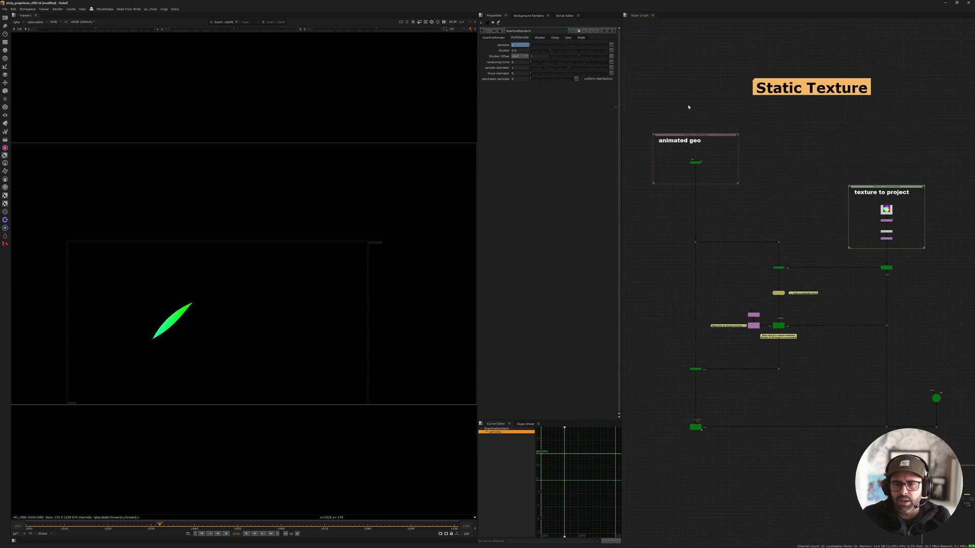
{"action": "left_click", "coordinate": [672, 276]}
- Maximize the node graph and examine the Static Texture tree from the animated geo to the texture branch
{"action": "key", "text": "space"}
{"action": "middle_click_drag", "start_coordinate": [657, 272], "coordinate": [477, 248]}
{"action": "scroll", "coordinate": [570, 246], "scroll_direction": "up", "scroll_amount": 2}
{"action": "middle_click_drag", "start_coordinate": [641, 196], "coordinate": [534, 283]}
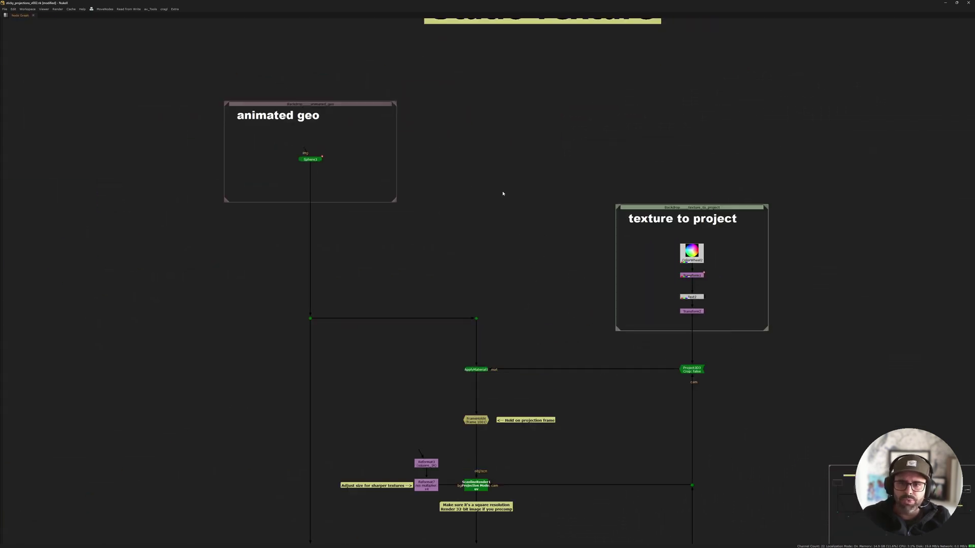
{"action": "left_click_drag", "start_coordinate": [453, 239], "coordinate": [755, 456]}
{"action": "mouse_move", "coordinate": [537, 370]}
{"action": "middle_mouse_down"}
{"action": "mouse_move", "coordinate": [594, 413]}
{"action": "mouse_move", "coordinate": [551, 364]}
{"action": "middle_mouse_up"}
{"action": "scroll", "coordinate": [594, 413], "scroll_direction": "up", "scroll_amount": 3}
{"action": "left_click_drag", "start_coordinate": [538, 343], "coordinate": [681, 378]}
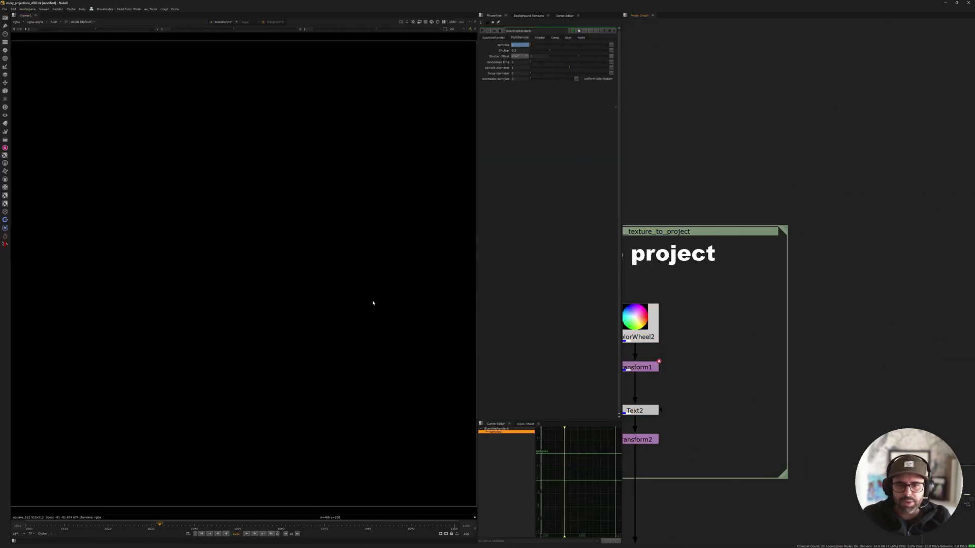
- Restore the full layout and scrub the timeline to view the Transform1 color wheel animation
{"action": "key", "text": "space"}
{"action": "mouse_move", "coordinate": [337, 530]}
{"action": "left_mouse_down"}
{"action": "mouse_move", "coordinate": [100, 521]}
{"action": "mouse_move", "coordinate": [336, 514]}
{"action": "left_mouse_up"}
{"action": "middle_click_drag", "start_coordinate": [689, 346], "coordinate": [853, 283]}
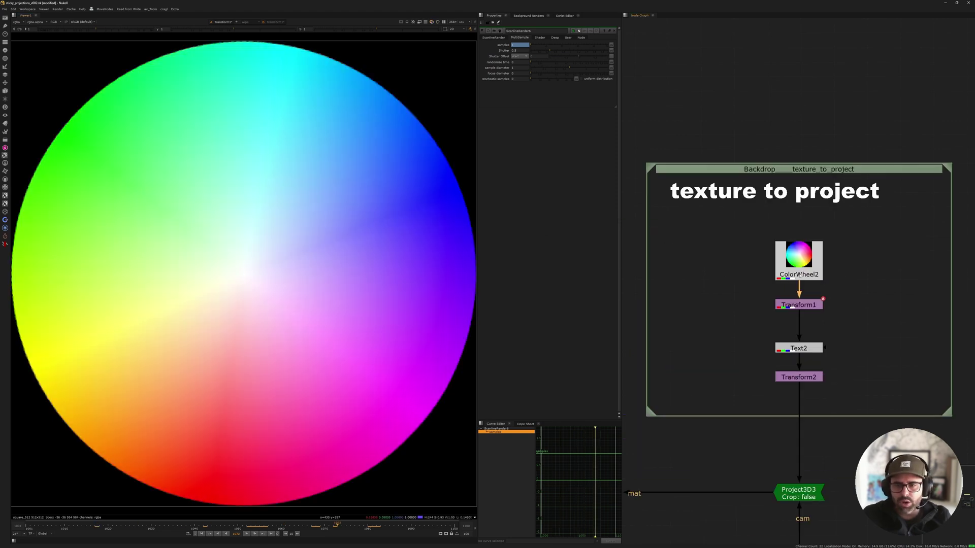
- Maximize the node graph and examine the color wheel, transform and text nodes in the texture to project backdrop
{"action": "key", "text": "space"}
{"action": "scroll", "coordinate": [727, 269], "scroll_direction": "down", "scroll_amount": 5}
{"action": "left_click_drag", "start_coordinate": [701, 198], "coordinate": [921, 356]}
{"action": "left_click_drag", "start_coordinate": [800, 324], "coordinate": [801, 316]}
{"action": "middle_click_drag", "start_coordinate": [630, 245], "coordinate": [802, 308]}
{"action": "left_click_drag", "start_coordinate": [548, 208], "coordinate": [645, 264]}
{"action": "scroll", "coordinate": [624, 256], "scroll_direction": "up", "scroll_amount": 2}
{"action": "middle_click_drag", "start_coordinate": [637, 239], "coordinate": [538, 330]}
- Follow the texture branch down from Transform2 and select Project3D3 to examine its incoming connections
{"action": "scroll", "coordinate": [540, 330], "scroll_direction": "down", "scroll_amount": 2}
{"action": "middle_click_drag", "start_coordinate": [652, 457], "coordinate": [561, 196]}
{"action": "middle_click_drag", "start_coordinate": [699, 254], "coordinate": [638, 111]}
{"action": "middle_click_drag", "start_coordinate": [831, 364], "coordinate": [752, 311]}
{"action": "left_click_drag", "start_coordinate": [706, 290], "coordinate": [814, 369]}
{"action": "middle_click_drag", "start_coordinate": [648, 223], "coordinate": [684, 329]}
{"action": "middle_click_drag", "start_coordinate": [680, 206], "coordinate": [677, 267]}
{"action": "scroll", "coordinate": [661, 235], "scroll_direction": "up", "scroll_amount": 5}
{"action": "left_click_drag", "start_coordinate": [600, 229], "coordinate": [799, 340]}
{"action": "scroll", "coordinate": [727, 286], "scroll_direction": "down", "scroll_amount": 3}
{"action": "scroll", "coordinate": [727, 286], "scroll_direction": "down", "scroll_amount": 4}
{"action": "middle_click_drag", "start_coordinate": [727, 286], "coordinate": [677, 186]}
{"action": "scroll", "coordinate": [739, 255], "scroll_direction": "up", "scroll_amount": 5}
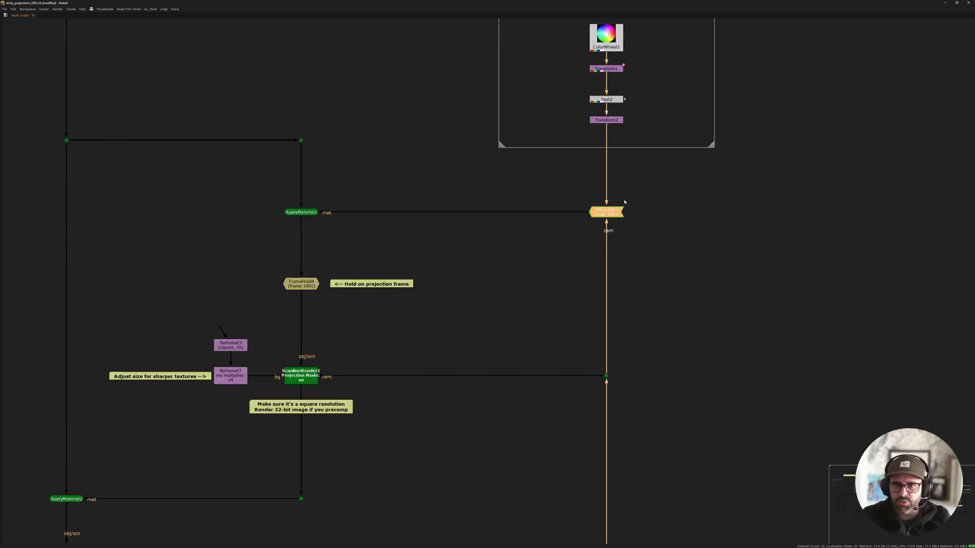
- Examine how Project3D3 takes the texture and Camera3 and feeds the mat input of ApplyMaterial1
{"action": "left_click_drag", "start_coordinate": [547, 233], "coordinate": [721, 276]}
{"action": "middle_click_drag", "start_coordinate": [555, 230], "coordinate": [627, 243]}
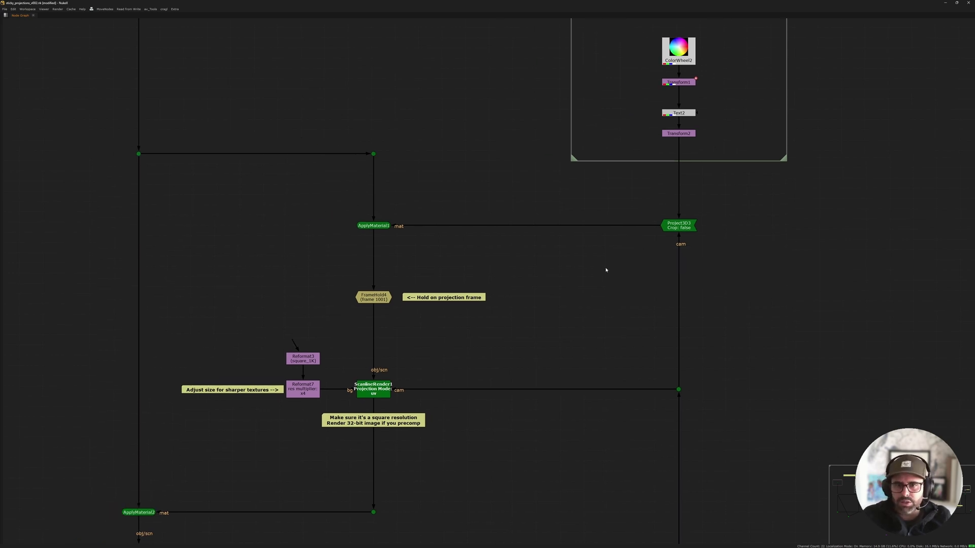
{"action": "middle_click_drag", "start_coordinate": [634, 294], "coordinate": [599, 226]}
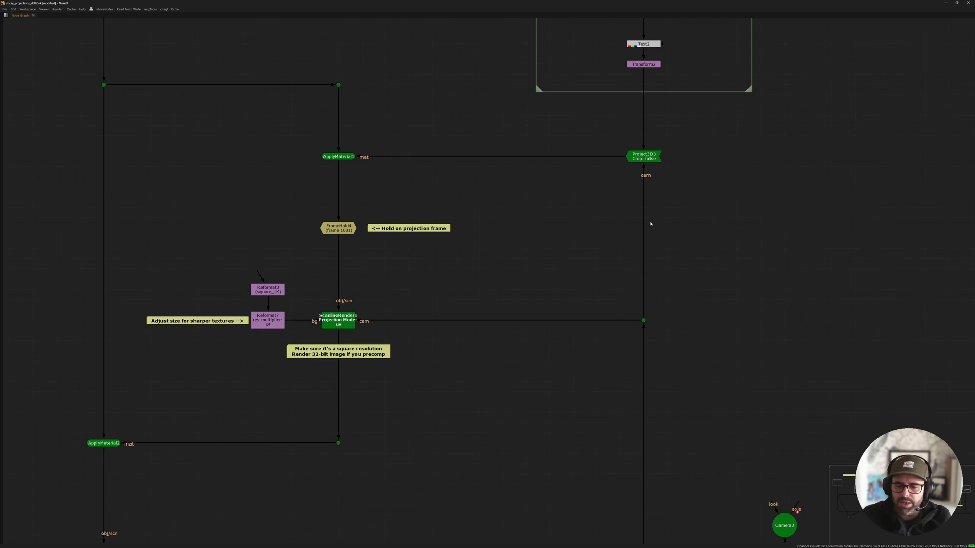
{"action": "middle_click_drag", "start_coordinate": [740, 399], "coordinate": [734, 320]}
{"action": "middle_click_drag", "start_coordinate": [654, 132], "coordinate": [706, 296]}
{"action": "left_click_drag", "start_coordinate": [631, 213], "coordinate": [764, 276]}
{"action": "middle_click_drag", "start_coordinate": [601, 249], "coordinate": [671, 281]}
{"action": "middle_click_drag", "start_coordinate": [547, 240], "coordinate": [640, 259]}
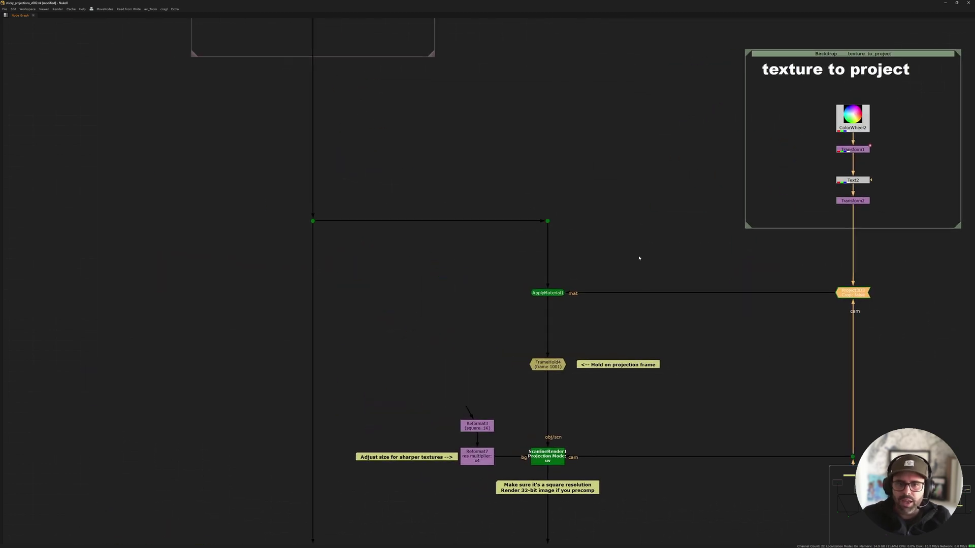
{"action": "middle_click_drag", "start_coordinate": [492, 179], "coordinate": [556, 264]}
{"action": "middle_click_drag", "start_coordinate": [786, 372], "coordinate": [736, 342]}
{"action": "scroll", "coordinate": [736, 342], "scroll_direction": "down", "scroll_amount": 1}
{"action": "left_click_drag", "start_coordinate": [821, 332], "coordinate": [890, 368]}
{"action": "middle_click_drag", "start_coordinate": [610, 328], "coordinate": [633, 333]}
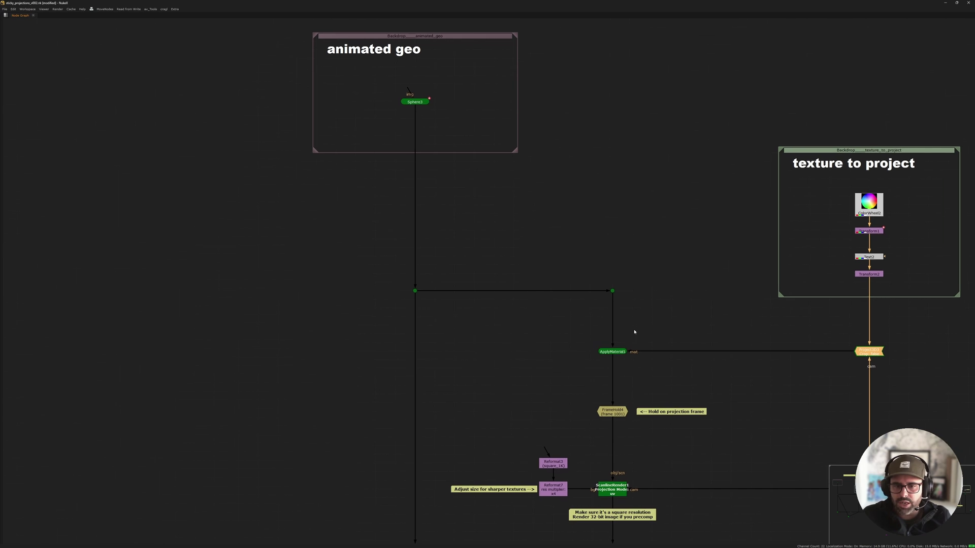
- Select ApplyMaterial1 and trace its inputs back to the animated geo sphere and Project3D3
{"action": "scroll", "coordinate": [582, 348], "scroll_direction": "up", "scroll_amount": 4}
{"action": "left_click_drag", "start_coordinate": [565, 328], "coordinate": [731, 389]}
{"action": "scroll", "coordinate": [500, 294], "scroll_direction": "down", "scroll_amount": 3}
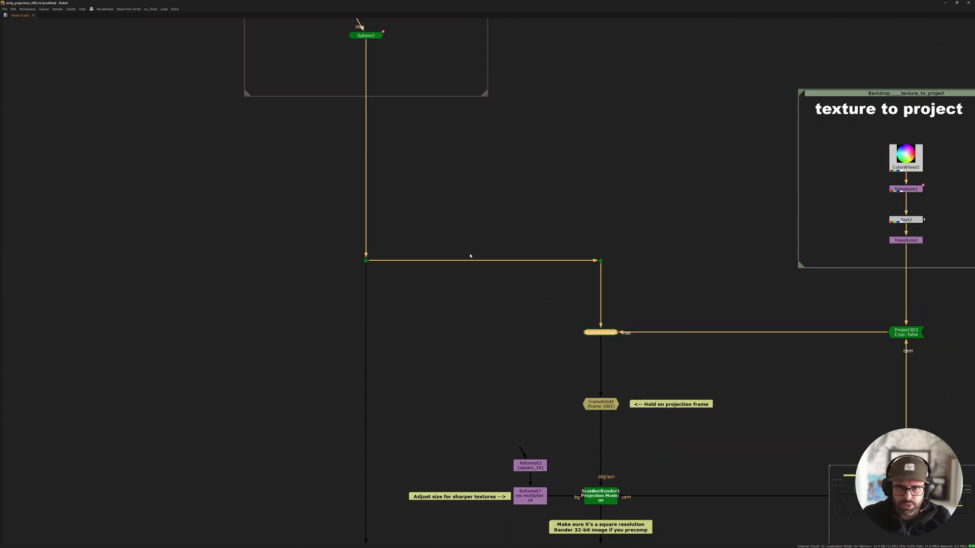
{"action": "middle_click_drag", "start_coordinate": [359, 25], "coordinate": [391, 98]}
{"action": "left_click_drag", "start_coordinate": [320, 53], "coordinate": [463, 125]}
{"action": "middle_click_drag", "start_coordinate": [506, 266], "coordinate": [457, 173]}
{"action": "left_click_drag", "start_coordinate": [486, 244], "coordinate": [628, 333]}
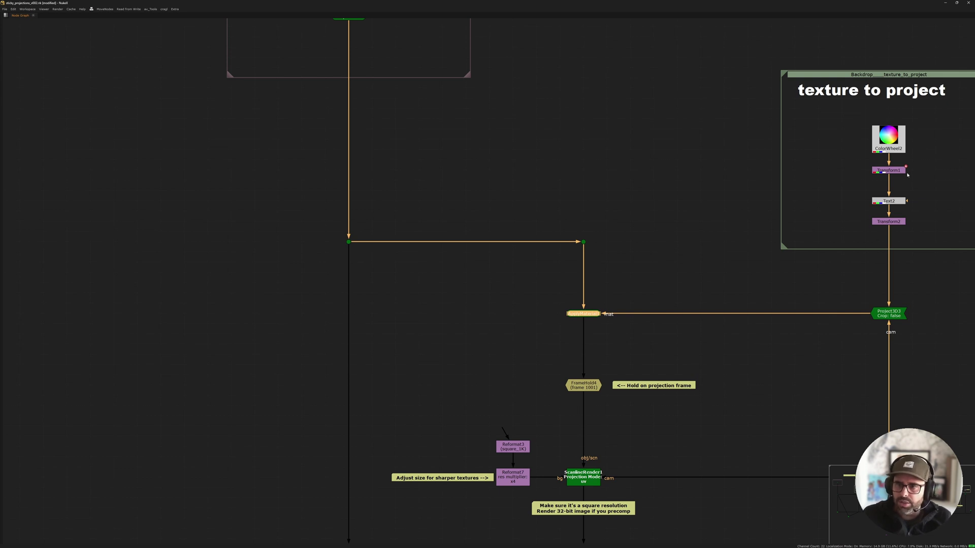
- Select FrameHold4 and examine which animated geometry and texture nodes above it are held on the projection frame
{"action": "middle_click_drag", "start_coordinate": [881, 324], "coordinate": [898, 269]}
{"action": "scroll", "coordinate": [897, 270], "scroll_direction": "down", "scroll_amount": 1}
{"action": "scroll", "coordinate": [659, 259], "scroll_direction": "up", "scroll_amount": 3}
{"action": "middle_click_drag", "start_coordinate": [468, 175], "coordinate": [529, 214]}
{"action": "middle_click_drag", "start_coordinate": [411, 132], "coordinate": [415, 211]}
{"action": "scroll", "coordinate": [483, 217], "scroll_direction": "down", "scroll_amount": 3}
{"action": "scroll", "coordinate": [555, 235], "scroll_direction": "up", "scroll_amount": 3}
{"action": "mouse_move", "coordinate": [519, 166]}
{"action": "left_mouse_down"}
{"action": "mouse_move", "coordinate": [741, 261]}
{"action": "mouse_move", "coordinate": [753, 251]}
{"action": "left_mouse_up"}
{"action": "middle_click_drag", "start_coordinate": [555, 273], "coordinate": [527, 215]}
{"action": "left_click_drag", "start_coordinate": [512, 215], "coordinate": [633, 280]}
{"action": "middle_click_drag", "start_coordinate": [657, 101], "coordinate": [553, 180]}
{"action": "scroll", "coordinate": [554, 180], "scroll_direction": "down", "scroll_amount": 3}
{"action": "middle_click_drag", "start_coordinate": [464, 143], "coordinate": [511, 193]}
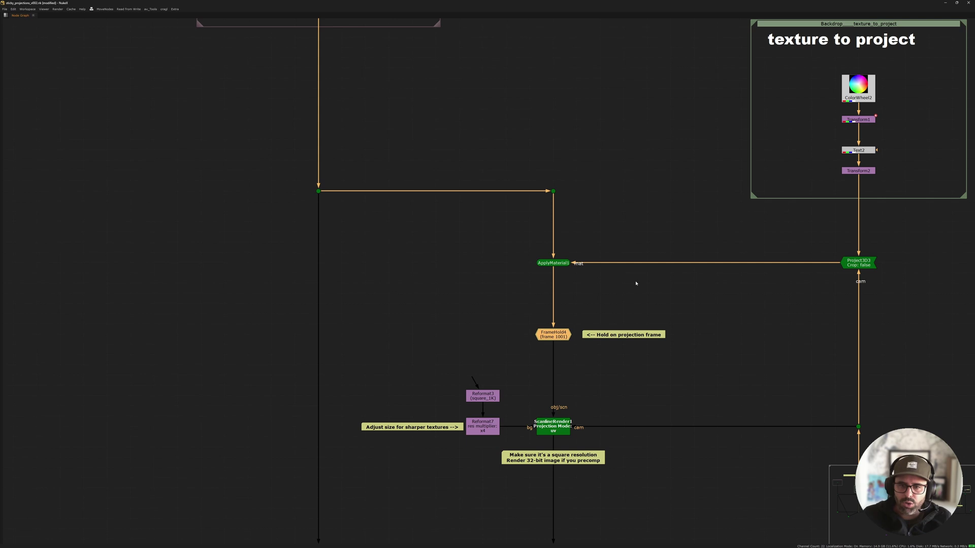
{"action": "middle_click_drag", "start_coordinate": [669, 215], "coordinate": [646, 279]}
{"action": "scroll", "coordinate": [646, 279], "scroll_direction": "down", "scroll_amount": 2}
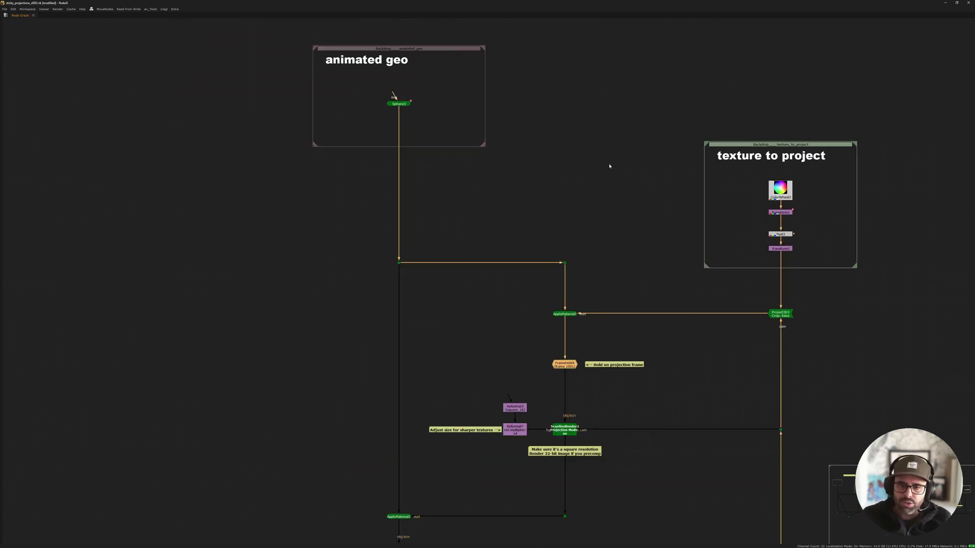
- Compare the animated Transform1 in the texture branch with the FrameHold4 node by selecting each in turn
{"action": "left_click_drag", "start_coordinate": [722, 200], "coordinate": [806, 218]}
{"action": "middle_click_drag", "start_coordinate": [581, 344], "coordinate": [618, 266]}
{"action": "scroll", "coordinate": [618, 266], "scroll_direction": "up", "scroll_amount": 1}
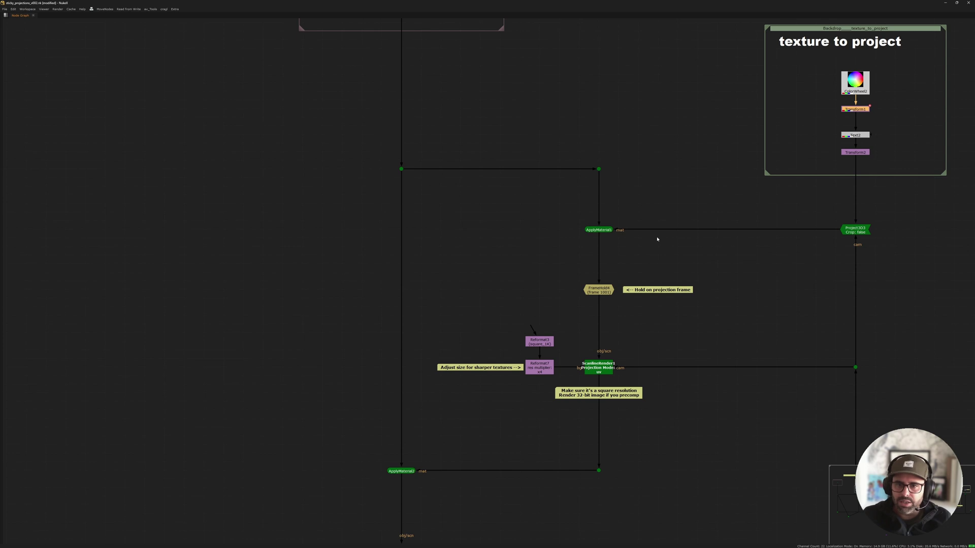
{"action": "scroll", "coordinate": [611, 279], "scroll_direction": "up", "scroll_amount": 3}
{"action": "left_click_drag", "start_coordinate": [520, 257], "coordinate": [681, 358]}
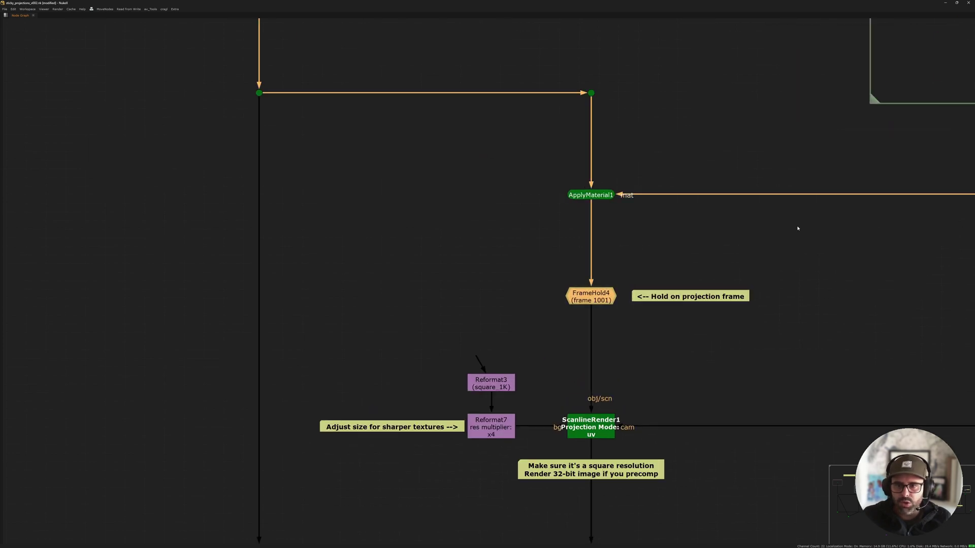
{"action": "scroll", "coordinate": [707, 303], "scroll_direction": "down", "scroll_amount": 3}
{"action": "middle_click_drag", "start_coordinate": [876, 138], "coordinate": [681, 218]}
{"action": "scroll", "coordinate": [681, 218], "scroll_direction": "up", "scroll_amount": 3}
- Disable Transform1 in the texture to project branch briefly and enable it again
{"action": "left_click", "coordinate": [695, 185]}
{"action": "scroll", "coordinate": [695, 191], "scroll_direction": "up", "scroll_amount": 4}
{"action": "key", "text": "d"}
{"action": "scroll", "coordinate": [692, 191], "scroll_direction": "down", "scroll_amount": 5}
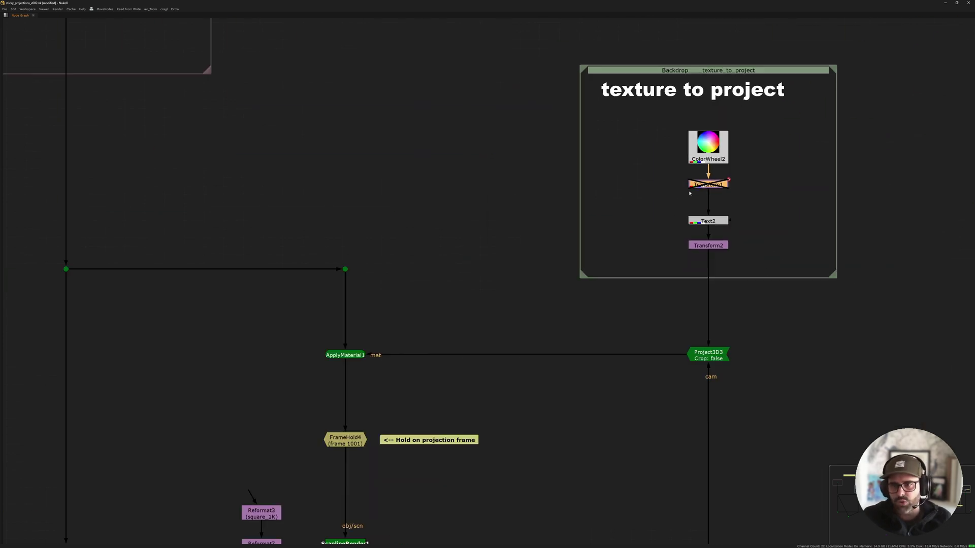
{"action": "middle_click_drag", "start_coordinate": [632, 236], "coordinate": [656, 210]}
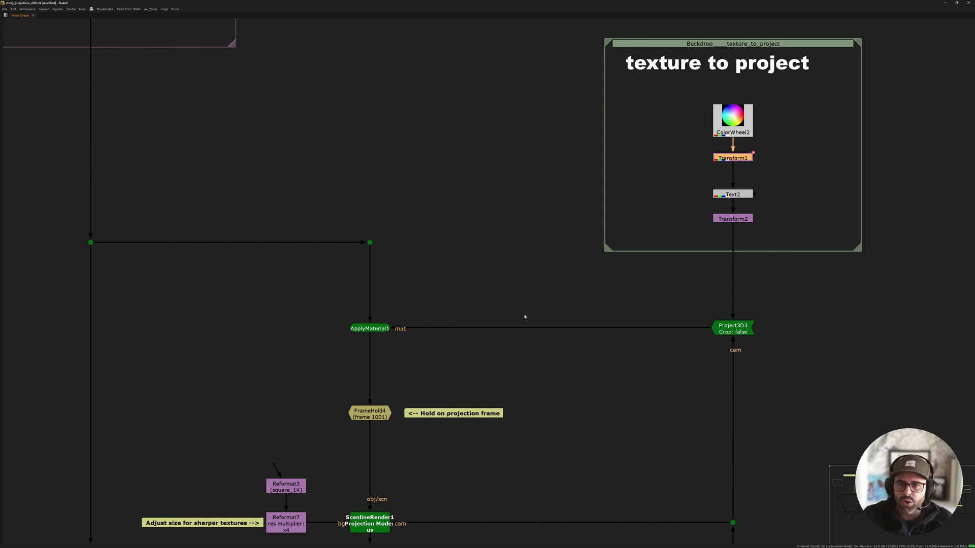
- Select FrameHold4 again and examine the geometry, texture and camera connections it holds
{"action": "middle_click_drag", "start_coordinate": [554, 289], "coordinate": [612, 215]}
{"action": "left_click", "coordinate": [428, 340]}
{"action": "scroll", "coordinate": [428, 340], "scroll_direction": "up", "scroll_amount": 4}
{"action": "scroll", "coordinate": [553, 264], "scroll_direction": "down", "scroll_amount": 5}
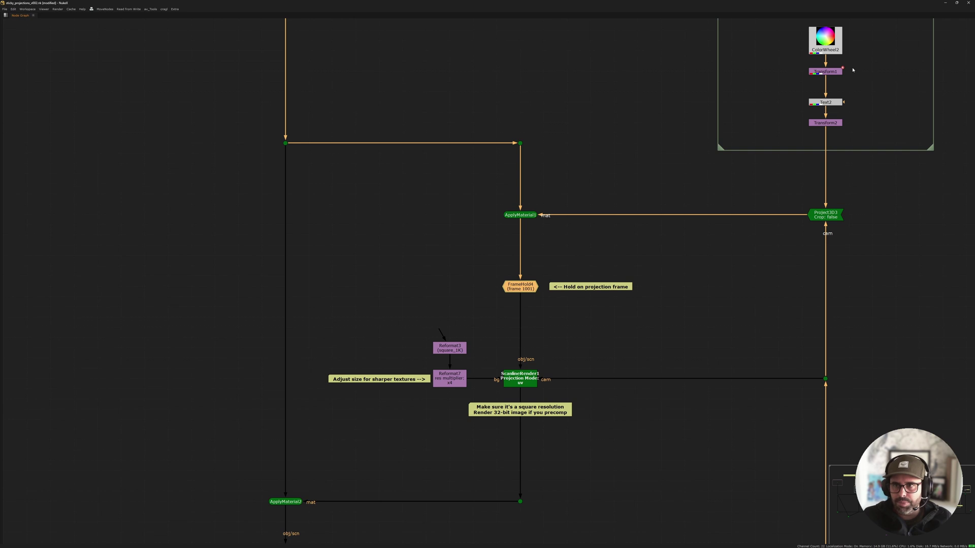
{"action": "middle_click_drag", "start_coordinate": [527, 232], "coordinate": [550, 292]}
{"action": "middle_click_drag", "start_coordinate": [581, 252], "coordinate": [541, 293]}
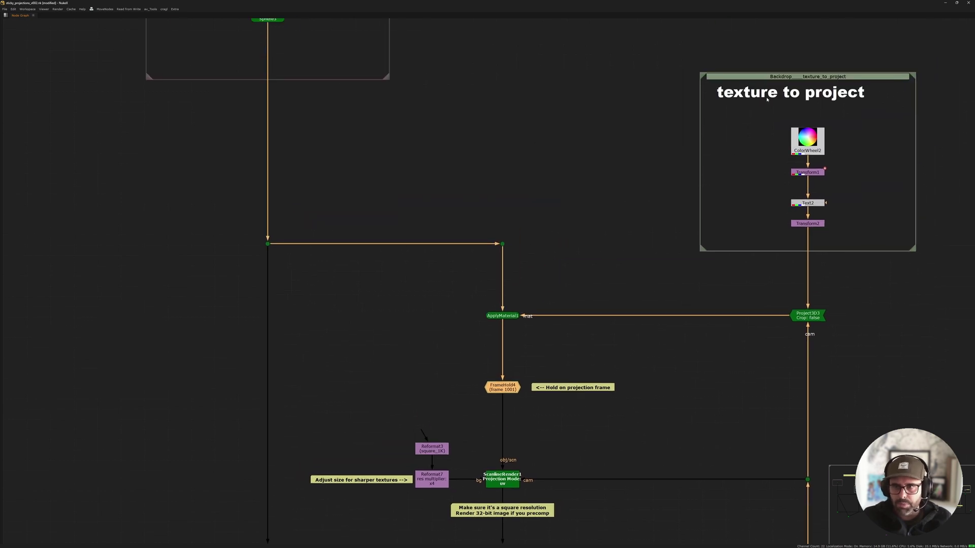
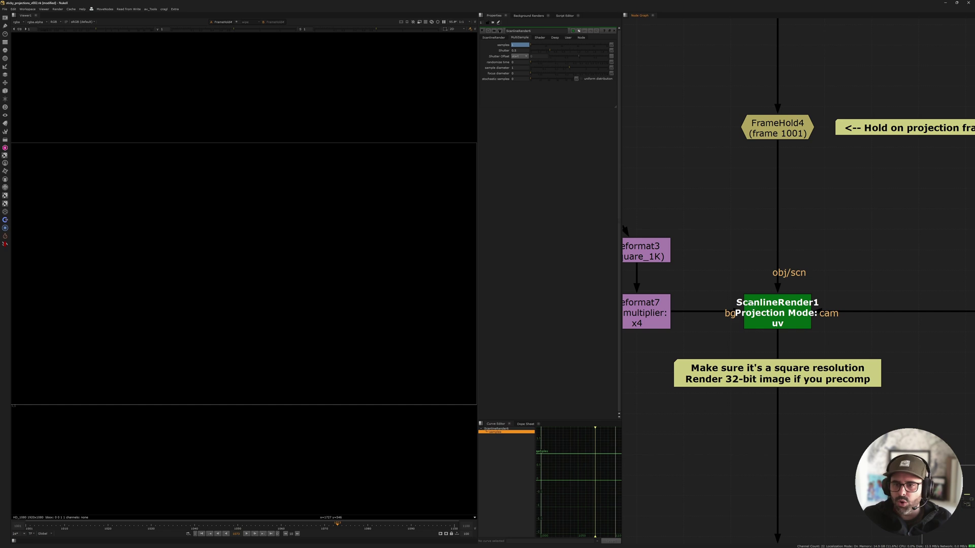
- Open the properties of ScanlineRender1 and examine its uv projection mode and the reformats feeding its bg input
{"action": "scroll", "coordinate": [771, 315], "scroll_direction": "up", "scroll_amount": 1}
{"action": "middle_click_drag", "start_coordinate": [772, 315], "coordinate": [790, 288]}
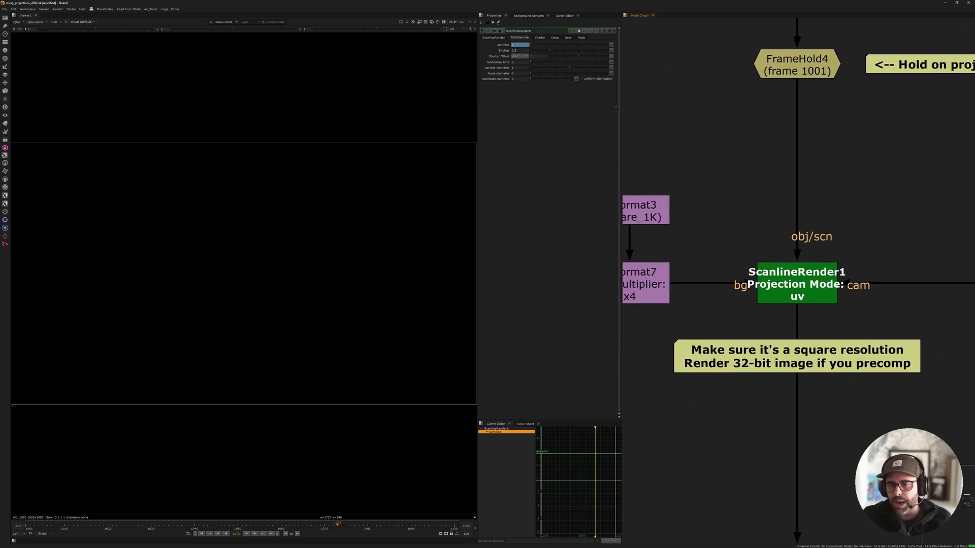
{"action": "double_click", "coordinate": [838, 290]}
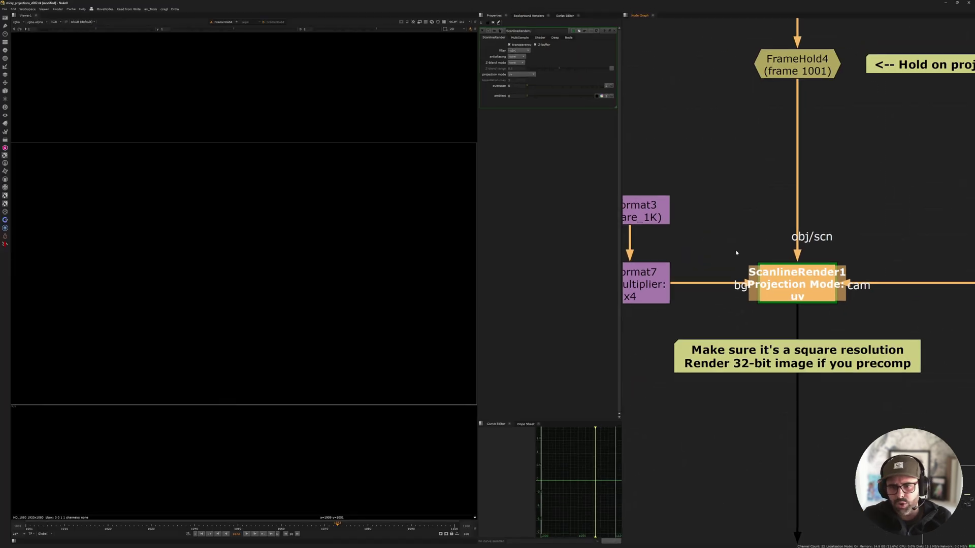
{"action": "middle_click_drag", "start_coordinate": [396, 290], "coordinate": [658, 295]}
{"action": "scroll", "coordinate": [640, 293], "scroll_direction": "down", "scroll_amount": 2}
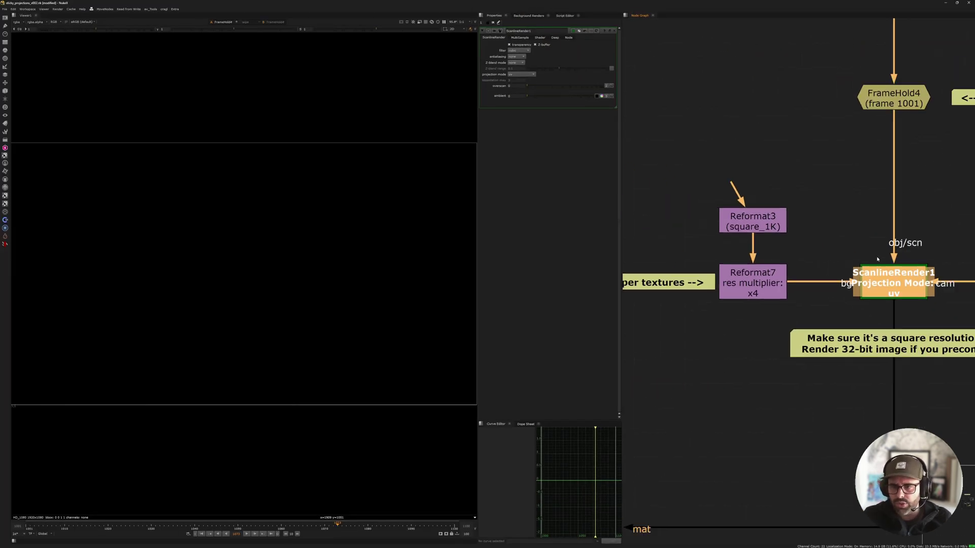
{"action": "left_click", "coordinate": [751, 222]}
{"action": "middle_click_drag", "start_coordinate": [848, 272], "coordinate": [790, 246]}
{"action": "left_click", "coordinate": [793, 246]}
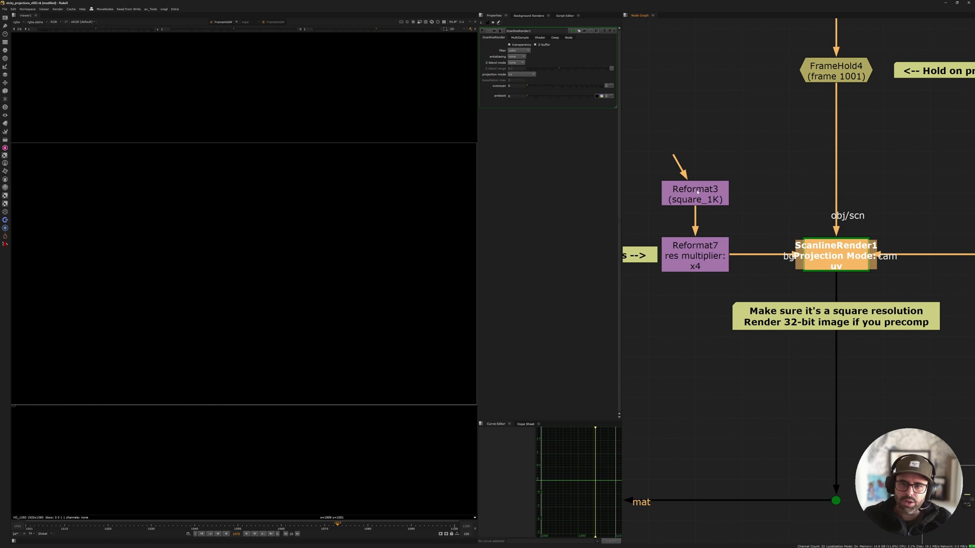
- Show the output of ScanlineRender1 in the viewer
{"action": "scroll", "coordinate": [406, 224], "scroll_direction": "down", "scroll_amount": 2}
{"action": "middle_click_drag", "start_coordinate": [777, 195], "coordinate": [747, 227]}
{"action": "key", "text": "1"}
{"action": "left_click", "coordinate": [747, 227]}
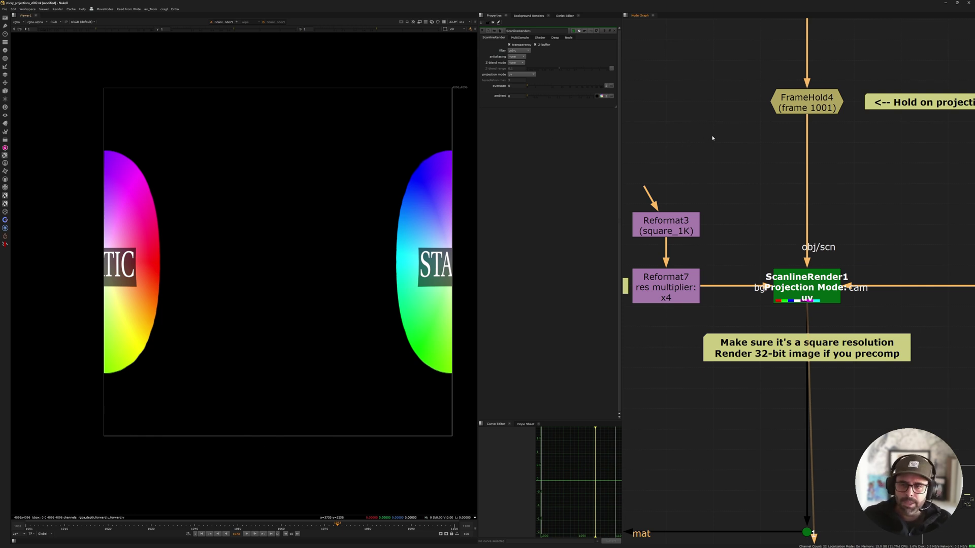
- Review the tree feeding ScanlineRender1, ending on the Reformat3 and Reformat7 nodes
{"action": "middle_click_drag", "start_coordinate": [713, 138], "coordinate": [776, 247]}
{"action": "scroll", "coordinate": [780, 249], "scroll_direction": "down", "scroll_amount": 5}
{"action": "middle_click_drag", "start_coordinate": [726, 191], "coordinate": [810, 252]}
{"action": "middle_click_drag", "start_coordinate": [716, 91], "coordinate": [699, 175]}
{"action": "middle_click_drag", "start_coordinate": [841, 425], "coordinate": [768, 248]}
{"action": "scroll", "coordinate": [762, 250], "scroll_direction": "up", "scroll_amount": 4}
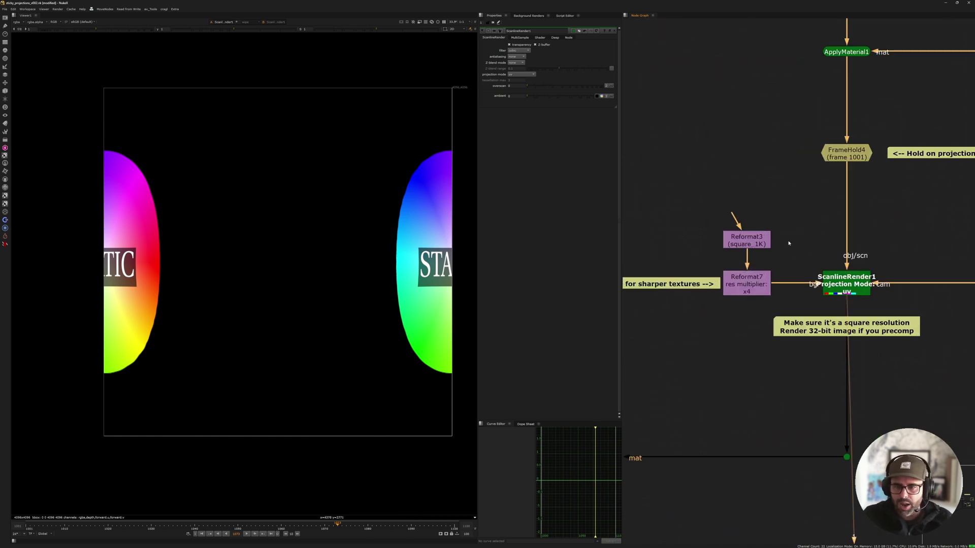
{"action": "scroll", "coordinate": [788, 242], "scroll_direction": "up", "scroll_amount": 3}
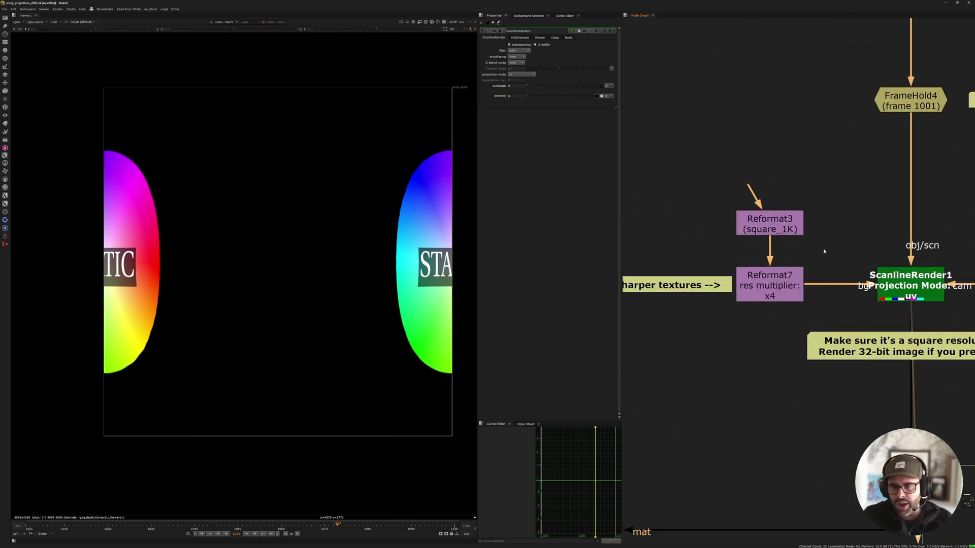
- Connect ScanlineRender1's bg input directly to Reformat3, return it to Reformat7, and open Reformat7's properties
{"action": "left_click_drag", "start_coordinate": [817, 289], "coordinate": [770, 226]}
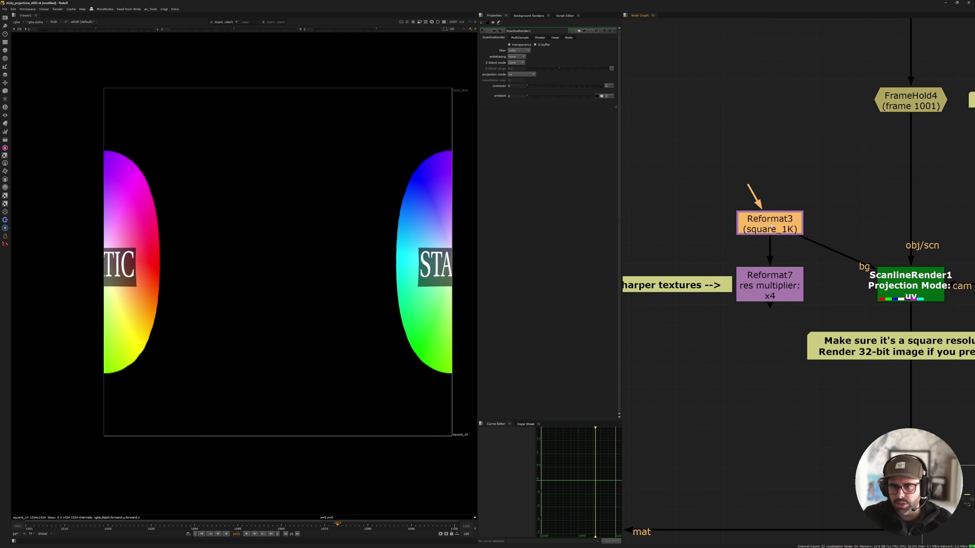
{"action": "double_click", "coordinate": [770, 224]}
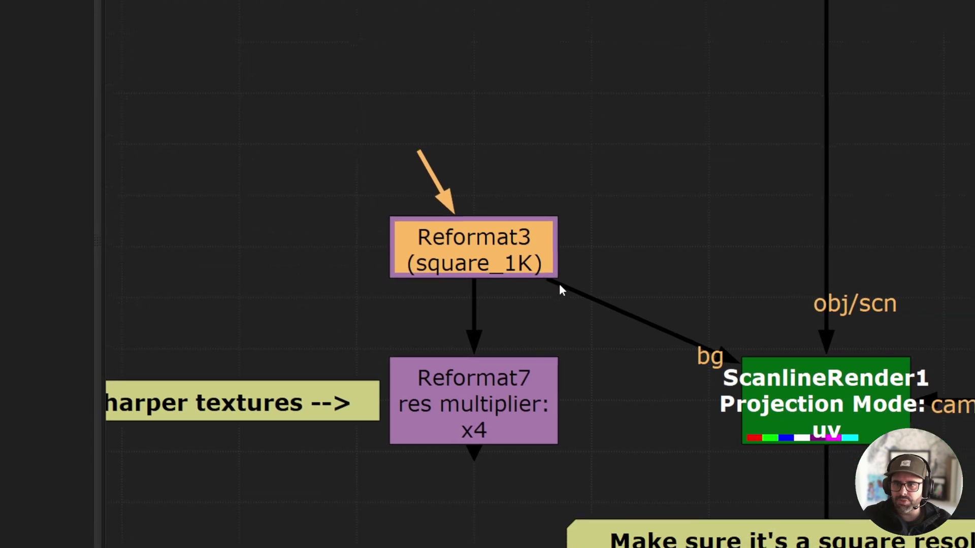
{"action": "left_click_drag", "start_coordinate": [559, 284], "coordinate": [517, 399]}
{"action": "left_click", "coordinate": [517, 399]}
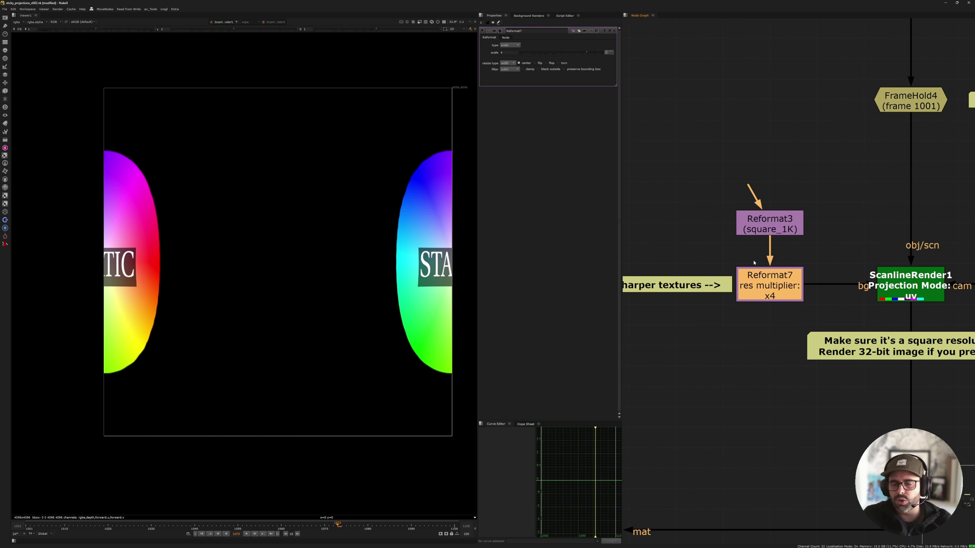
- Open the properties of Reformat3 and examine its square output format
{"action": "scroll", "coordinate": [756, 273], "scroll_direction": "down", "scroll_amount": 2}
{"action": "left_click", "coordinate": [779, 233]}
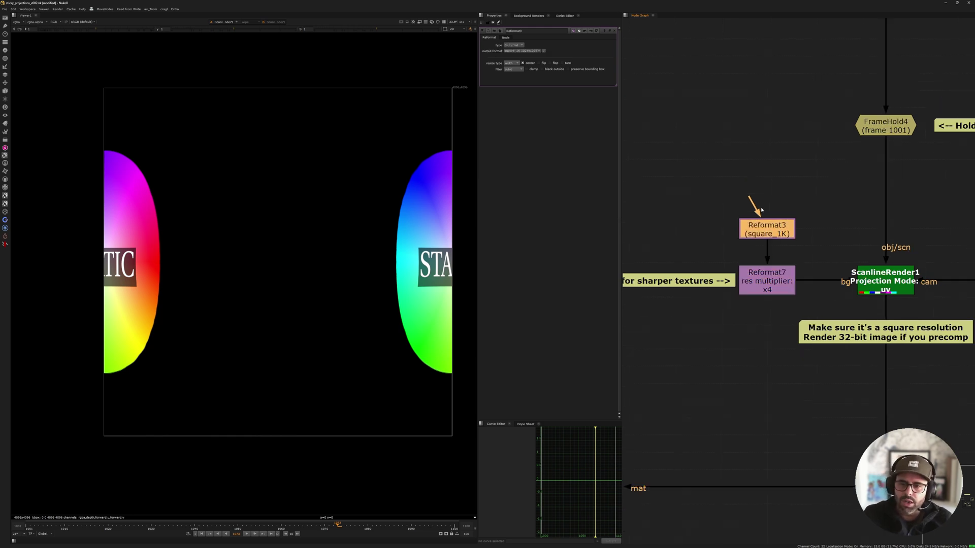
{"action": "middle_click_drag", "start_coordinate": [675, 277], "coordinate": [771, 264]}
{"action": "middle_click_drag", "start_coordinate": [830, 299], "coordinate": [756, 290]}
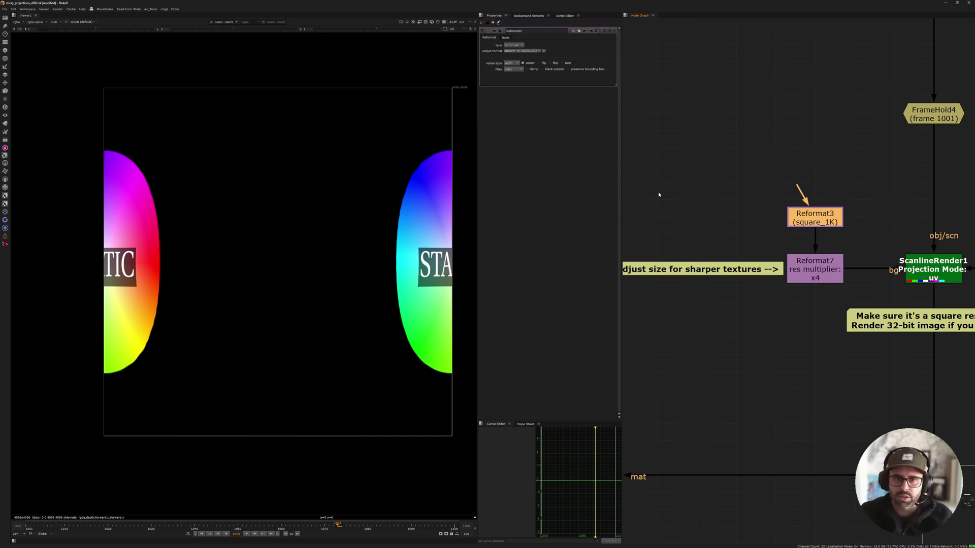
{"action": "middle_click_drag", "start_coordinate": [757, 247], "coordinate": [734, 228]}
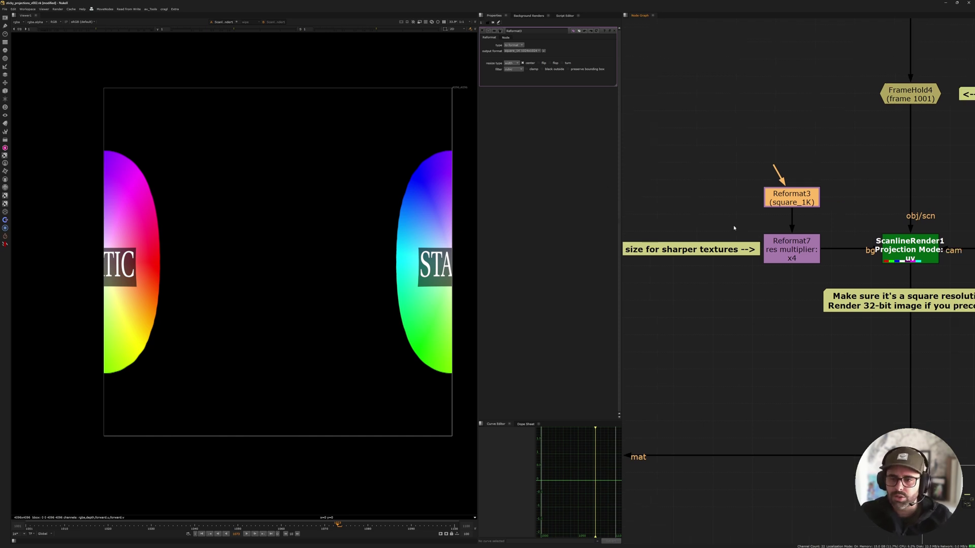
- Disable the Reformat7 resolution multiplier, open ScanlineRender1's properties, and check its texture render up close in the viewer
{"action": "left_click", "coordinate": [778, 252]}
{"action": "key", "text": "d"}
{"action": "middle_click_drag", "start_coordinate": [840, 217], "coordinate": [678, 212]}
{"action": "left_click", "coordinate": [757, 252]}
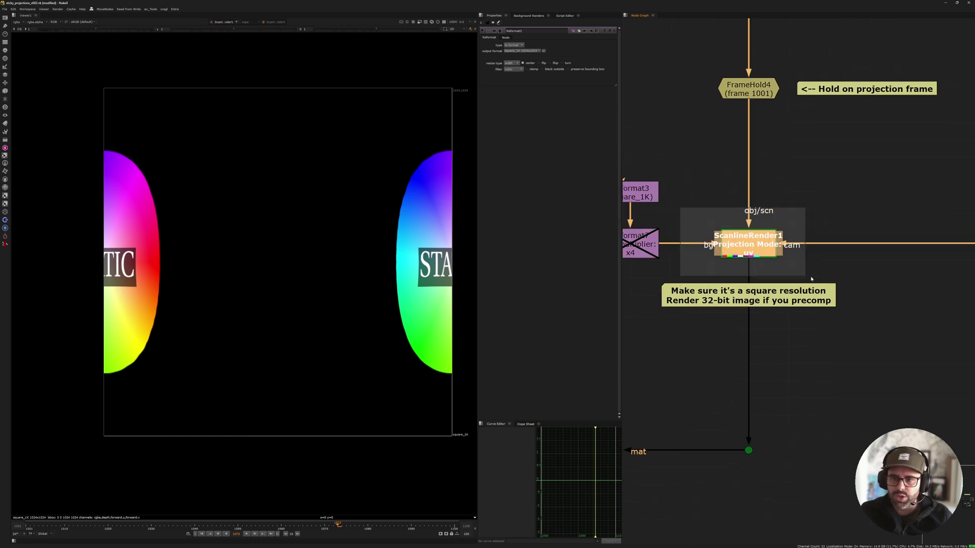
{"action": "double_click", "coordinate": [757, 252]}
{"action": "scroll", "coordinate": [757, 251], "scroll_direction": "up", "scroll_amount": 1}
{"action": "middle_click_drag", "start_coordinate": [654, 177], "coordinate": [702, 174]}
{"action": "left_click", "coordinate": [665, 121]}
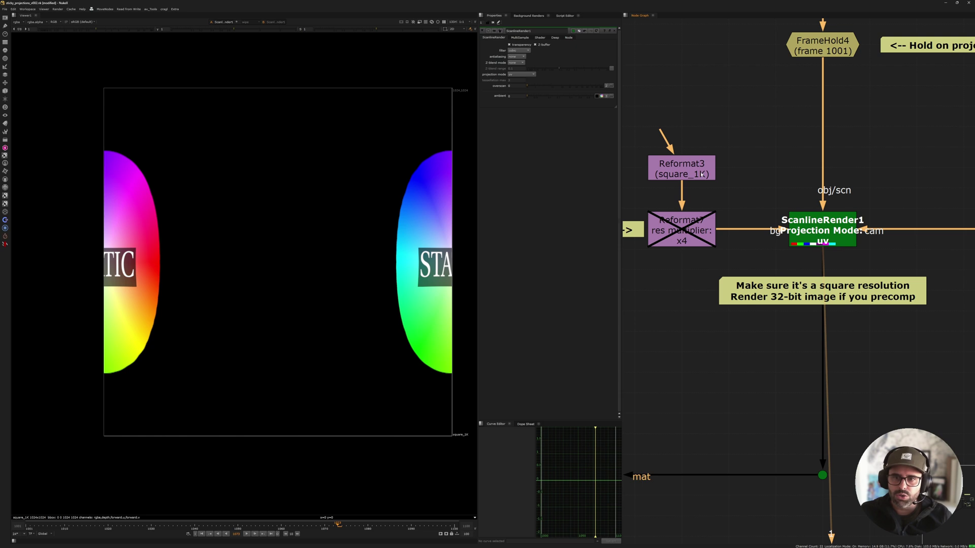
{"action": "scroll", "coordinate": [385, 206], "scroll_direction": "up", "scroll_amount": 2}
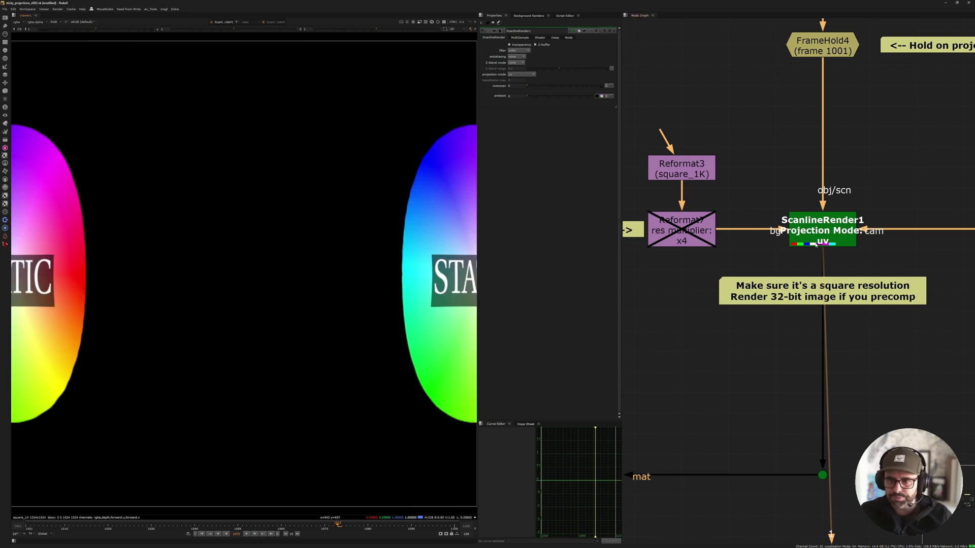
- Delete the square resolution and 32-bit precomp note below ScanlineRender1
{"action": "middle_click_drag", "start_coordinate": [773, 255], "coordinate": [733, 223]}
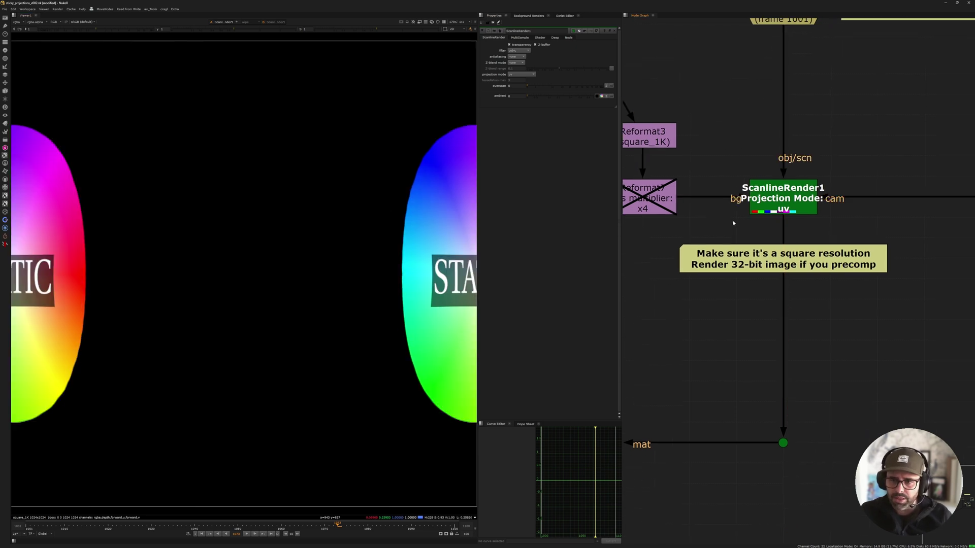
{"action": "left_click", "coordinate": [764, 200]}
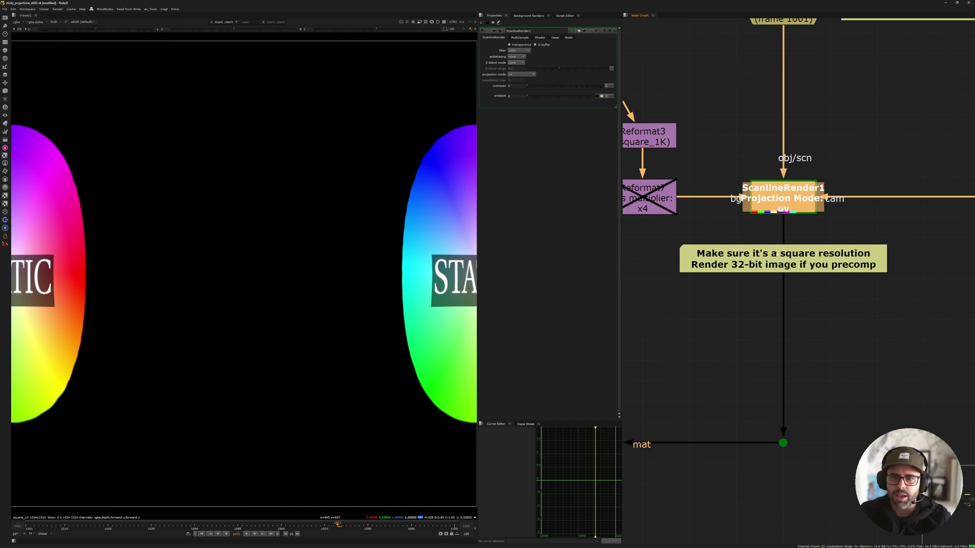
{"action": "left_click", "coordinate": [770, 246]}
{"action": "key", "text": "Delete"}
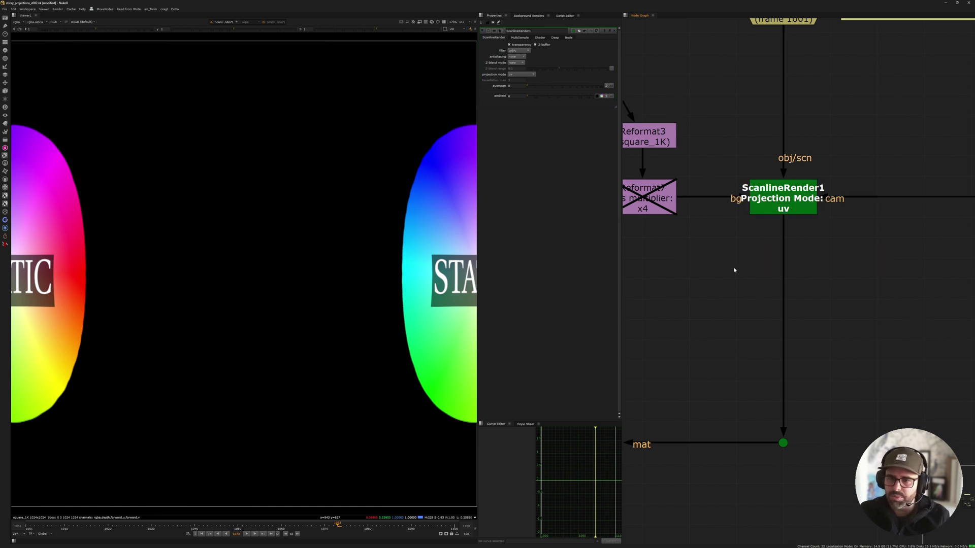
- Restore the deleted note below ScanlineRender1 and shorten its label to "Make sure it's a square resolution"
{"action": "key", "text": "ctrl+z"}
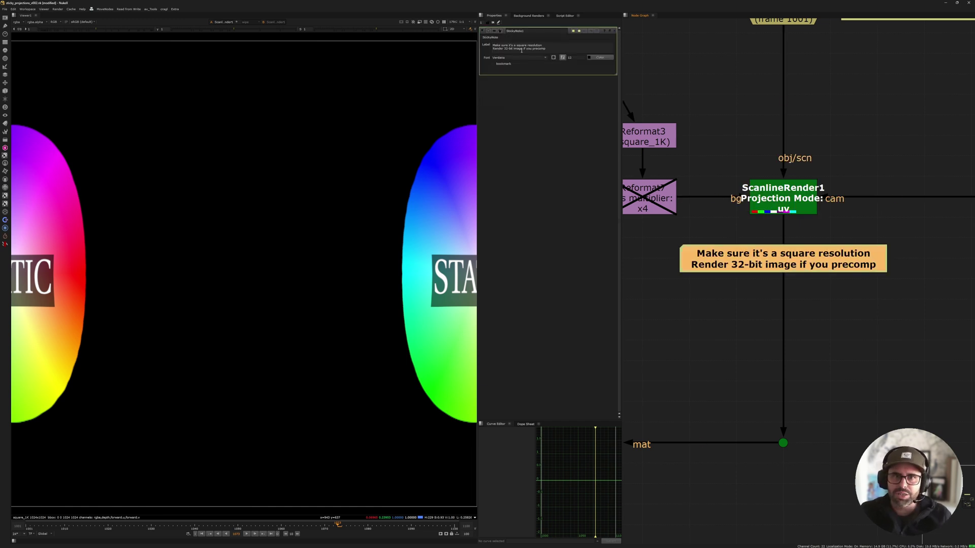
{"action": "key", "text": "ctrl+a"}
{"action": "key", "text": "BackSpace"}
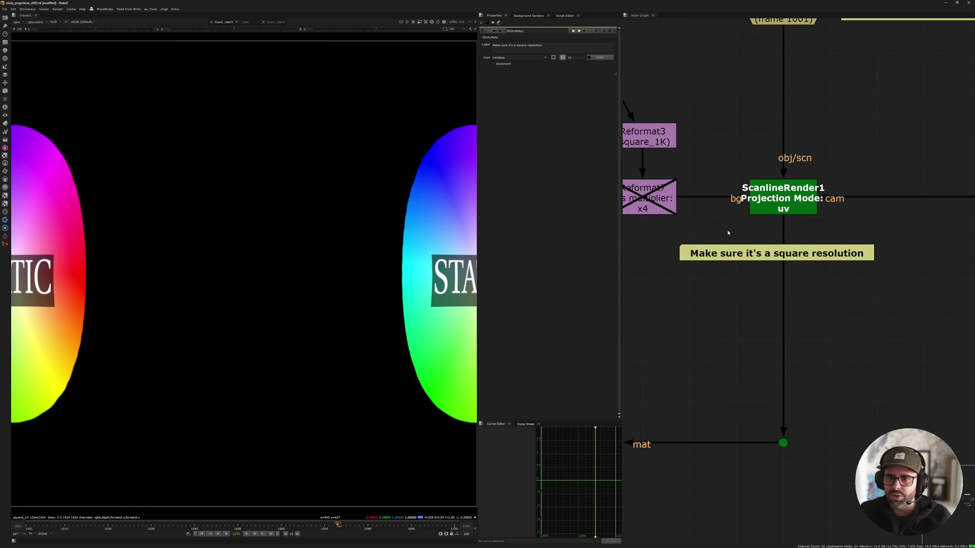
- Fit ScanlineRender1's UV texture render in the viewer and check it against its square frame
{"action": "scroll", "coordinate": [779, 169], "scroll_direction": "down", "scroll_amount": 5}
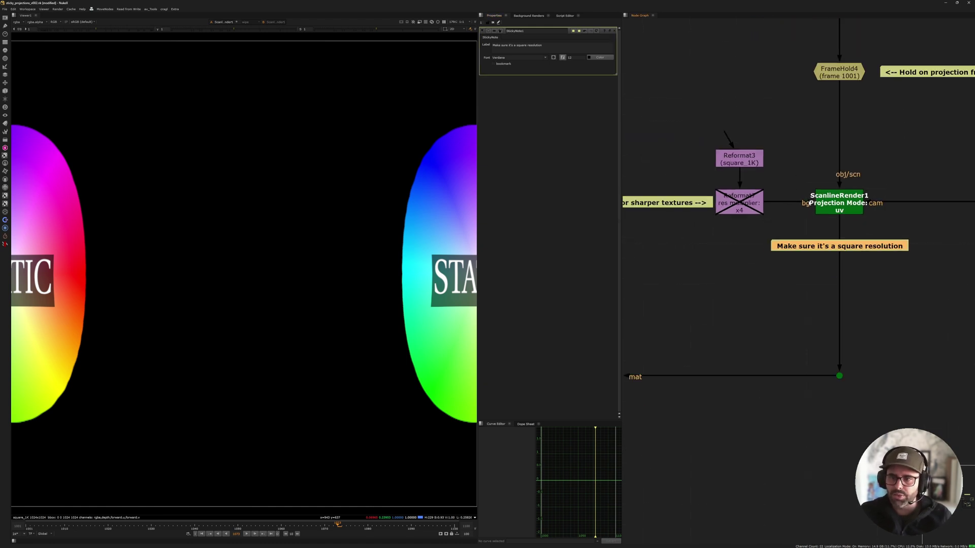
{"action": "left_click", "coordinate": [875, 224]}
{"action": "key", "text": "f"}
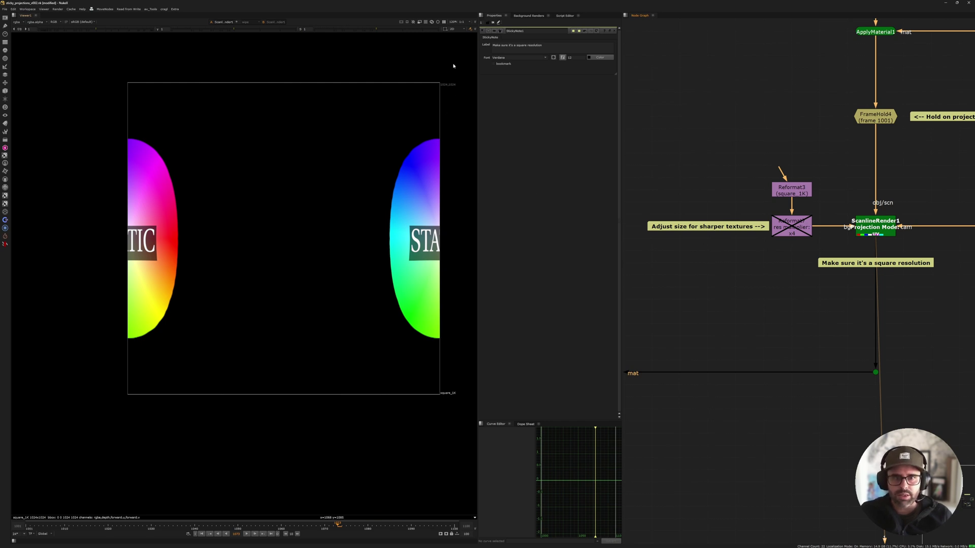
{"action": "scroll", "coordinate": [873, 229], "scroll_direction": "down", "scroll_amount": 3}
{"action": "middle_click_drag", "start_coordinate": [729, 91], "coordinate": [794, 215]}
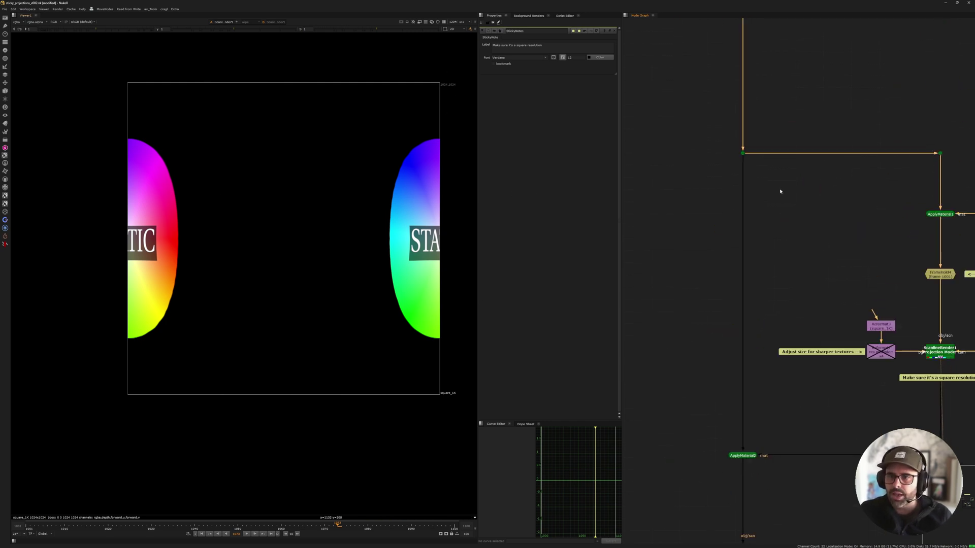
- Open ApplyMaterial2's properties and trace its geometry input up to the animated sphere
{"action": "middle_click_drag", "start_coordinate": [795, 403], "coordinate": [739, 300]}
{"action": "left_click_drag", "start_coordinate": [827, 320], "coordinate": [969, 402]}
{"action": "key", "text": "1"}
{"action": "middle_click_drag", "start_coordinate": [900, 252], "coordinate": [911, 229]}
{"action": "left_click_drag", "start_coordinate": [675, 311], "coordinate": [755, 366]}
{"action": "scroll", "coordinate": [673, 333], "scroll_direction": "up", "scroll_amount": 5}
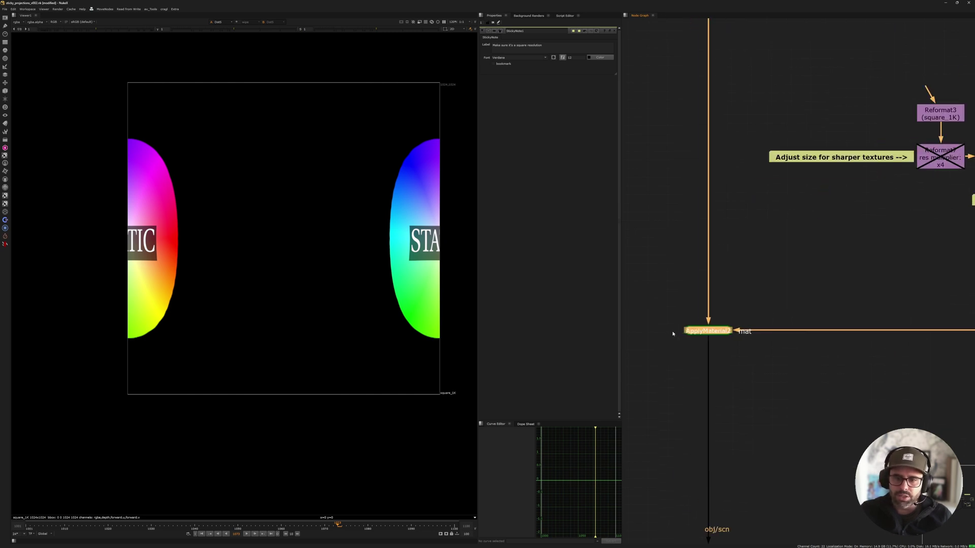
{"action": "double_click", "coordinate": [704, 332]}
{"action": "scroll", "coordinate": [705, 329], "scroll_direction": "down", "scroll_amount": 5}
{"action": "middle_click_drag", "start_coordinate": [696, 187], "coordinate": [721, 376]}
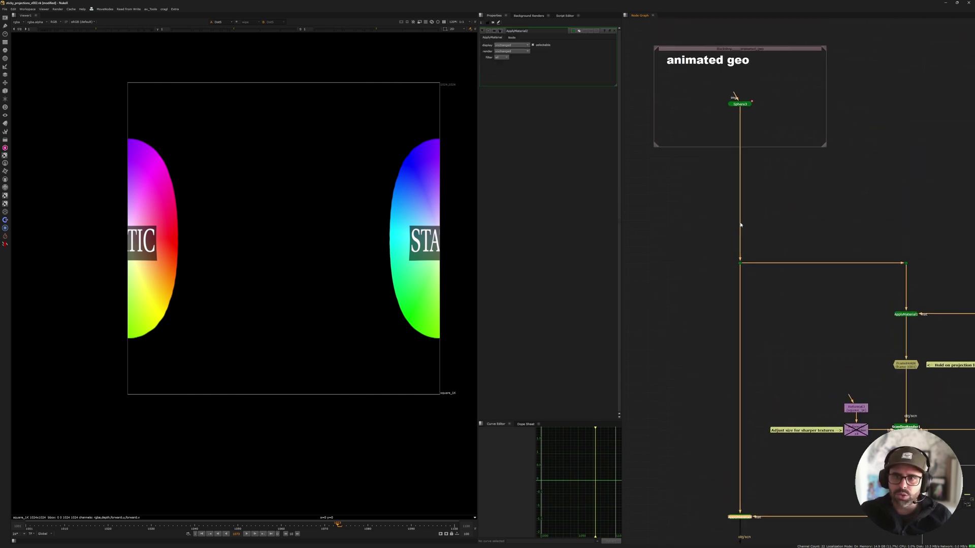
- Show the output of ApplyMaterial2 in the 3D viewer
{"action": "middle_click_drag", "start_coordinate": [733, 506], "coordinate": [744, 322]}
{"action": "left_click", "coordinate": [701, 343]}
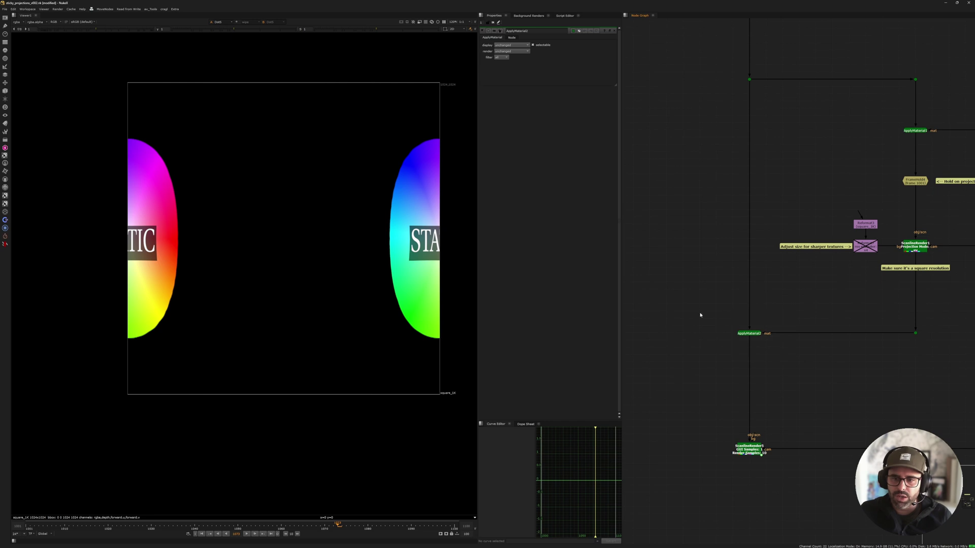
{"action": "left_click_drag", "start_coordinate": [701, 316], "coordinate": [780, 356]}
{"action": "key", "text": "1"}
{"action": "left_click", "coordinate": [299, 270]}
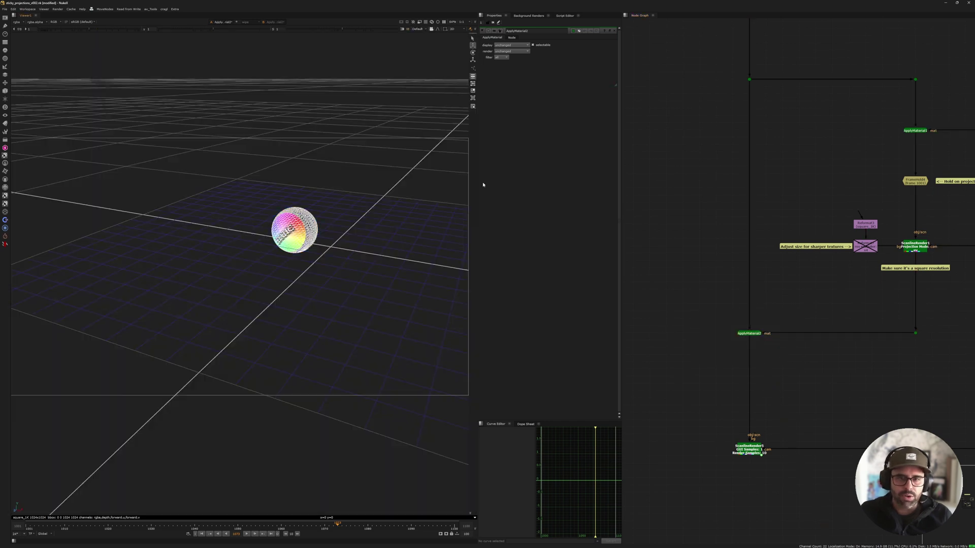
- Open the animated sphere's properties and set its display mode to textured
{"action": "middle_click_drag", "start_coordinate": [766, 86], "coordinate": [761, 252]}
{"action": "double_click", "coordinate": [743, 87]}
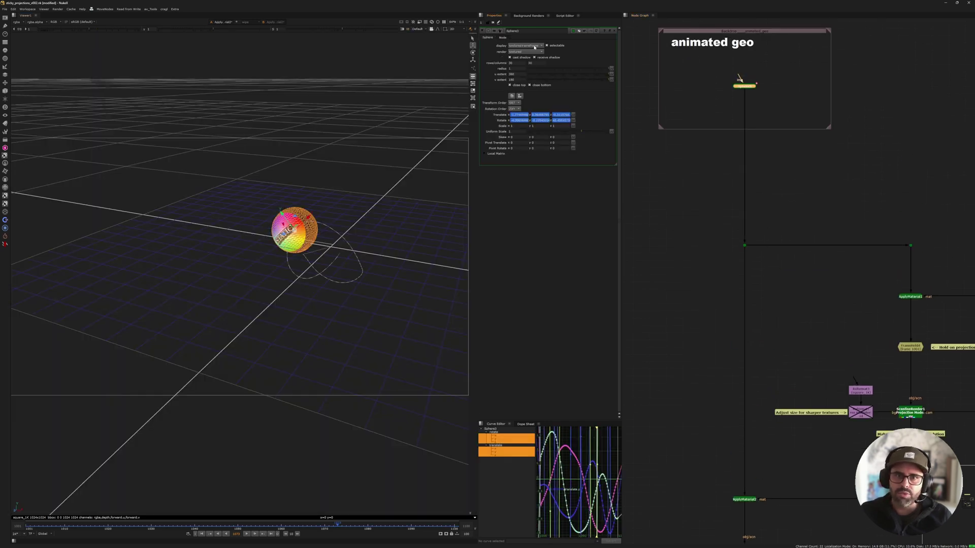
{"action": "left_click", "coordinate": [349, 287]}
- Play the animation of ApplyMaterial2's textured sphere from different angles in 3D, and return to the first frame
{"action": "middle_click_drag", "start_coordinate": [727, 391], "coordinate": [733, 247]}
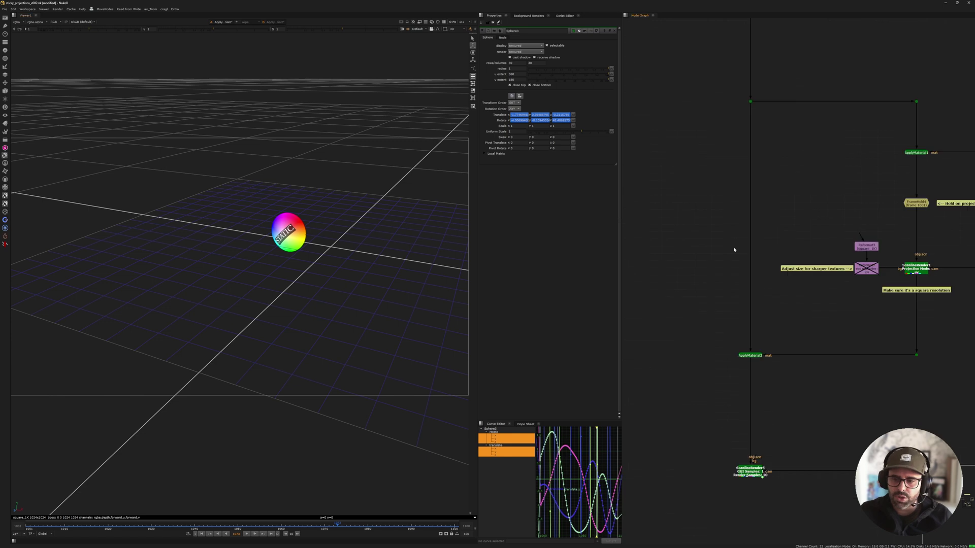
{"action": "left_click_drag", "start_coordinate": [702, 327], "coordinate": [765, 365]}
{"action": "left_click", "coordinate": [375, 366]}
{"action": "left_click", "coordinate": [247, 532]}
{"action": "left_click_drag", "start_coordinate": [264, 527], "coordinate": [257, 524]}
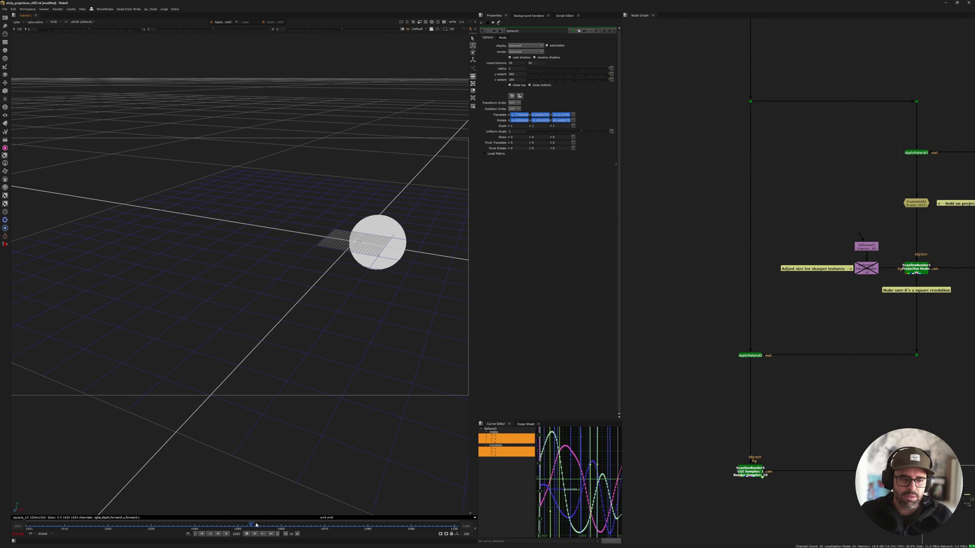
{"action": "left_click", "coordinate": [255, 534]}
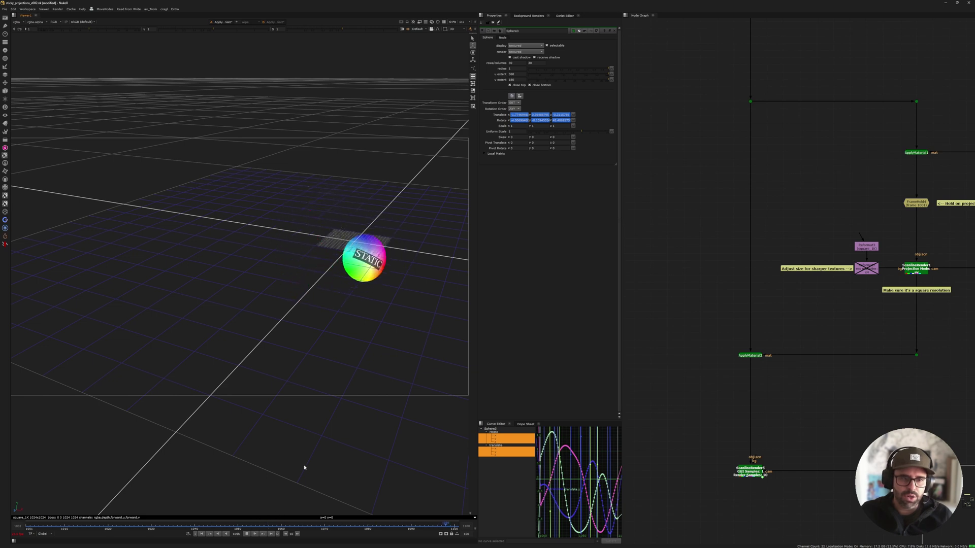
{"action": "left_click_drag", "start_coordinate": [325, 308], "coordinate": [294, 296], "text": "ctrl"}
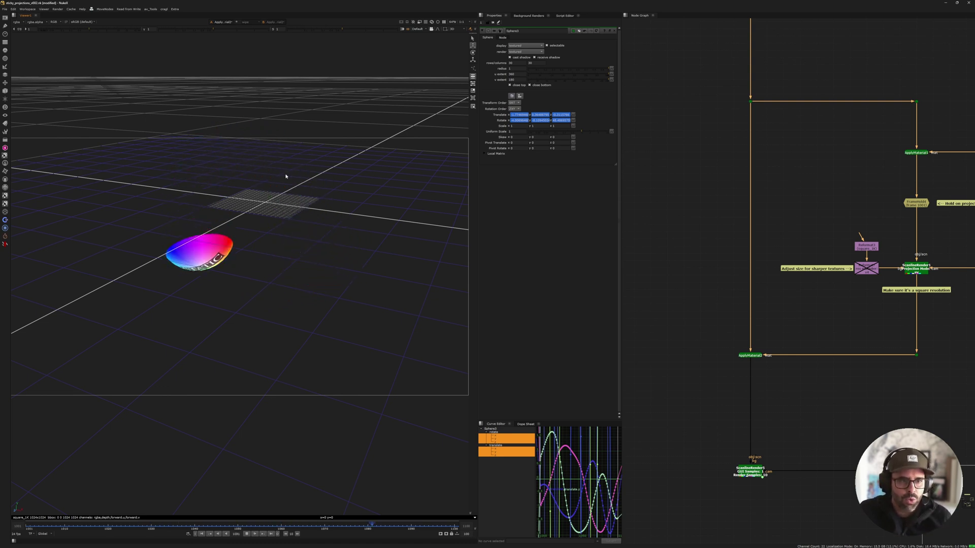
{"action": "left_click", "coordinate": [199, 535]}
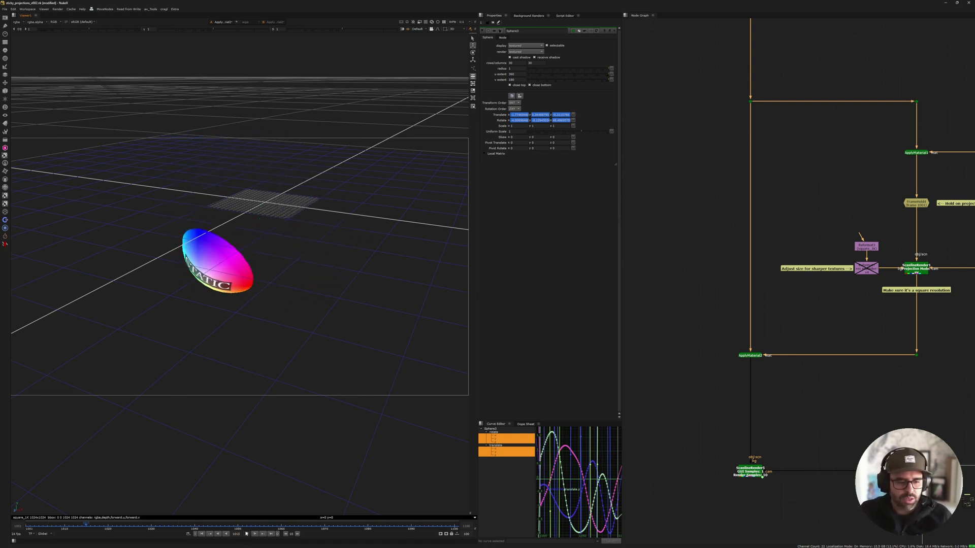
{"action": "left_click", "coordinate": [201, 534]}
- Display ScanlineRender5's final render in the 2D viewer
{"action": "middle_click_drag", "start_coordinate": [922, 307], "coordinate": [925, 278]}
{"action": "left_click_drag", "start_coordinate": [703, 407], "coordinate": [806, 475]}
{"action": "key", "text": "1"}
{"action": "scroll", "coordinate": [826, 381], "scroll_direction": "down", "scroll_amount": 1}
{"action": "left_click", "coordinate": [800, 368]}
{"action": "key", "text": "Tab"}
- Review the complete Static Texture node setup, from the animated geometry to the texture projection branch
{"action": "scroll", "coordinate": [300, 218], "scroll_direction": "up", "scroll_amount": 2}
{"action": "scroll", "coordinate": [858, 263], "scroll_direction": "up", "scroll_amount": 3}
{"action": "scroll", "coordinate": [856, 264], "scroll_direction": "up", "scroll_amount": 2}
{"action": "scroll", "coordinate": [856, 265], "scroll_direction": "down", "scroll_amount": 6}
{"action": "scroll", "coordinate": [878, 240], "scroll_direction": "up", "scroll_amount": 2}
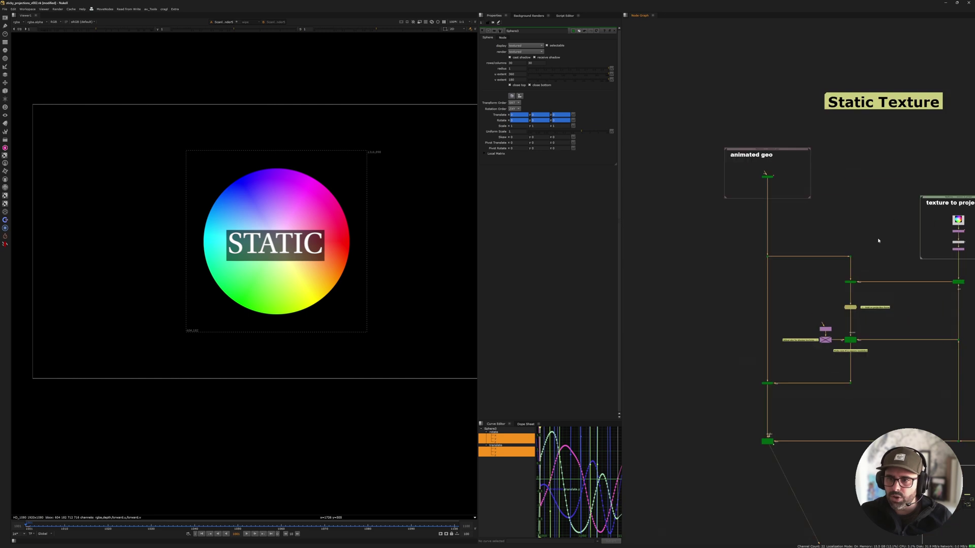
{"action": "scroll", "coordinate": [878, 240], "scroll_direction": "up", "scroll_amount": 2}
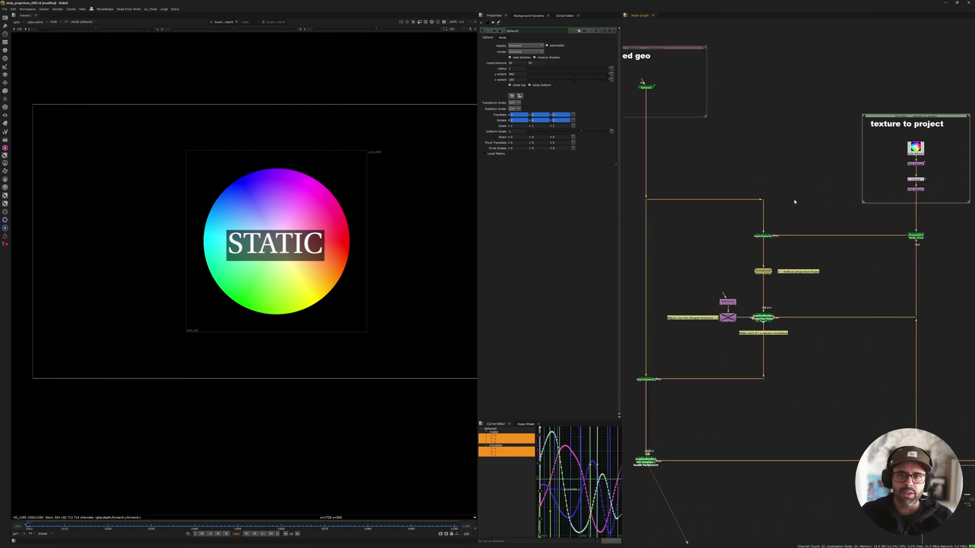
{"action": "scroll", "coordinate": [774, 190], "scroll_direction": "down", "scroll_amount": 1}
- Move the "texture to project" backdrop with its nodes slightly farther above Project3D3
{"action": "left_click_drag", "start_coordinate": [791, 99], "coordinate": [925, 195]}
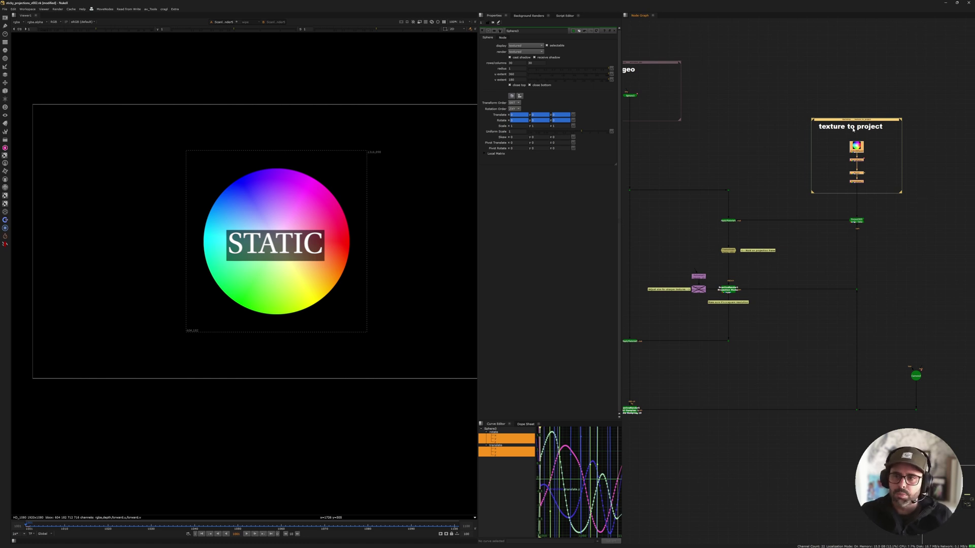
{"action": "left_click_drag", "start_coordinate": [737, 93], "coordinate": [897, 207]}
{"action": "key", "text": "f"}
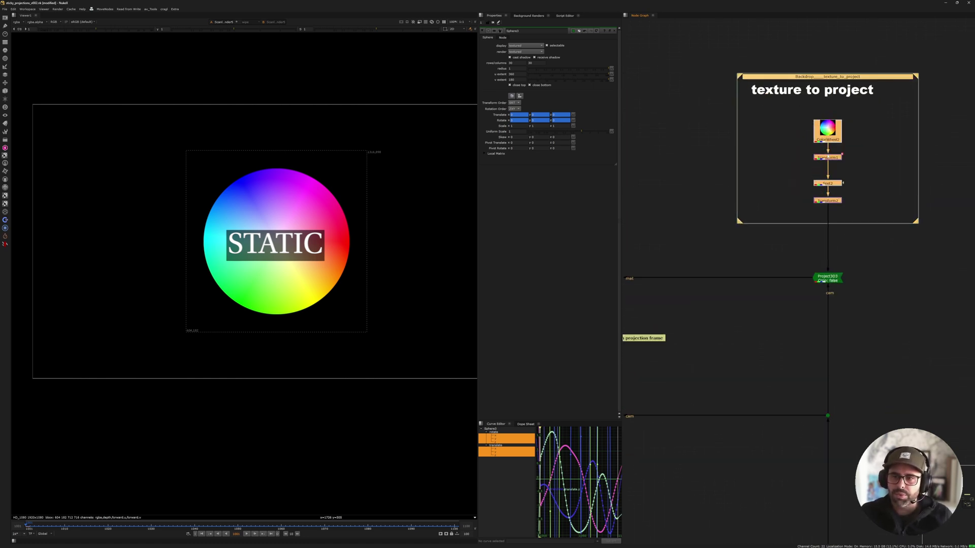
{"action": "left_click_drag", "start_coordinate": [822, 134], "coordinate": [822, 107]}
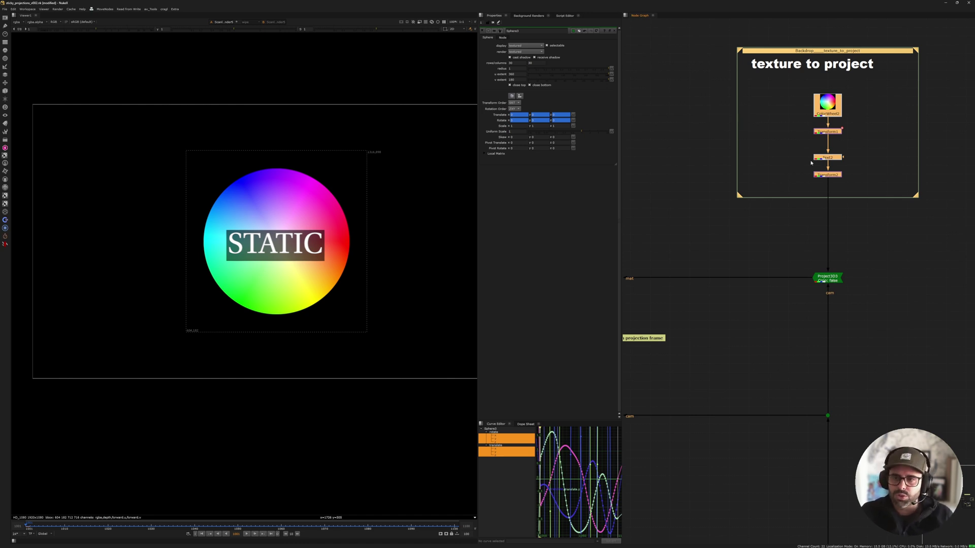
{"action": "left_click_drag", "start_coordinate": [703, 33], "coordinate": [954, 215]}
{"action": "middle_click_drag", "start_coordinate": [828, 117], "coordinate": [805, 145]}
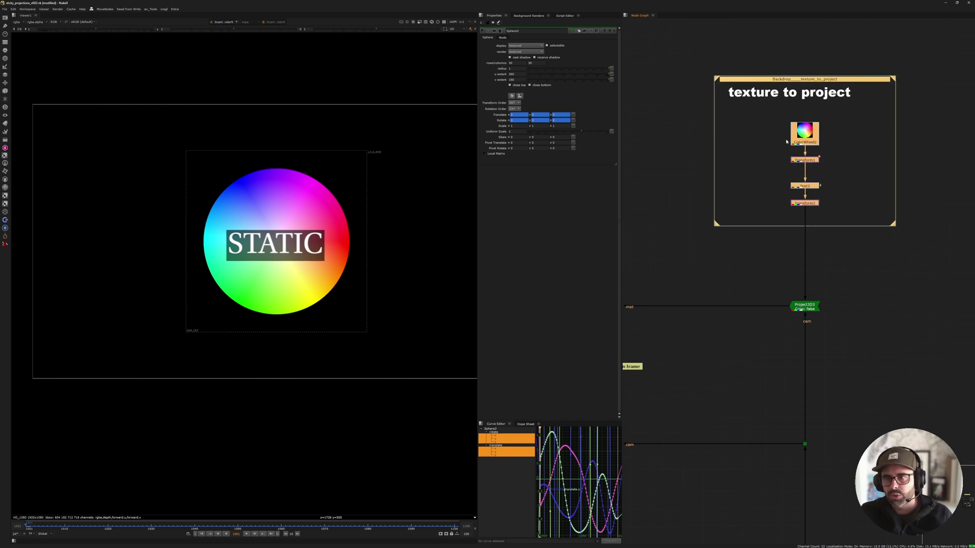
- Open the properties of ScanlineRender1
{"action": "middle_click_drag", "start_coordinate": [630, 287], "coordinate": [833, 202]}
{"action": "scroll", "coordinate": [757, 246], "scroll_direction": "up", "scroll_amount": 5}
{"action": "middle_click_drag", "start_coordinate": [717, 344], "coordinate": [771, 180]}
{"action": "double_click", "coordinate": [818, 224]}
- Go to ScanlineRender5 and examine the sharpness of the STATIC lettering in its render up close
{"action": "middle_click_drag", "start_coordinate": [679, 339], "coordinate": [825, 209]}
{"action": "middle_click_drag", "start_coordinate": [667, 384], "coordinate": [893, 299]}
{"action": "middle_click_drag", "start_coordinate": [641, 394], "coordinate": [735, 143]}
{"action": "scroll", "coordinate": [752, 249], "scroll_direction": "down", "scroll_amount": 3}
{"action": "scroll", "coordinate": [304, 238], "scroll_direction": "up", "scroll_amount": 5}
{"action": "middle_click_drag", "start_coordinate": [305, 240], "coordinate": [345, 239]}
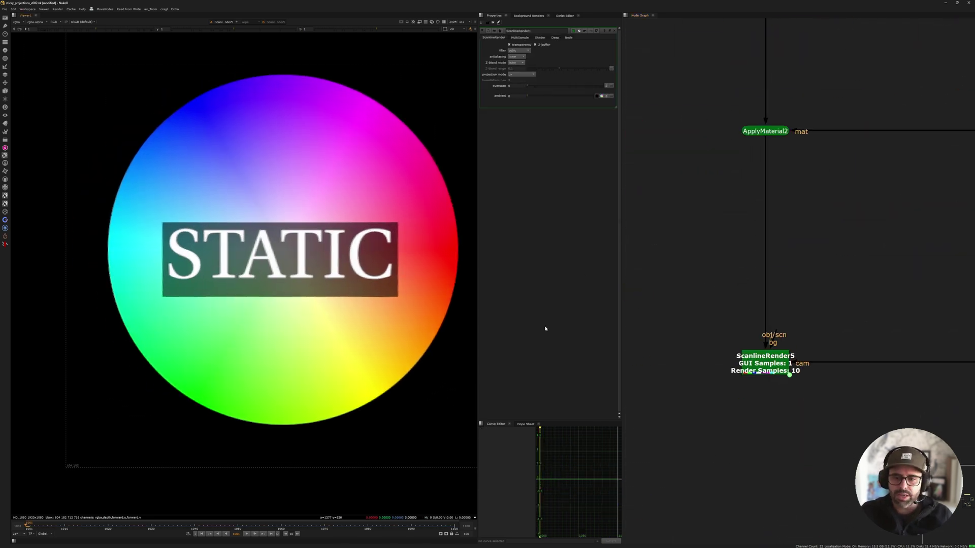
{"action": "key", "text": "f"}
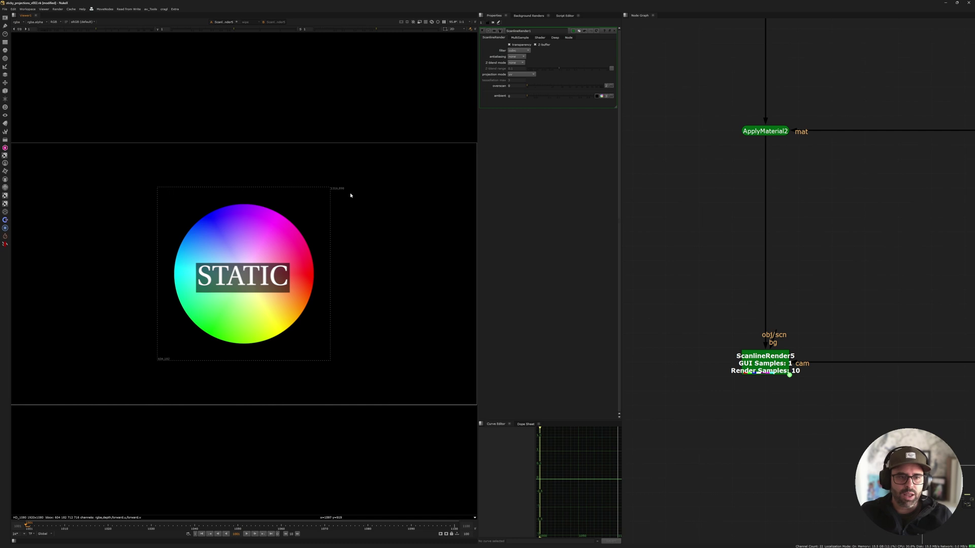
{"action": "scroll", "coordinate": [220, 282], "scroll_direction": "up", "scroll_amount": 4}
{"action": "middle_click_drag", "start_coordinate": [220, 282], "coordinate": [194, 287]}
{"action": "scroll", "coordinate": [213, 281], "scroll_direction": "up", "scroll_amount": 1}
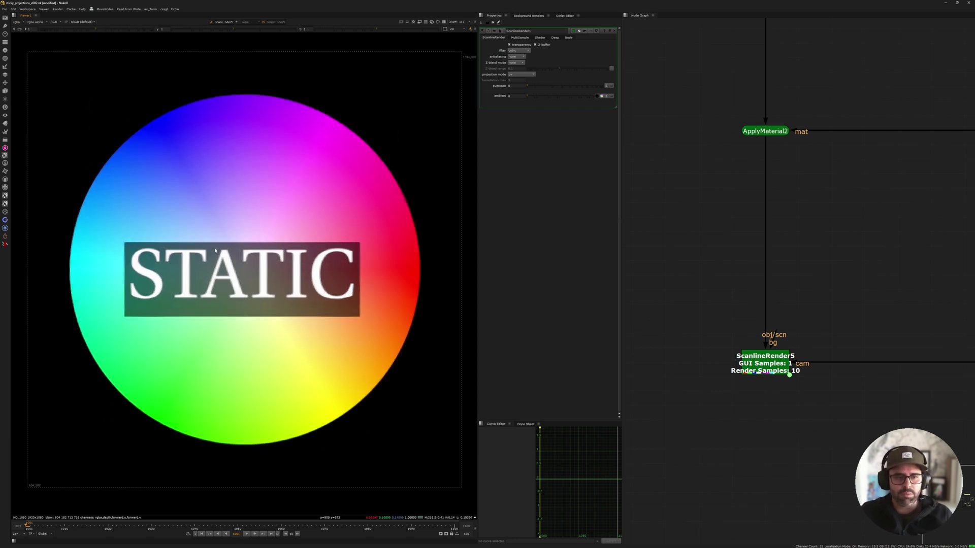
- Display ScanlineRender1's UV render in the viewer and check the whole square texture
{"action": "key", "text": "f"}
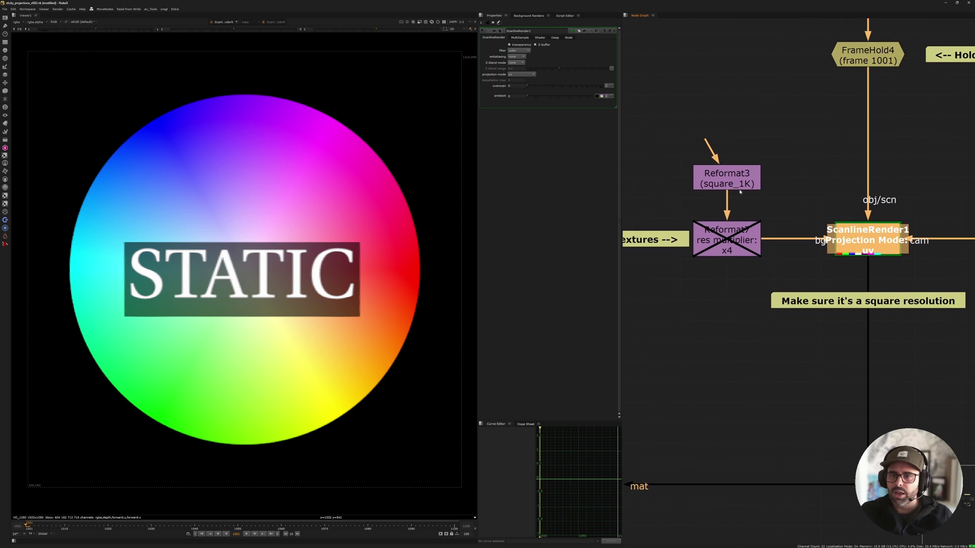
{"action": "key", "text": "1"}
{"action": "scroll", "coordinate": [387, 200], "scroll_direction": "down", "scroll_amount": 4}
{"action": "middle_click_drag", "start_coordinate": [299, 231], "coordinate": [187, 267]}
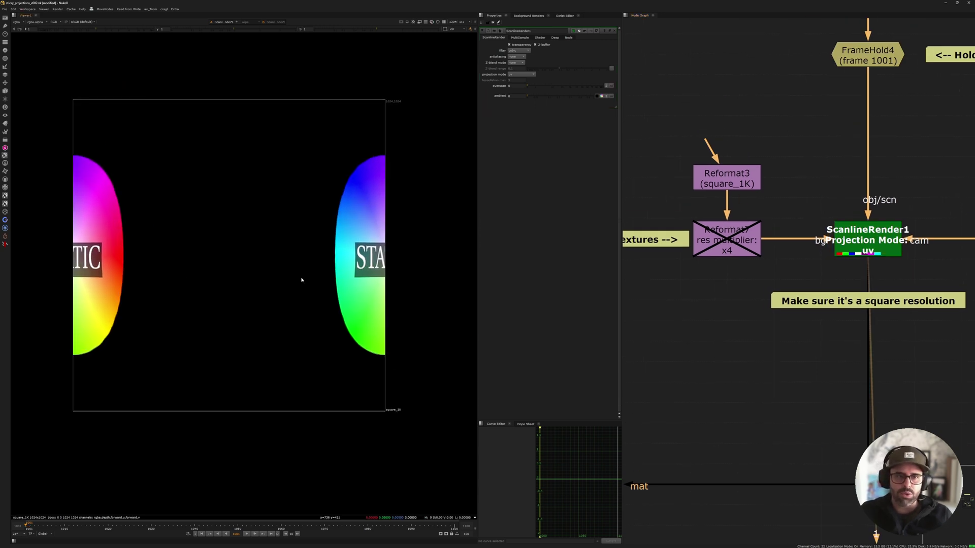
- Display ScanlineRender5's render in the viewer again and enlarge the projected texture
{"action": "scroll", "coordinate": [786, 315], "scroll_direction": "down", "scroll_amount": 4}
{"action": "middle_click_drag", "start_coordinate": [655, 457], "coordinate": [815, 308]}
{"action": "left_click", "coordinate": [789, 365]}
{"action": "key", "text": "1"}
{"action": "scroll", "coordinate": [132, 277], "scroll_direction": "up", "scroll_amount": 4}
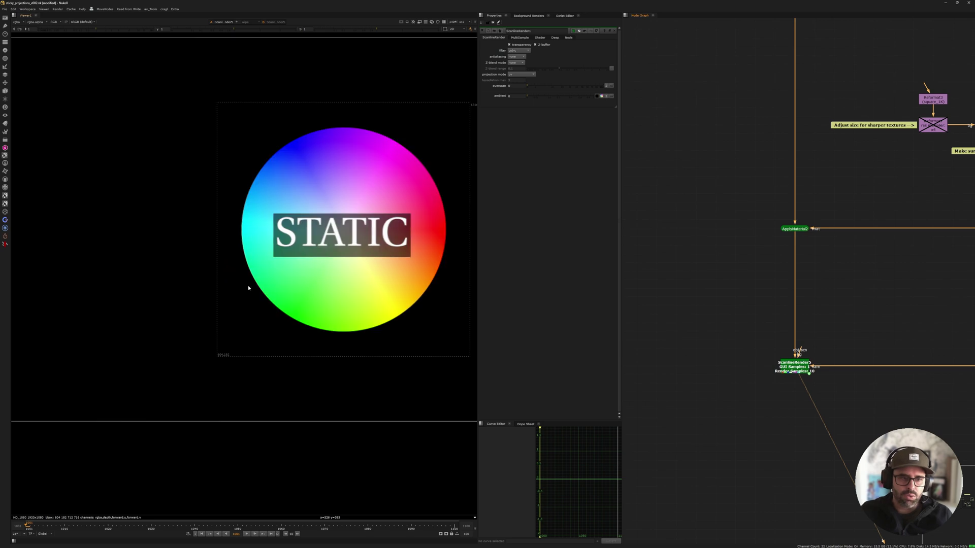
{"action": "middle_click_drag", "start_coordinate": [344, 249], "coordinate": [265, 276]}
{"action": "scroll", "coordinate": [266, 276], "scroll_direction": "up", "scroll_amount": 4}
- Set Reformat3's output format to square_512 to test a lower texture resolution
{"action": "middle_click_drag", "start_coordinate": [944, 127], "coordinate": [813, 213]}
{"action": "scroll", "coordinate": [852, 199], "scroll_direction": "up", "scroll_amount": 3}
{"action": "double_click", "coordinate": [752, 190]}
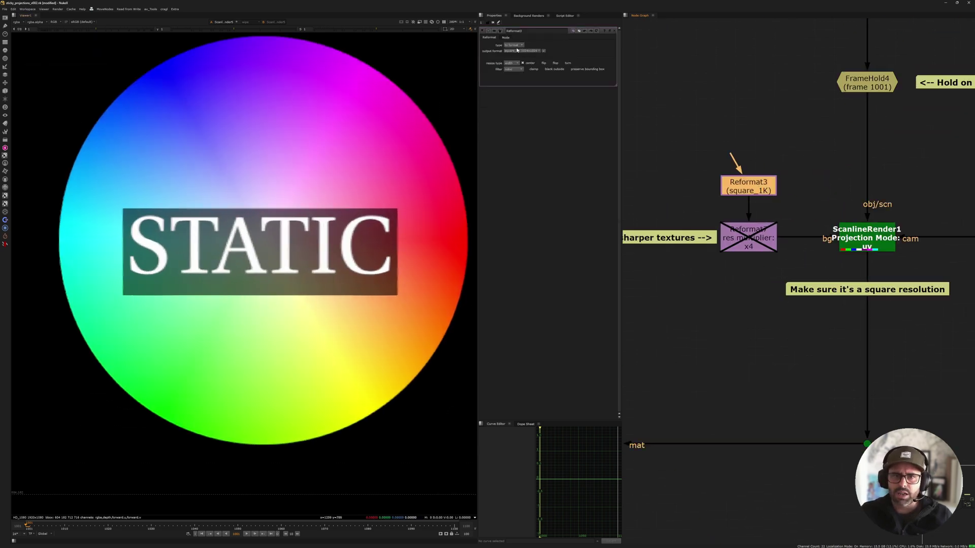
{"action": "left_click", "coordinate": [518, 50]}
{"action": "left_click", "coordinate": [513, 149]}
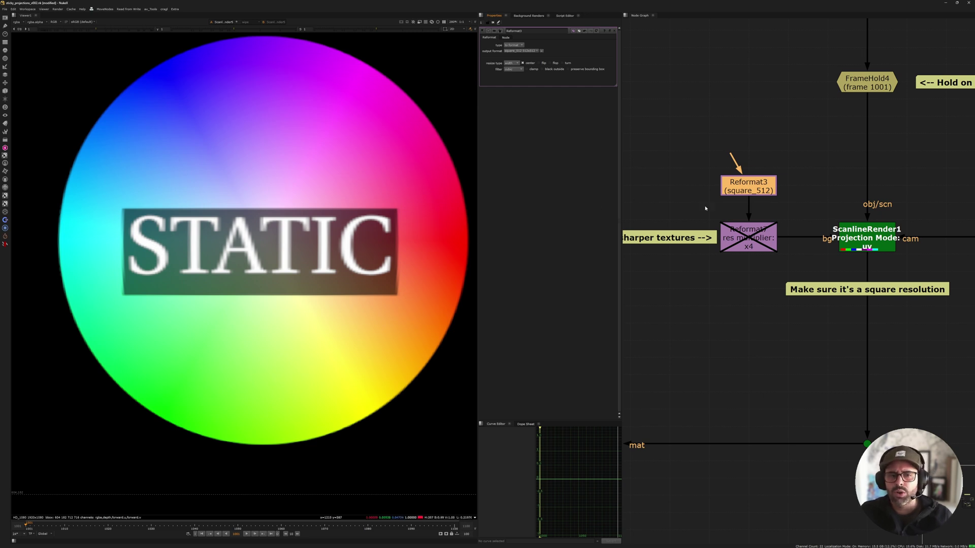
- Set Reformat3's output format to square_1K
{"action": "scroll", "coordinate": [804, 177], "scroll_direction": "down", "scroll_amount": 3}
{"action": "middle_click_drag", "start_coordinate": [811, 172], "coordinate": [713, 243]}
{"action": "scroll", "coordinate": [715, 247], "scroll_direction": "down", "scroll_amount": 1}
{"action": "middle_click_drag", "start_coordinate": [888, 96], "coordinate": [694, 265]}
{"action": "middle_click_drag", "start_coordinate": [791, 200], "coordinate": [909, 127]}
{"action": "middle_click_drag", "start_coordinate": [646, 344], "coordinate": [794, 206]}
{"action": "scroll", "coordinate": [794, 207], "scroll_direction": "up", "scroll_amount": 3}
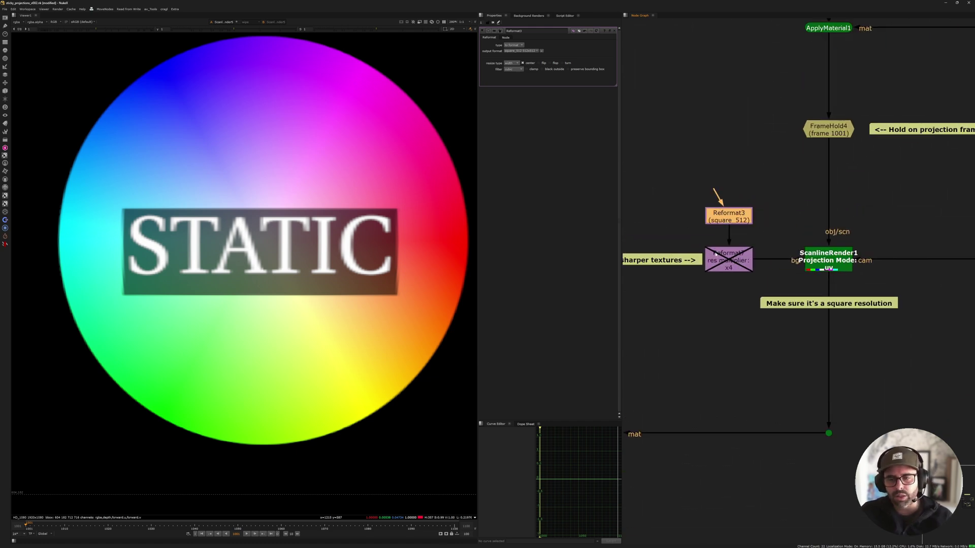
{"action": "left_click", "coordinate": [527, 52]}
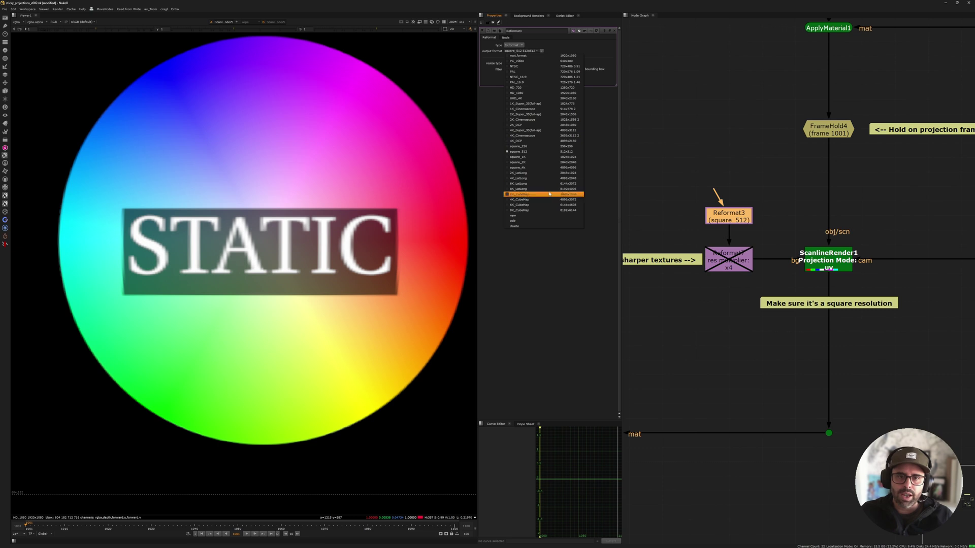
{"action": "left_click", "coordinate": [533, 157]}
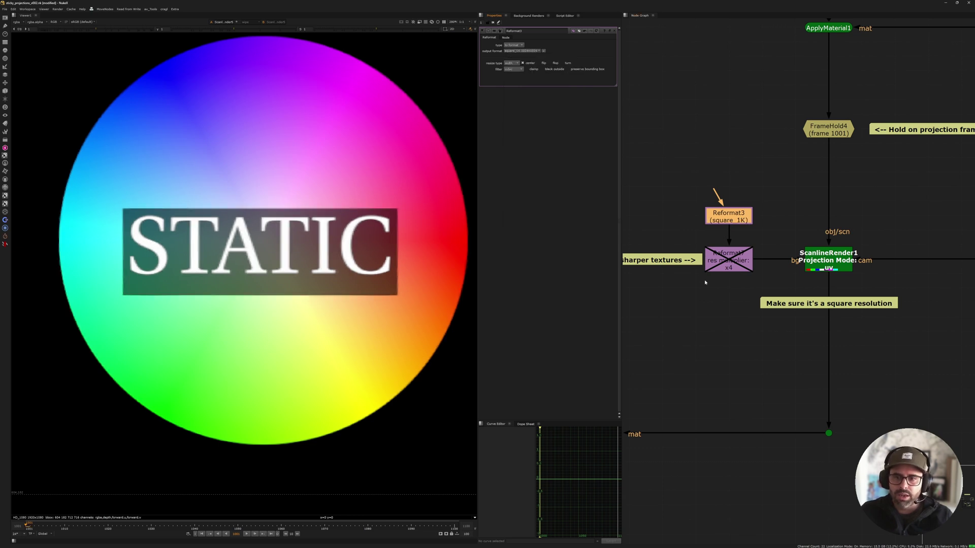
- Enable Reformat7 and try a resolution scale of 1, followed by 2
{"action": "double_click", "coordinate": [728, 260]}
{"action": "key", "text": "d"}
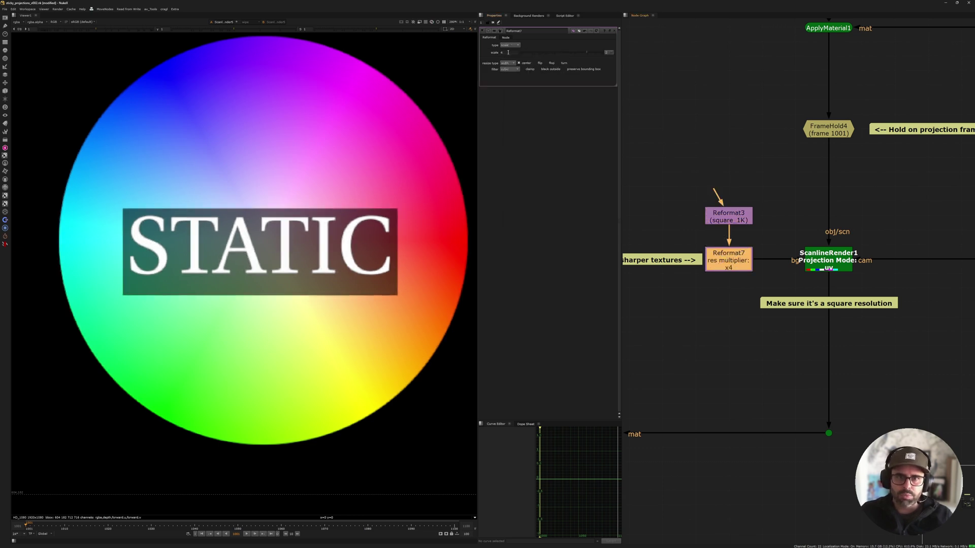
{"action": "double_click", "coordinate": [508, 52]}
{"action": "type", "text": "1"}
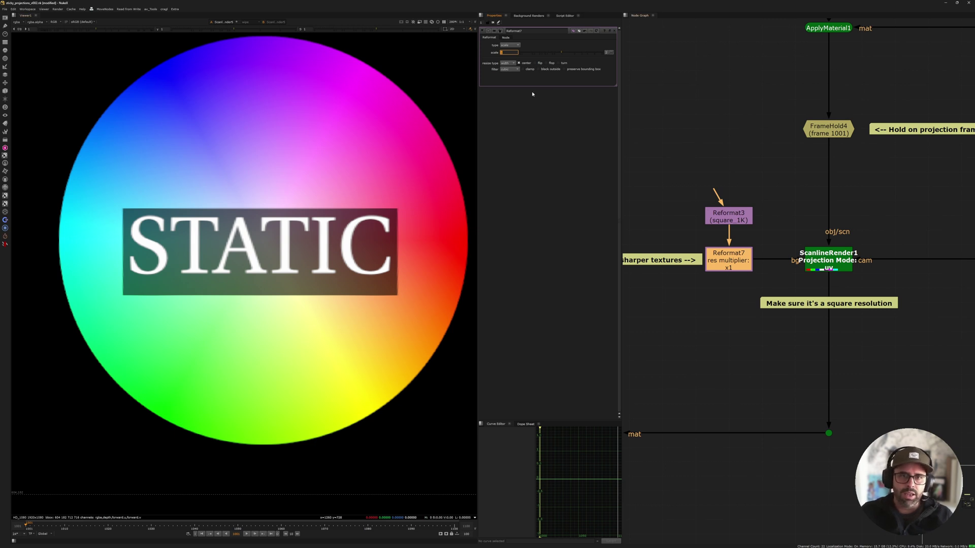
{"action": "type", "text": "3"}
{"action": "key", "text": "Return"}
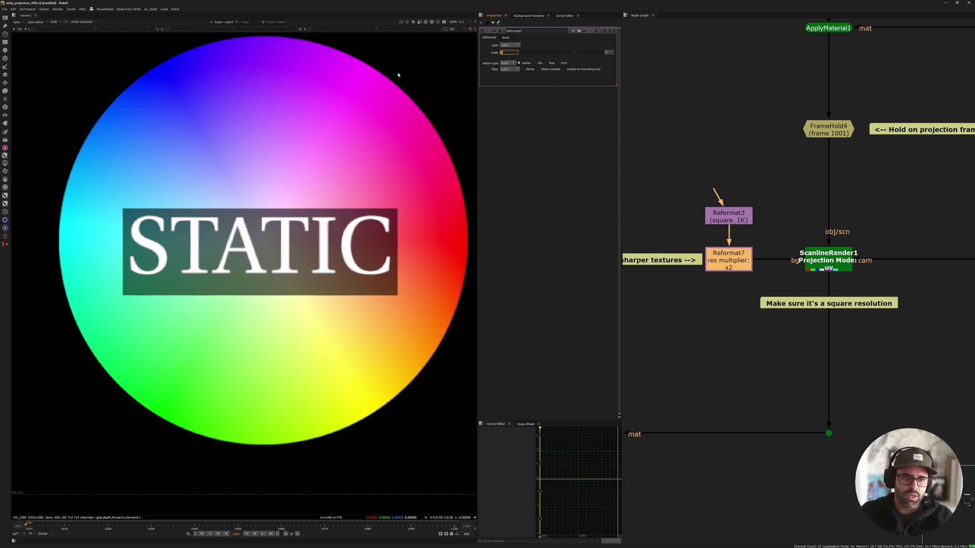
- Try resolution scales of 3 and 4 on Reformat7, finishing at 3
{"action": "key", "text": "Down"}
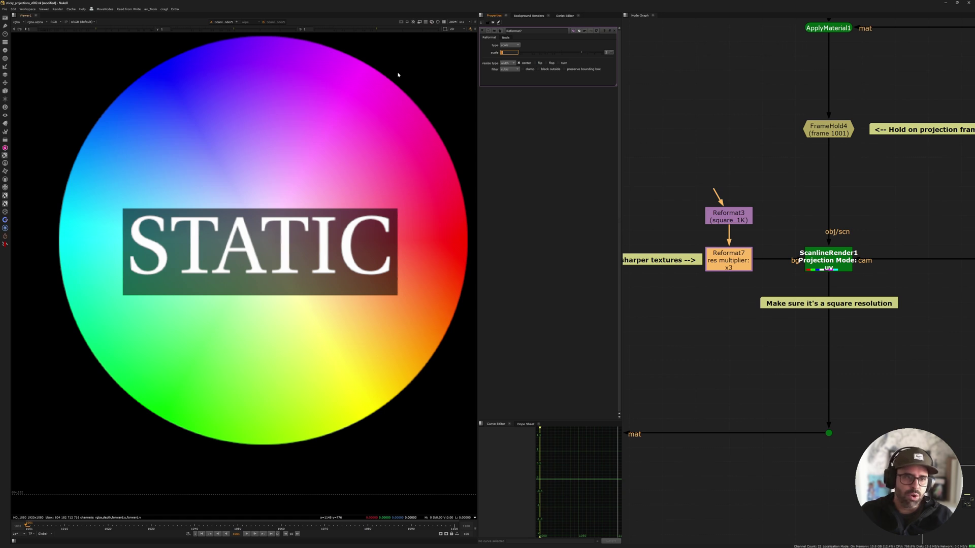
{"action": "key", "text": "Up"}
{"action": "key", "text": "Up"}
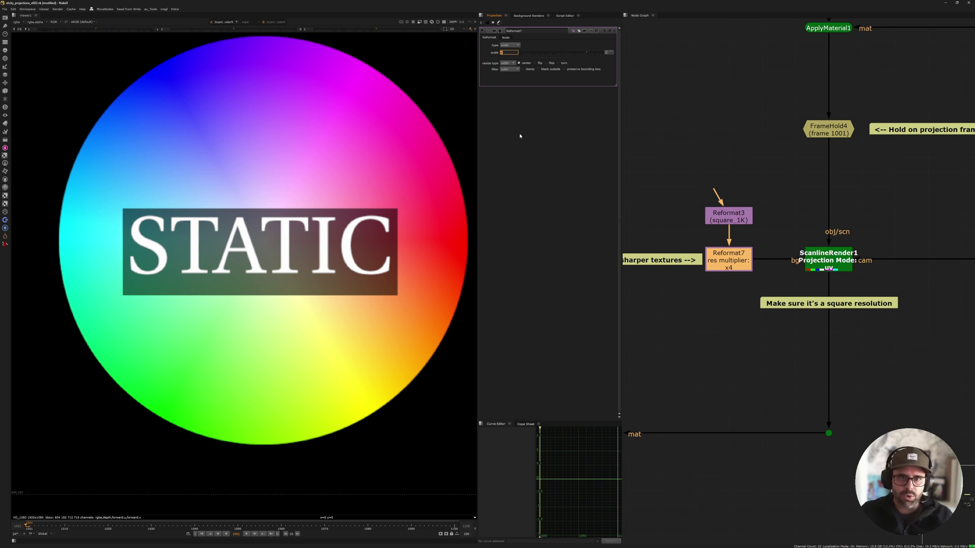
- Display ScanlineRender1's UV-mode render and fit the whole frame in the viewer
{"action": "left_click", "coordinate": [823, 266]}
{"action": "key", "text": "1"}
{"action": "key", "text": "q"}
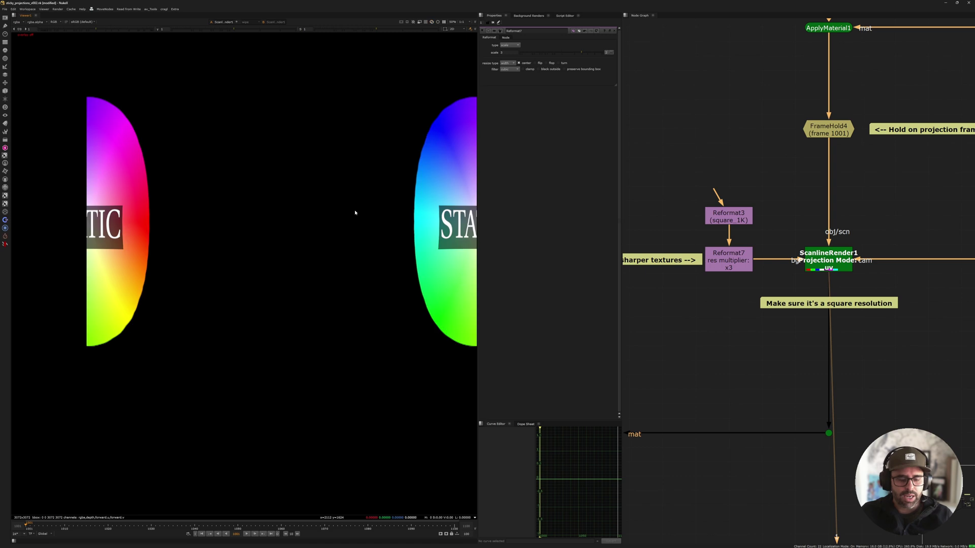
{"action": "key", "text": "f"}
{"action": "scroll", "coordinate": [330, 175], "scroll_direction": "down", "scroll_amount": 1}
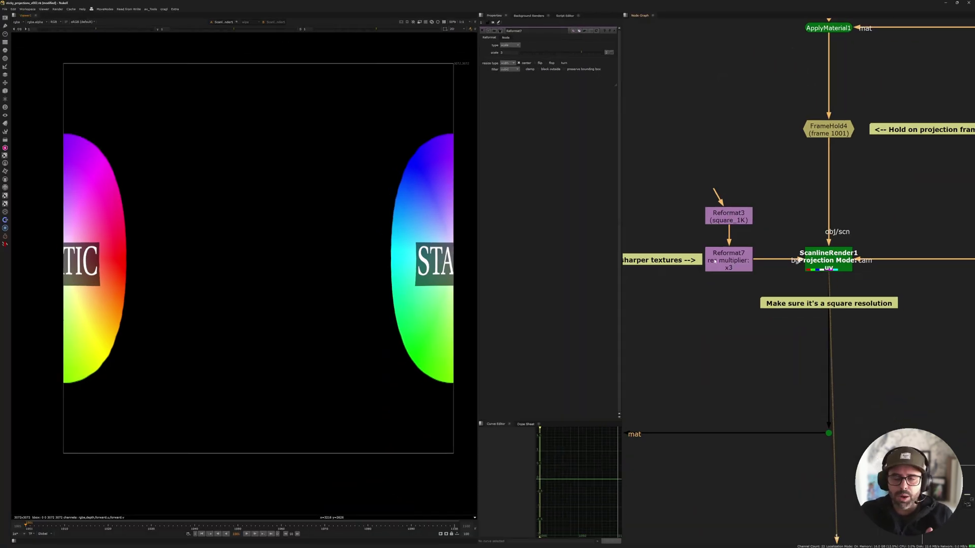
- Disable the Reformat7 resolution multiplier and open Reformat3's properties
{"action": "left_click", "coordinate": [736, 261]}
{"action": "key", "text": "d"}
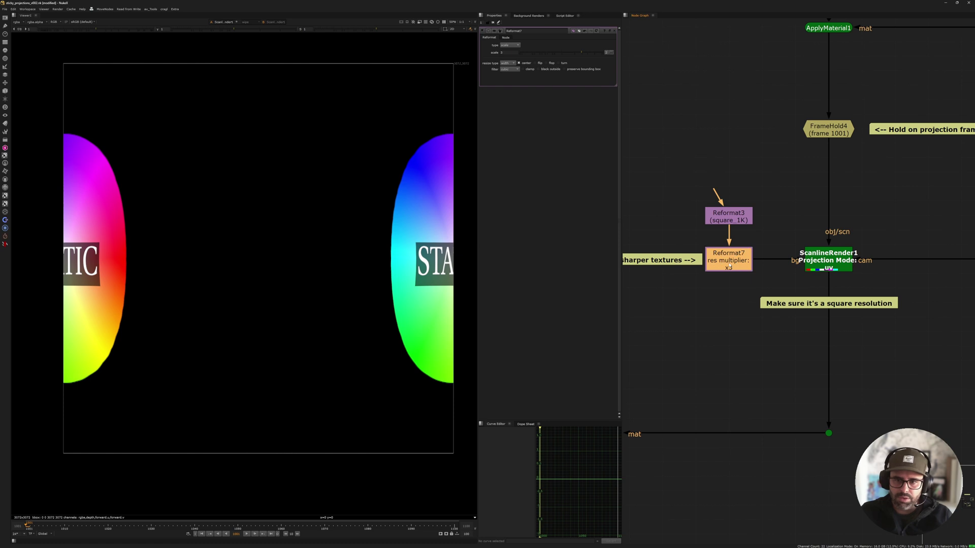
{"action": "scroll", "coordinate": [756, 245], "scroll_direction": "down", "scroll_amount": 3}
{"action": "scroll", "coordinate": [756, 245], "scroll_direction": "down", "scroll_amount": 2}
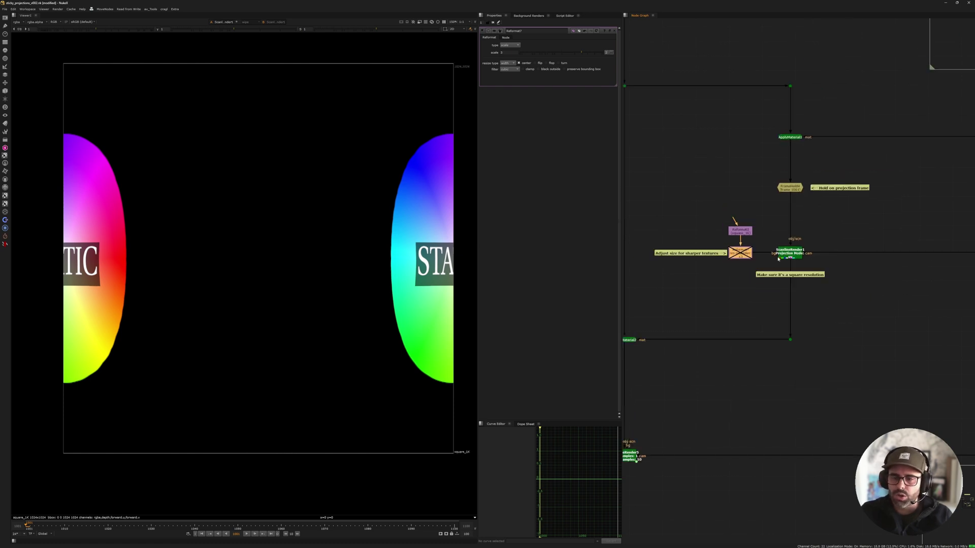
{"action": "scroll", "coordinate": [712, 218], "scroll_direction": "up", "scroll_amount": 2}
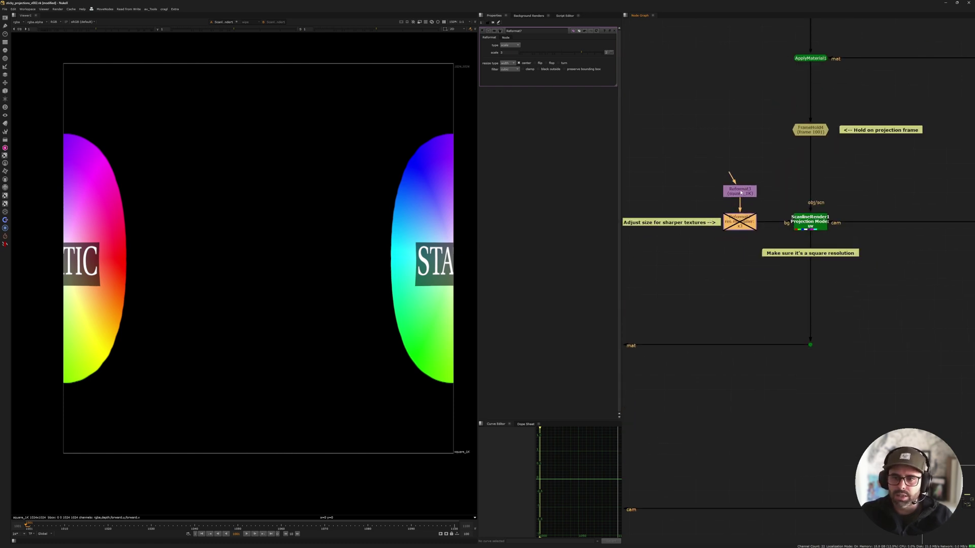
{"action": "left_click", "coordinate": [741, 193]}
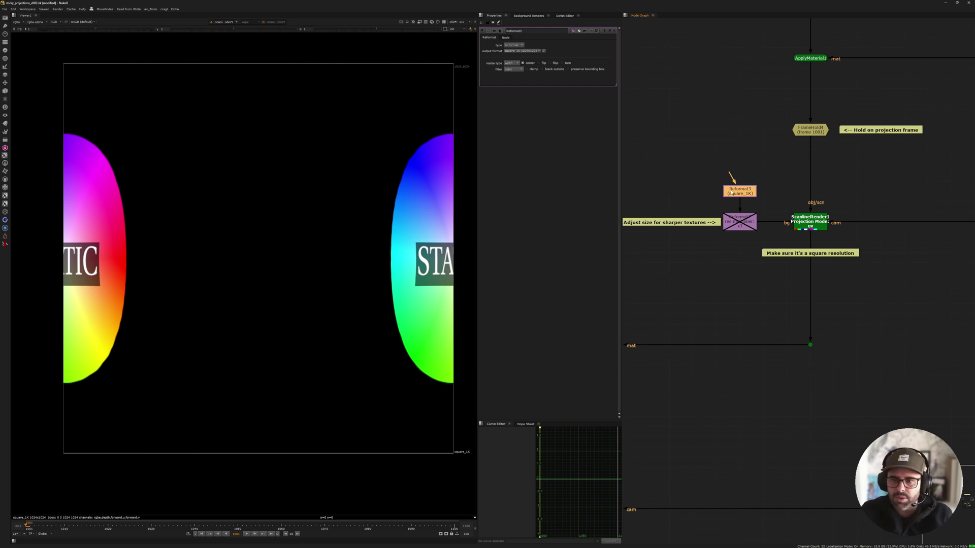
- Display the final ScanlineRender of the static texture setup, play the animation, and return to the first frame
{"action": "middle_click_drag", "start_coordinate": [713, 280], "coordinate": [755, 285]}
{"action": "scroll", "coordinate": [759, 264], "scroll_direction": "down", "scroll_amount": 5}
{"action": "middle_click_drag", "start_coordinate": [757, 220], "coordinate": [747, 190]}
{"action": "left_click_drag", "start_coordinate": [676, 307], "coordinate": [766, 374]}
{"action": "key", "text": "1"}
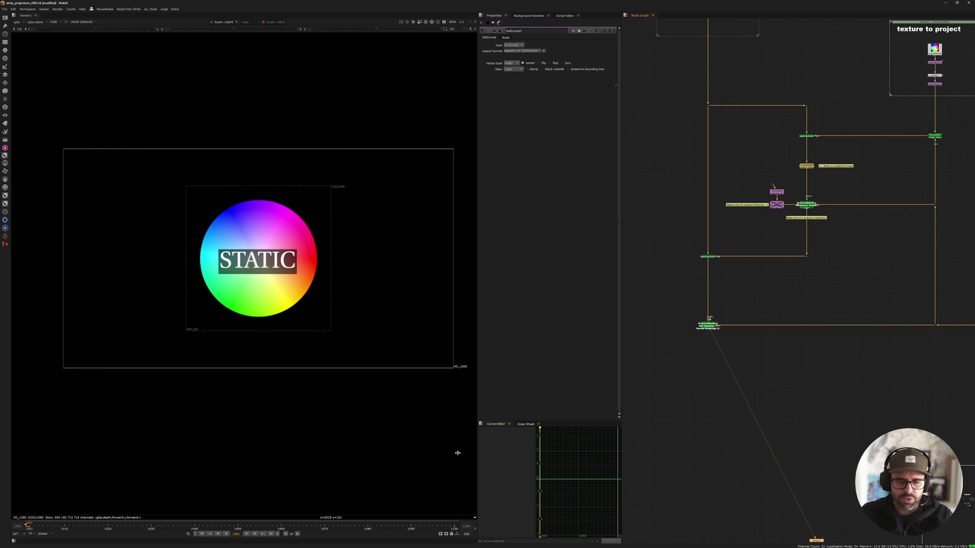
{"action": "left_click", "coordinate": [244, 533]}
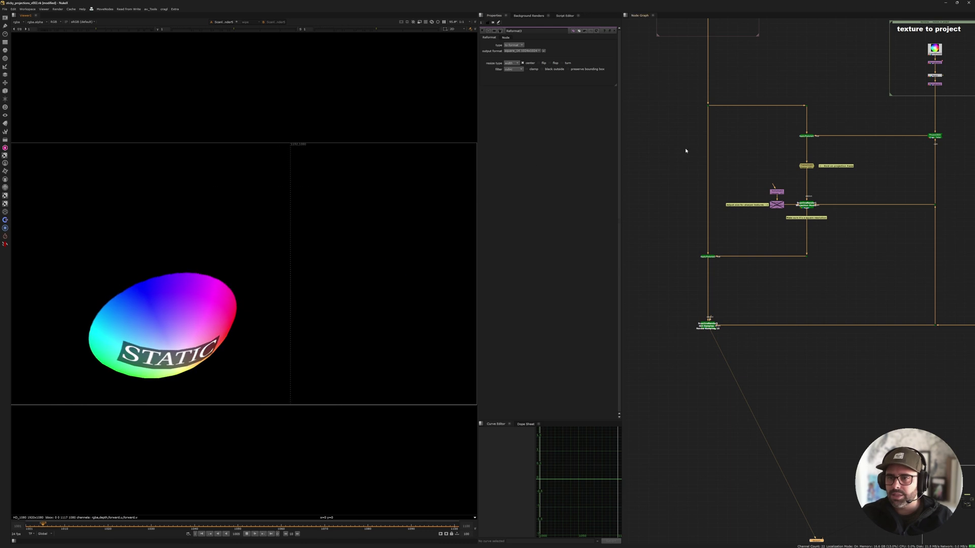
{"action": "middle_click_drag", "start_coordinate": [802, 123], "coordinate": [759, 182]}
{"action": "middle_click_drag", "start_coordinate": [738, 142], "coordinate": [740, 174]}
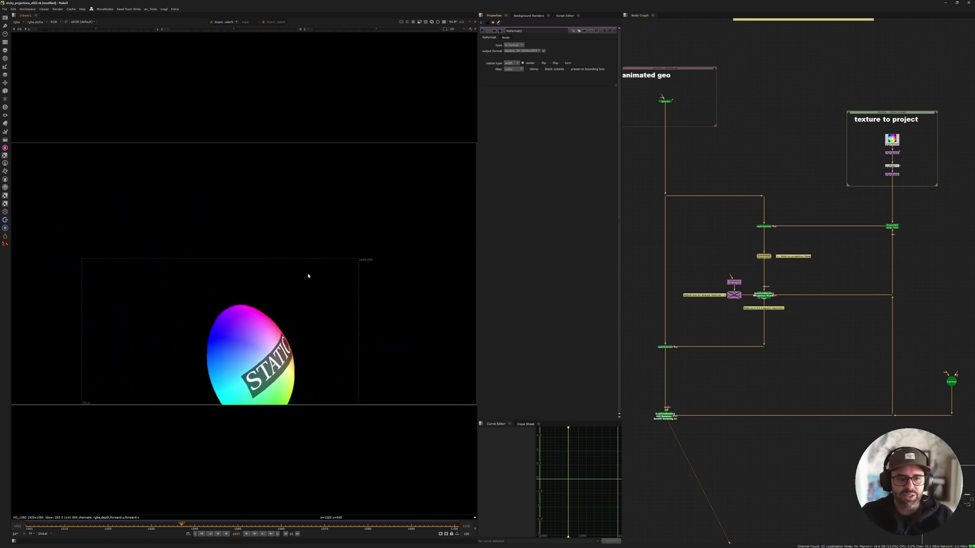
{"action": "left_click", "coordinate": [201, 534]}
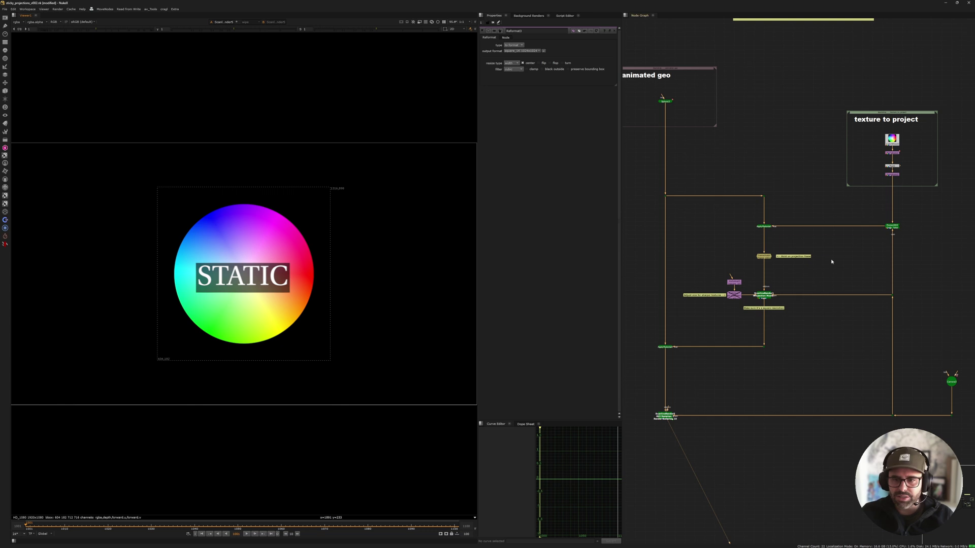
- Delete the node between the color wheel and the text in the texture to project group, and move the nodes below upward
{"action": "scroll", "coordinate": [751, 253], "scroll_direction": "up", "scroll_amount": 5}
{"action": "middle_click_drag", "start_coordinate": [861, 173], "coordinate": [670, 278]}
{"action": "middle_click_drag", "start_coordinate": [792, 91], "coordinate": [736, 219]}
{"action": "scroll", "coordinate": [734, 220], "scroll_direction": "up", "scroll_amount": 3}
{"action": "left_click", "coordinate": [738, 208]}
{"action": "key", "text": "Delete"}
{"action": "left_click_drag", "start_coordinate": [729, 250], "coordinate": [790, 307]}
{"action": "left_click_drag", "start_coordinate": [757, 267], "coordinate": [755, 224]}
{"action": "scroll", "coordinate": [744, 244], "scroll_direction": "down", "scroll_amount": 3}
{"action": "middle_click_drag", "start_coordinate": [645, 261], "coordinate": [798, 250]}
{"action": "scroll", "coordinate": [799, 250], "scroll_direction": "down", "scroll_amount": 6}
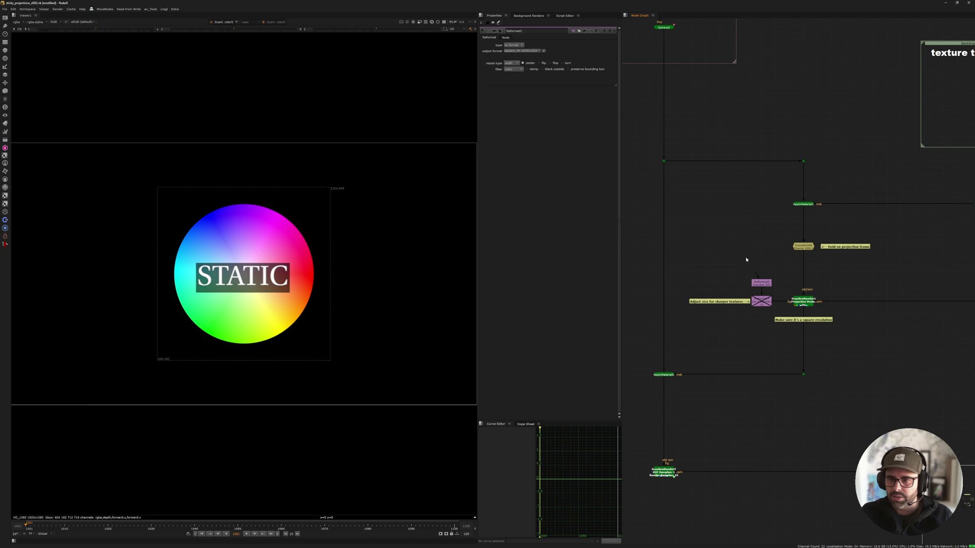
- Compare the Static Texture setup's texture to project group with the stmap texture group in the Animated Texture setup
{"action": "scroll", "coordinate": [908, 175], "scroll_direction": "up", "scroll_amount": 4}
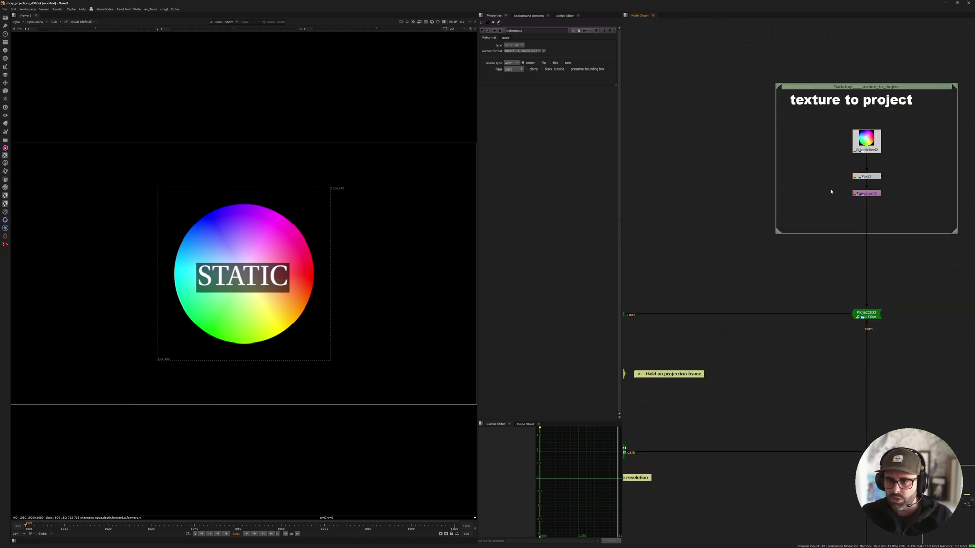
{"action": "scroll", "coordinate": [831, 192], "scroll_direction": "down", "scroll_amount": 2}
{"action": "scroll", "coordinate": [826, 180], "scroll_direction": "down", "scroll_amount": 2}
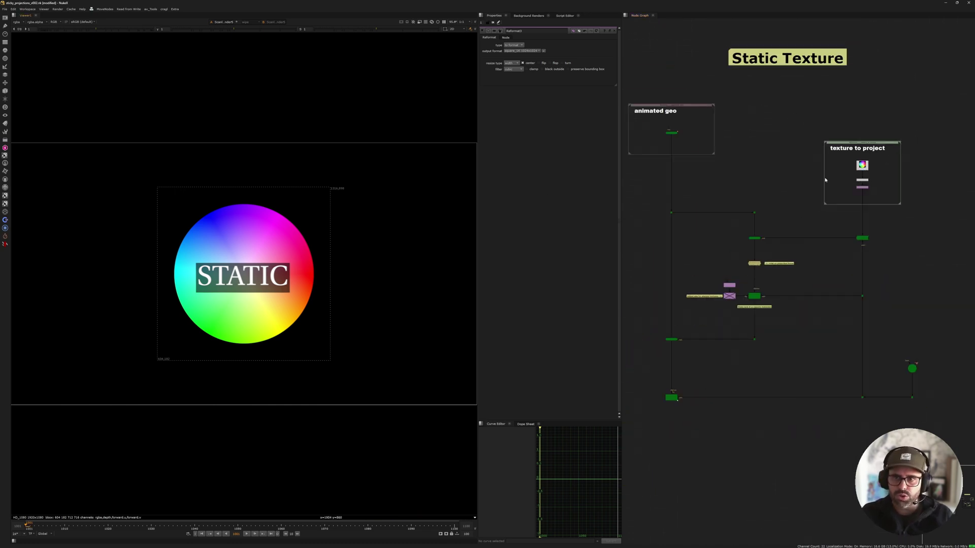
{"action": "middle_click_drag", "start_coordinate": [825, 180], "coordinate": [835, 200]}
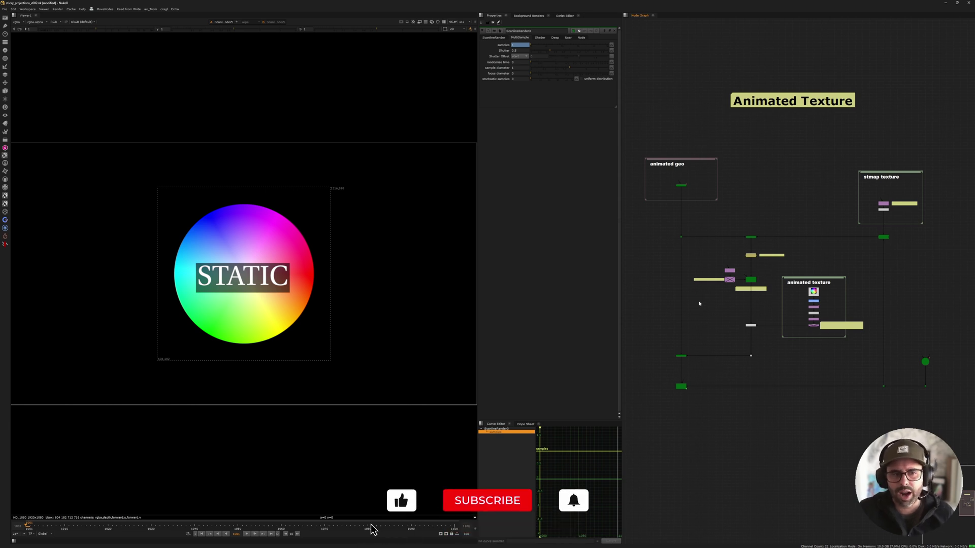
{"action": "middle_click_drag", "start_coordinate": [699, 214], "coordinate": [787, 210]}
{"action": "middle_click_drag", "start_coordinate": [865, 232], "coordinate": [781, 220]}
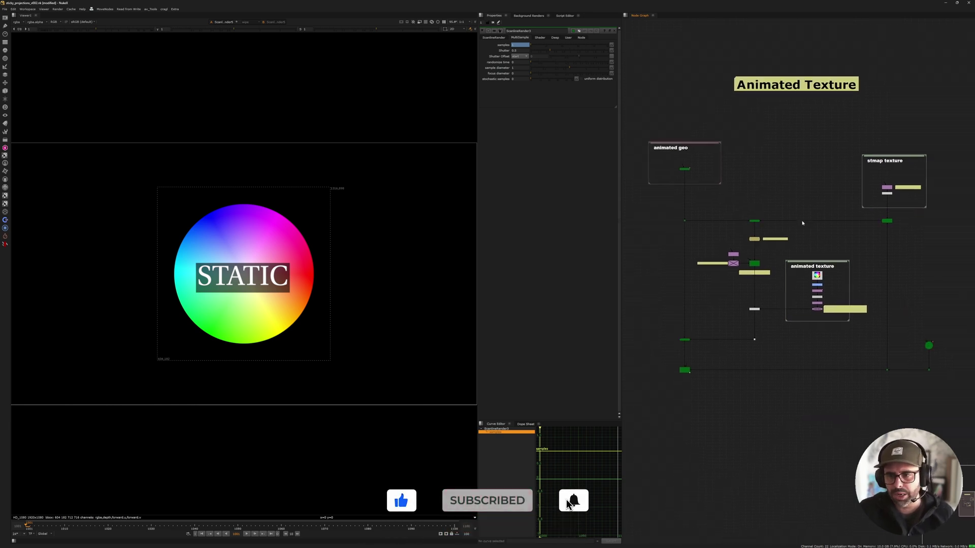
{"action": "scroll", "coordinate": [794, 214], "scroll_direction": "up", "scroll_amount": 3}
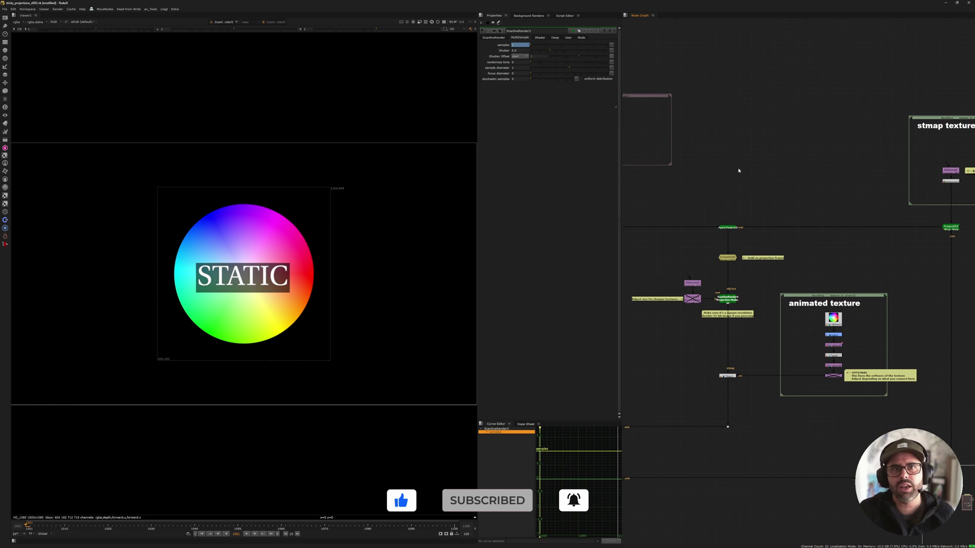
{"action": "middle_click_drag", "start_coordinate": [839, 157], "coordinate": [799, 162]}
{"action": "middle_click_drag", "start_coordinate": [742, 121], "coordinate": [754, 138]}
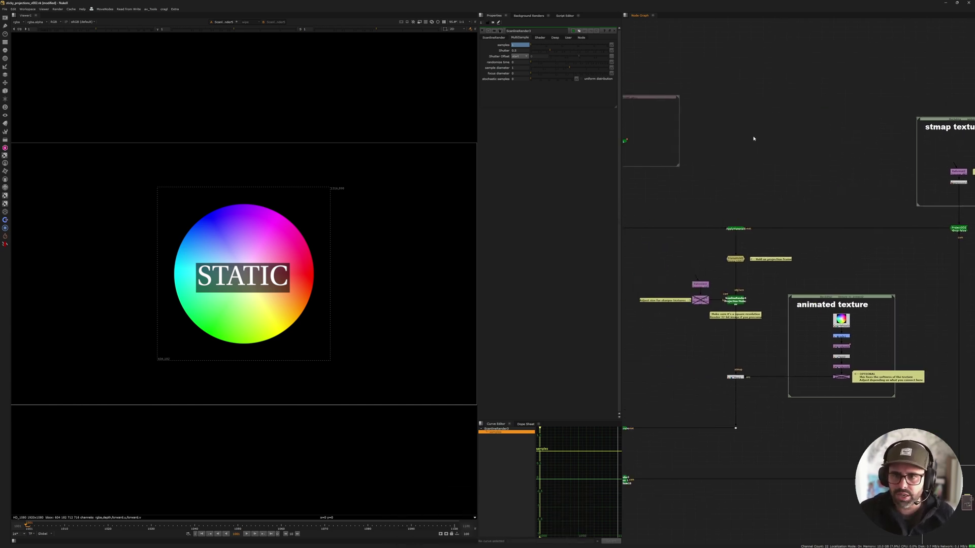
{"action": "middle_click_drag", "start_coordinate": [829, 150], "coordinate": [785, 114]}
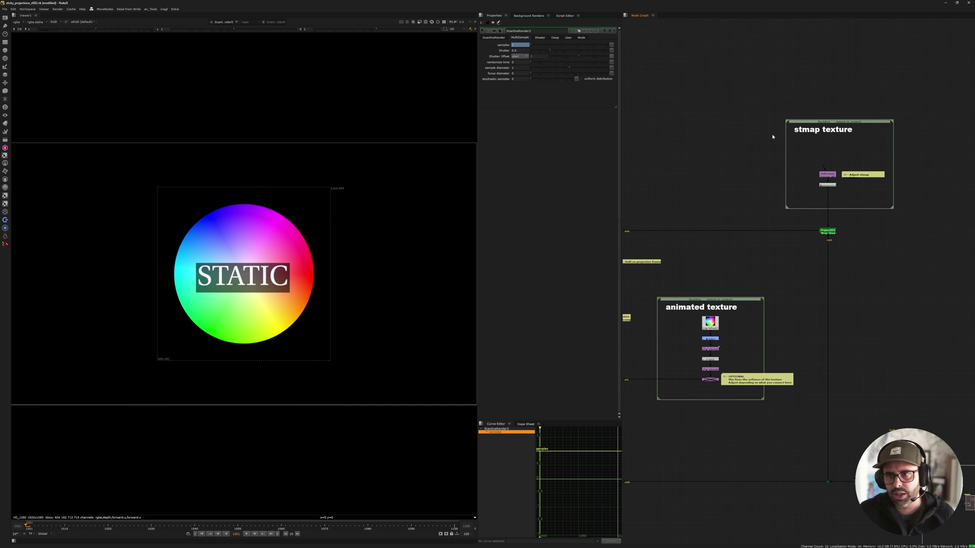
{"action": "middle_click_drag", "start_coordinate": [746, 154], "coordinate": [864, 156]}
{"action": "middle_click_drag", "start_coordinate": [662, 148], "coordinate": [865, 156]}
{"action": "middle_click_drag", "start_coordinate": [660, 158], "coordinate": [862, 166]}
{"action": "middle_click_drag", "start_coordinate": [721, 158], "coordinate": [834, 162]}
{"action": "scroll", "coordinate": [792, 160], "scroll_direction": "down", "scroll_amount": 2}
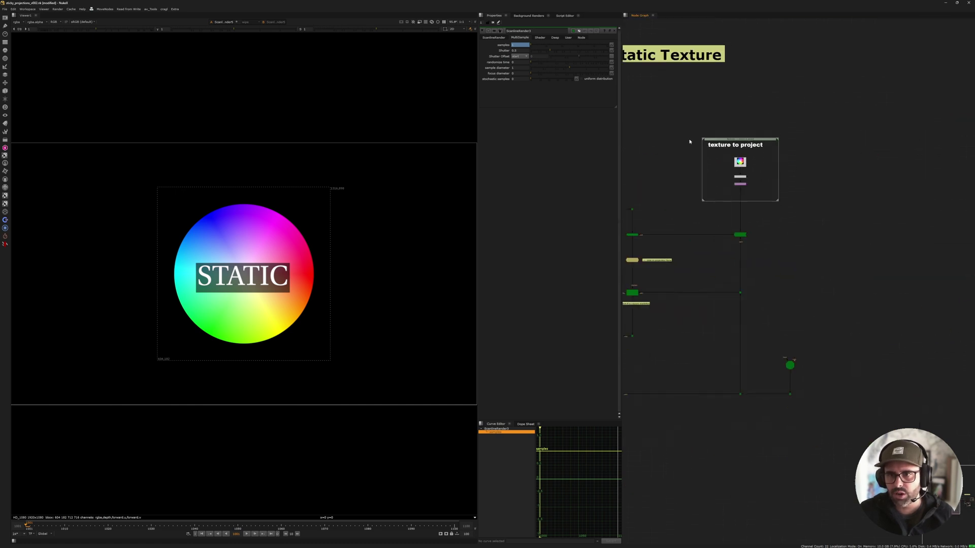
{"action": "scroll", "coordinate": [726, 172], "scroll_direction": "up", "scroll_amount": 3}
{"action": "scroll", "coordinate": [741, 149], "scroll_direction": "down", "scroll_amount": 3}
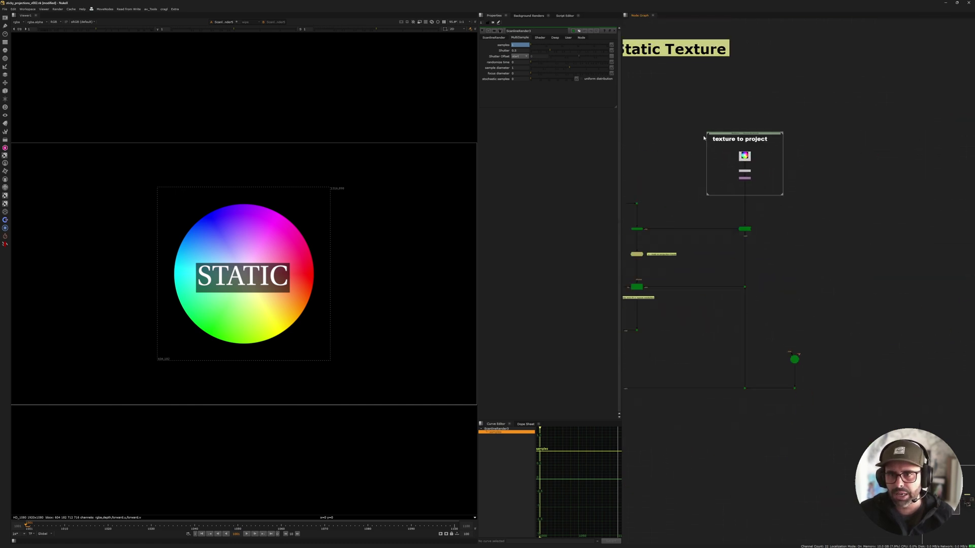
{"action": "scroll", "coordinate": [698, 114], "scroll_direction": "up", "scroll_amount": 1}
{"action": "middle_click_drag", "start_coordinate": [954, 181], "coordinate": [645, 168]}
{"action": "middle_click_drag", "start_coordinate": [962, 167], "coordinate": [744, 152]}
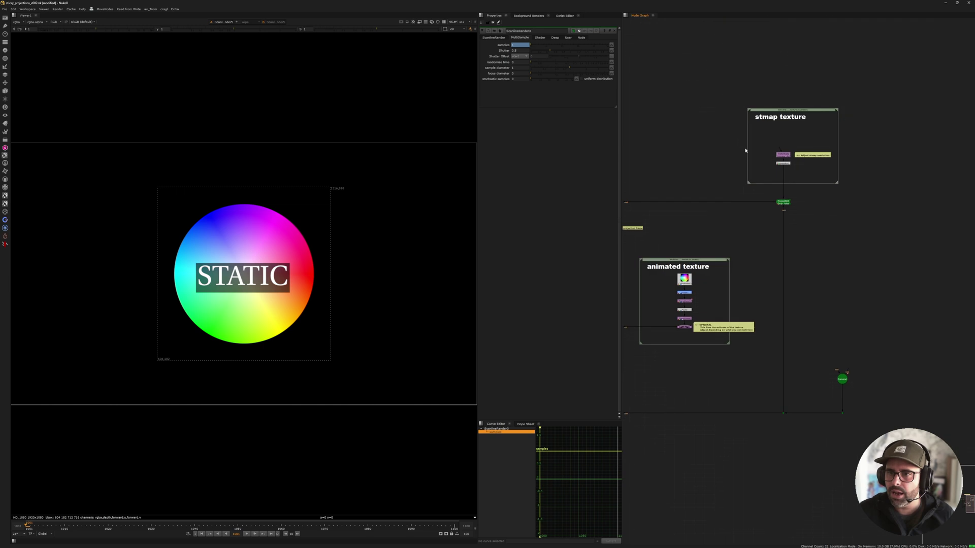
{"action": "scroll", "coordinate": [745, 147], "scroll_direction": "up", "scroll_amount": 3}
- Open the properties of Expression1 in the stmap texture group to examine its channel expressions
{"action": "left_click_drag", "start_coordinate": [712, 67], "coordinate": [933, 236]}
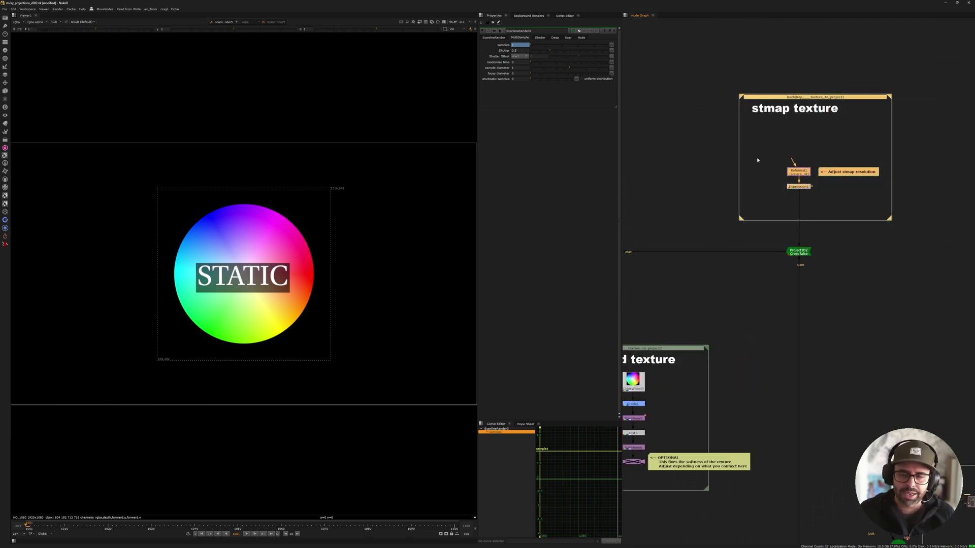
{"action": "scroll", "coordinate": [785, 171], "scroll_direction": "up", "scroll_amount": 4}
{"action": "middle_click_drag", "start_coordinate": [871, 208], "coordinate": [840, 225]}
{"action": "left_click", "coordinate": [718, 153]}
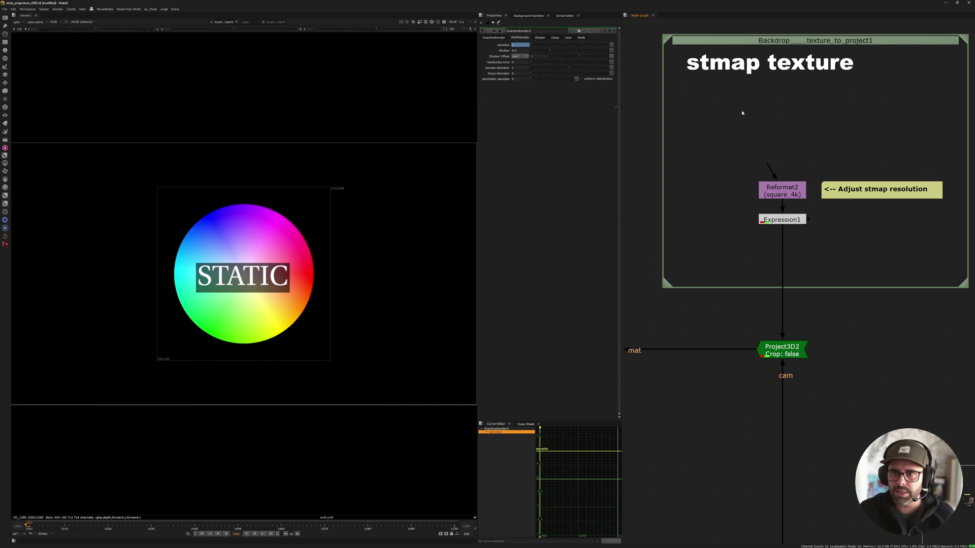
{"action": "scroll", "coordinate": [744, 111], "scroll_direction": "down", "scroll_amount": 2}
{"action": "double_click", "coordinate": [769, 190]}
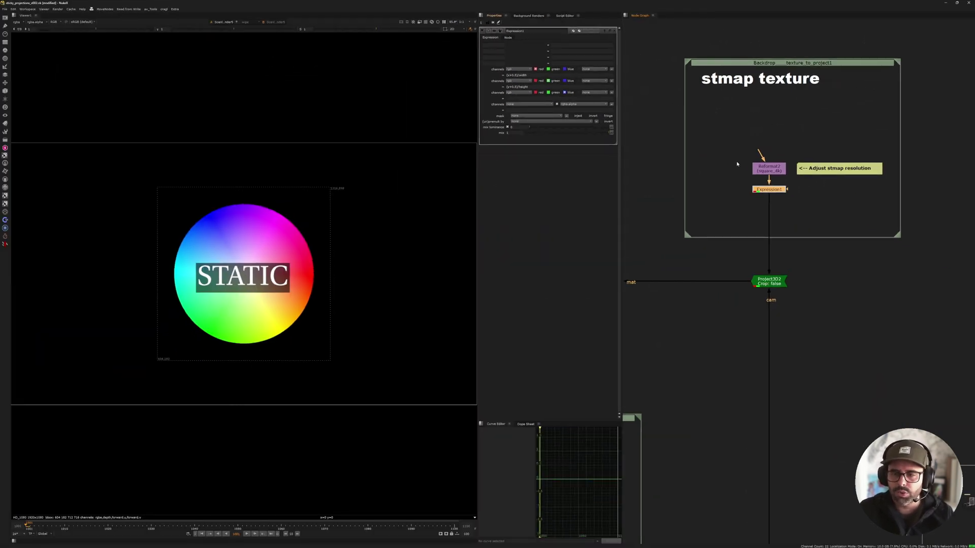
- Open Reformat2's properties to examine the stmap resolution settings
{"action": "scroll", "coordinate": [737, 164], "scroll_direction": "up", "scroll_amount": 3}
{"action": "double_click", "coordinate": [774, 169]}
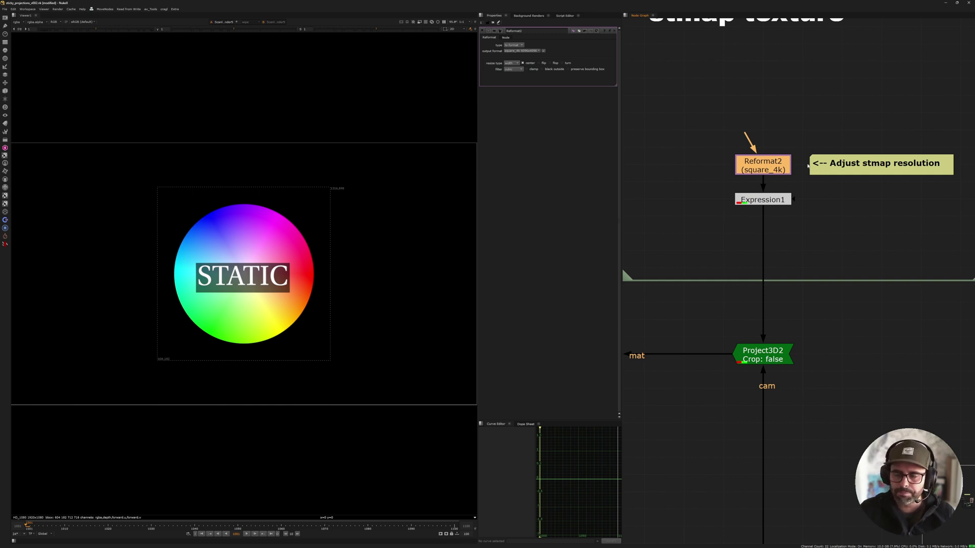
{"action": "scroll", "coordinate": [808, 166], "scroll_direction": "down", "scroll_amount": 2}
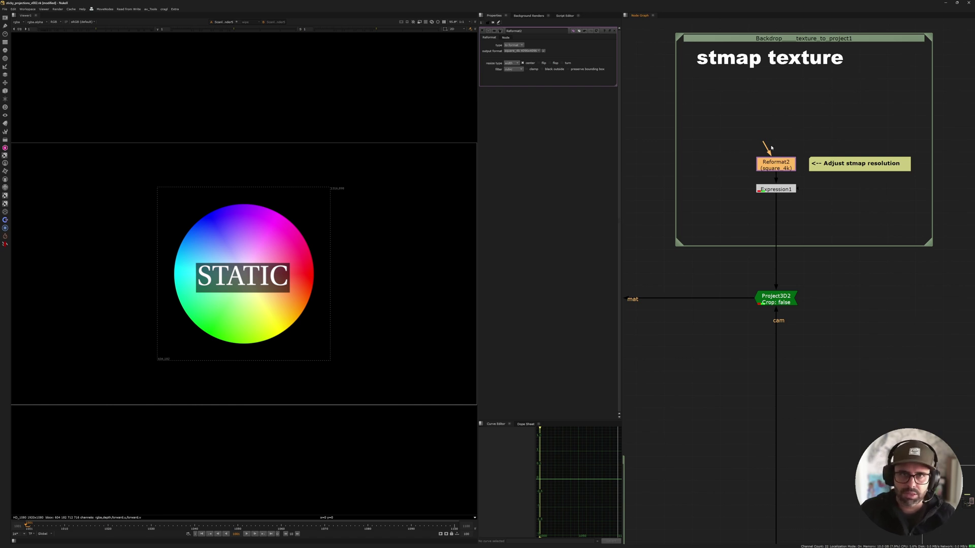
{"action": "scroll", "coordinate": [771, 147], "scroll_direction": "down", "scroll_amount": 2}
{"action": "scroll", "coordinate": [773, 159], "scroll_direction": "up", "scroll_amount": 4}
{"action": "scroll", "coordinate": [772, 160], "scroll_direction": "up", "scroll_amount": 2}
{"action": "scroll", "coordinate": [779, 164], "scroll_direction": "down", "scroll_amount": 2}
{"action": "scroll", "coordinate": [813, 117], "scroll_direction": "down", "scroll_amount": 4}
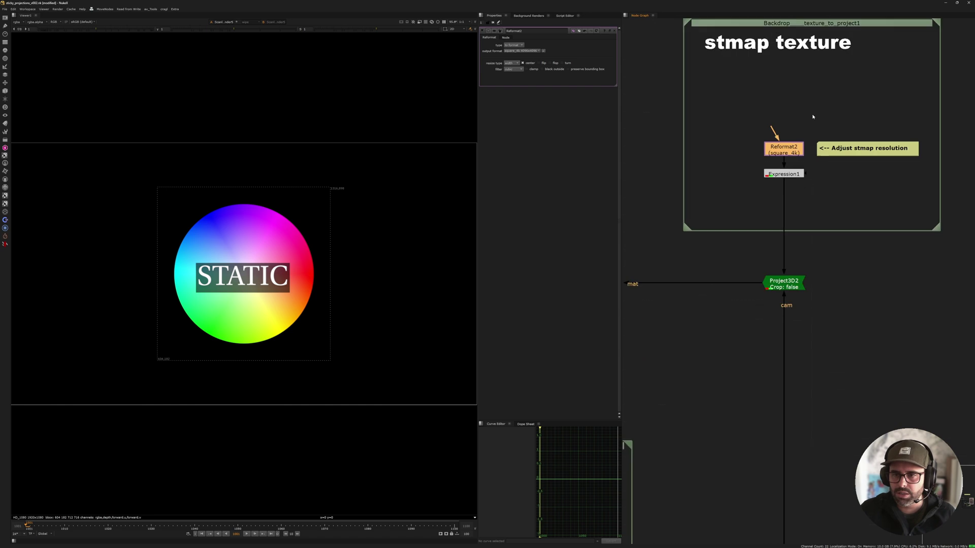
- Select Project3D2 and examine how the stmap texture group feeds into it
{"action": "left_click_drag", "start_coordinate": [742, 124], "coordinate": [759, 151]}
{"action": "middle_click_drag", "start_coordinate": [758, 154], "coordinate": [829, 153]}
{"action": "scroll", "coordinate": [859, 131], "scroll_direction": "down", "scroll_amount": 1}
{"action": "middle_click_drag", "start_coordinate": [771, 201], "coordinate": [836, 210]}
{"action": "middle_click_drag", "start_coordinate": [926, 217], "coordinate": [759, 112]}
{"action": "scroll", "coordinate": [751, 76], "scroll_direction": "down", "scroll_amount": 1}
{"action": "left_click_drag", "start_coordinate": [720, 103], "coordinate": [815, 159]}
{"action": "left_click_drag", "start_coordinate": [797, 349], "coordinate": [888, 456]}
{"action": "left_click_drag", "start_coordinate": [704, 93], "coordinate": [790, 163]}
{"action": "middle_click_drag", "start_coordinate": [730, 79], "coordinate": [779, 194]}
{"action": "scroll", "coordinate": [785, 149], "scroll_direction": "up", "scroll_amount": 5}
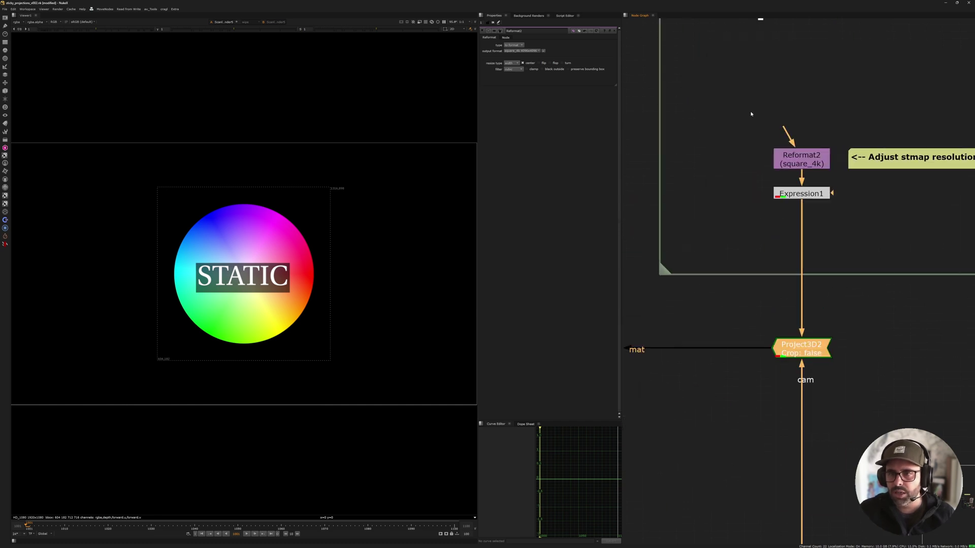
{"action": "scroll", "coordinate": [741, 107], "scroll_direction": "down", "scroll_amount": 2}
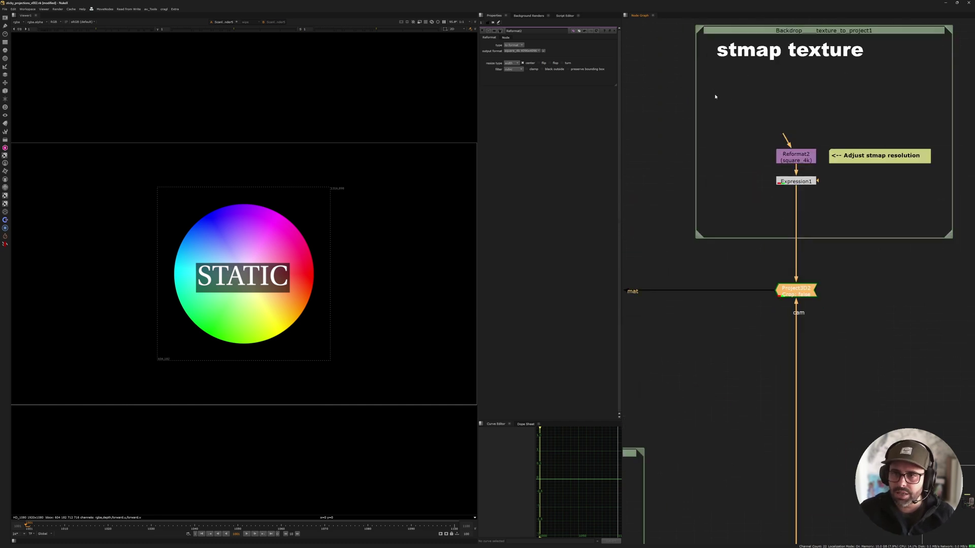
- Trace the Animated Texture network from Project3D2 to ApplyMaterial5 and its frame hold
{"action": "middle_click_drag", "start_coordinate": [755, 267], "coordinate": [749, 238]}
{"action": "middle_click_drag", "start_coordinate": [710, 270], "coordinate": [937, 267]}
{"action": "middle_click_drag", "start_coordinate": [707, 259], "coordinate": [879, 230]}
{"action": "scroll", "coordinate": [861, 259], "scroll_direction": "down", "scroll_amount": 2}
{"action": "middle_click_drag", "start_coordinate": [679, 270], "coordinate": [780, 239]}
{"action": "scroll", "coordinate": [740, 209], "scroll_direction": "up", "scroll_amount": 2}
{"action": "middle_click_drag", "start_coordinate": [684, 165], "coordinate": [770, 207]}
{"action": "scroll", "coordinate": [769, 207], "scroll_direction": "down", "scroll_amount": 2}
{"action": "middle_click_drag", "start_coordinate": [708, 154], "coordinate": [667, 221]}
{"action": "middle_click_drag", "start_coordinate": [786, 235], "coordinate": [566, 202]}
{"action": "middle_click_drag", "start_coordinate": [736, 154], "coordinate": [875, 169]}
{"action": "middle_click_drag", "start_coordinate": [675, 235], "coordinate": [797, 237]}
{"action": "scroll", "coordinate": [797, 236], "scroll_direction": "up", "scroll_amount": 2}
- Display the output of FrameHold2 in the viewer to check the stmap projected on the held geometry
{"action": "left_click_drag", "start_coordinate": [797, 236], "coordinate": [852, 309]}
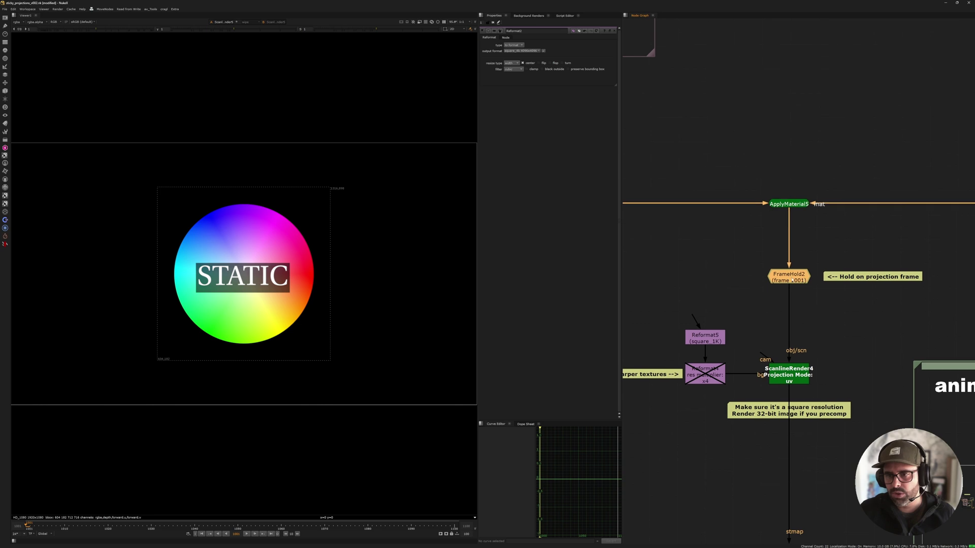
{"action": "scroll", "coordinate": [854, 303], "scroll_direction": "up", "scroll_amount": 3}
{"action": "key", "text": "1"}
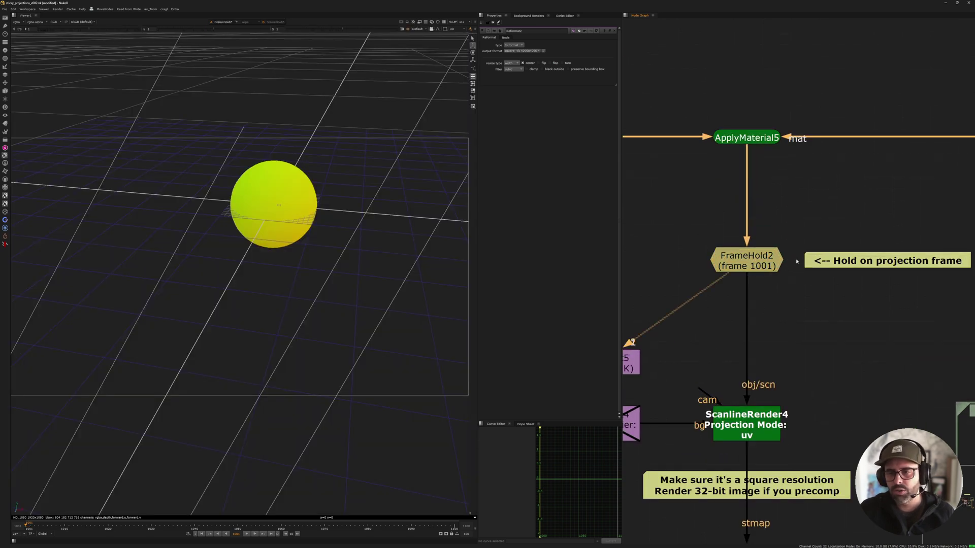
{"action": "scroll", "coordinate": [796, 261], "scroll_direction": "down", "scroll_amount": 5}
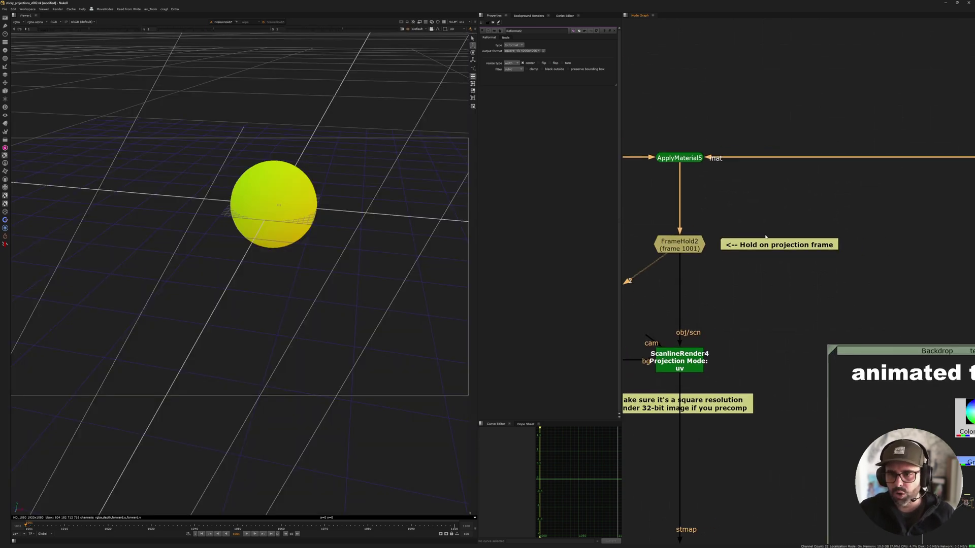
{"action": "middle_click_drag", "start_coordinate": [791, 191], "coordinate": [777, 228]}
{"action": "middle_click_drag", "start_coordinate": [901, 145], "coordinate": [814, 123]}
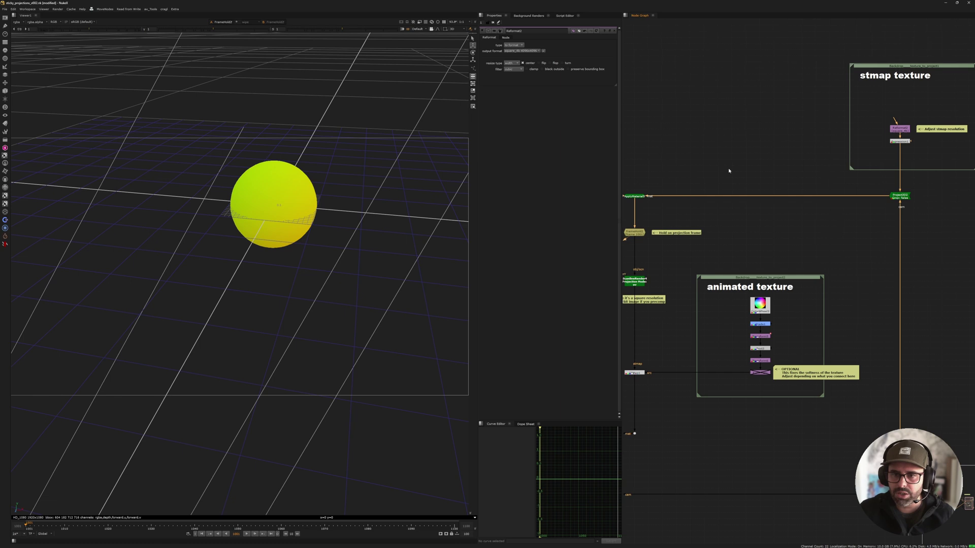
- Trace the projected stmap from the stmap texture group through ApplyMaterial5 and select FrameHold2
{"action": "middle_click_drag", "start_coordinate": [729, 169], "coordinate": [811, 180]}
{"action": "scroll", "coordinate": [706, 234], "scroll_direction": "up", "scroll_amount": 3}
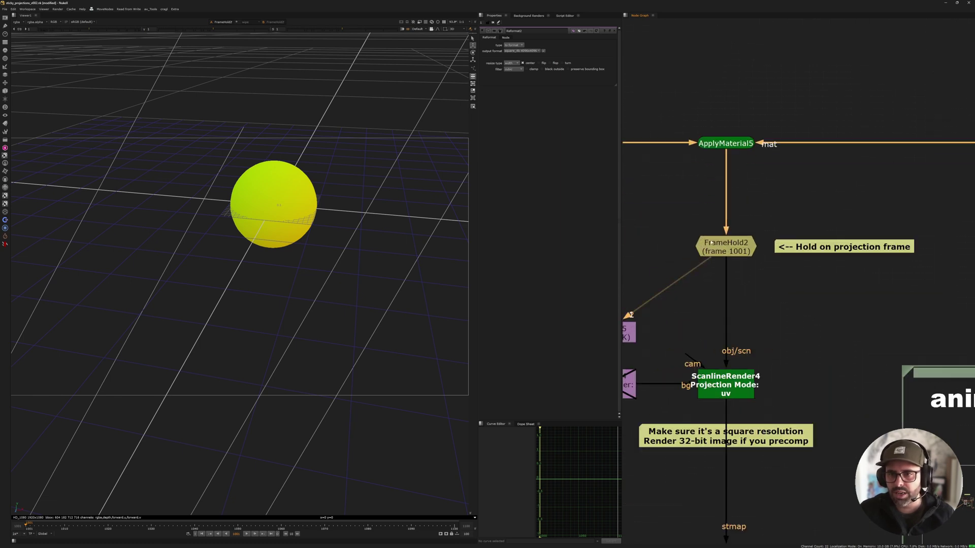
{"action": "scroll", "coordinate": [718, 122], "scroll_direction": "down", "scroll_amount": 5}
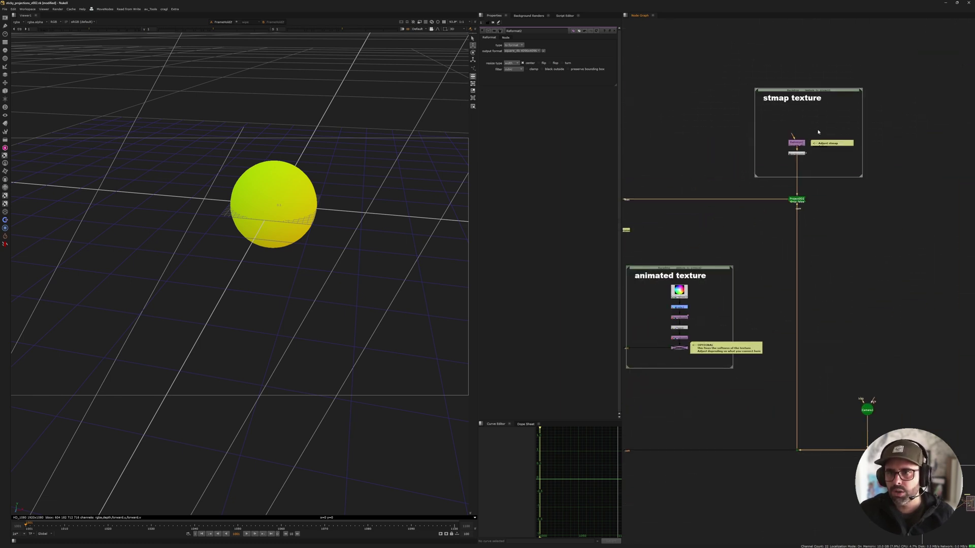
{"action": "middle_click_drag", "start_coordinate": [772, 132], "coordinate": [783, 80]}
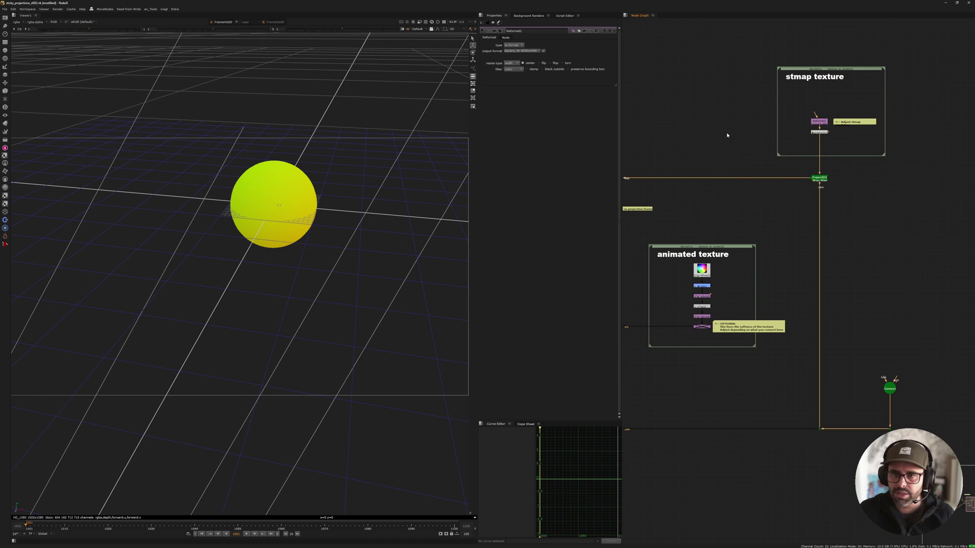
{"action": "middle_click_drag", "start_coordinate": [727, 135], "coordinate": [803, 136]}
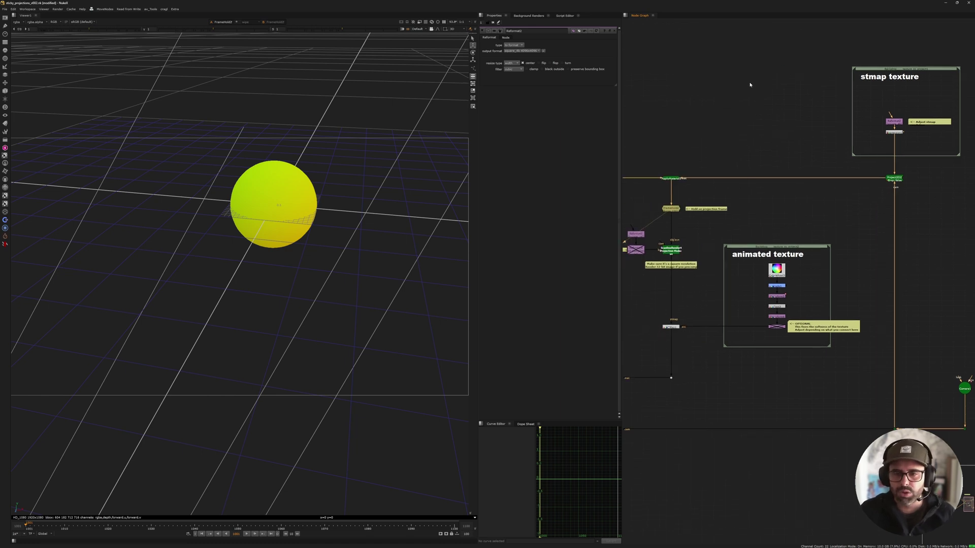
{"action": "scroll", "coordinate": [697, 197], "scroll_direction": "up", "scroll_amount": 3}
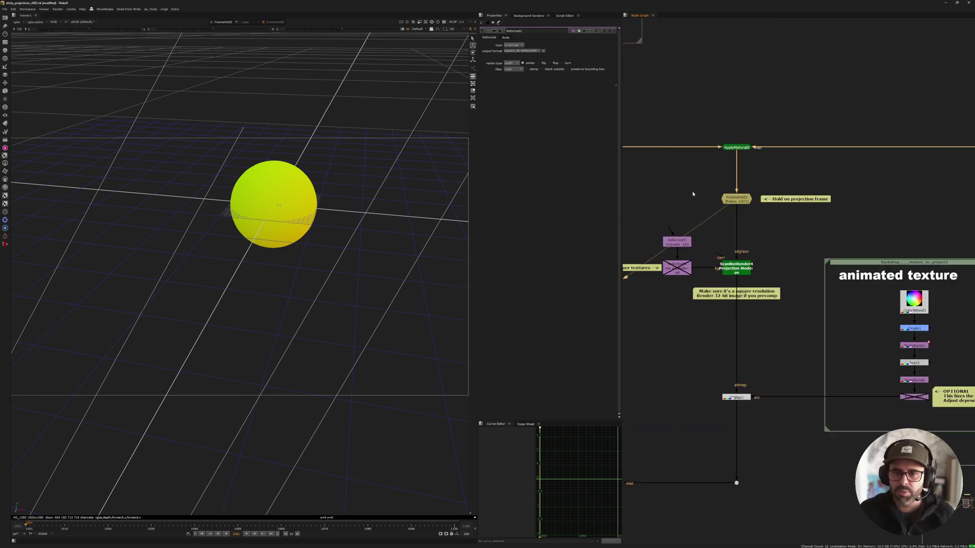
{"action": "middle_click_drag", "start_coordinate": [726, 199], "coordinate": [716, 169]}
{"action": "left_click", "coordinate": [717, 169]}
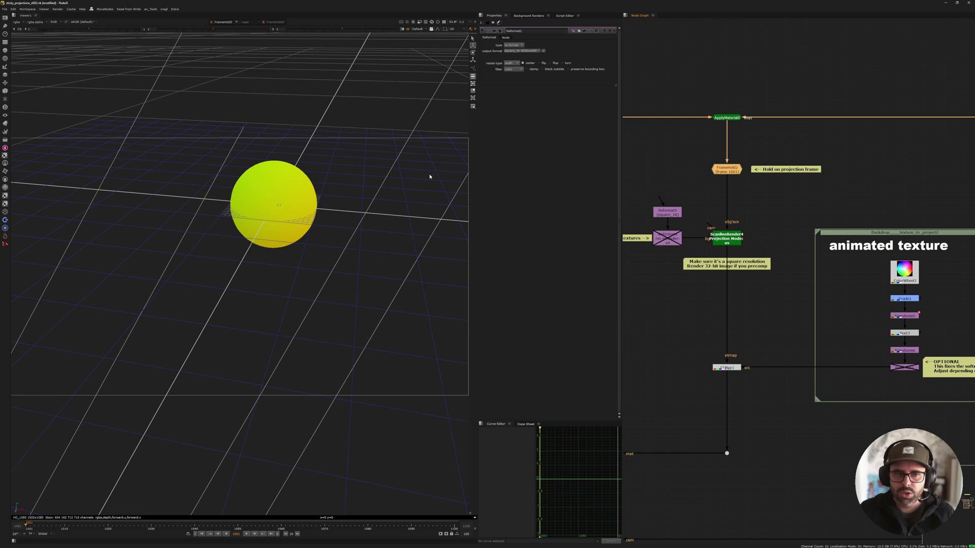
- Select ScanlineRender4 below FrameHold2 and display its output in the viewer
{"action": "scroll", "coordinate": [710, 170], "scroll_direction": "up", "scroll_amount": 2}
{"action": "scroll", "coordinate": [789, 146], "scroll_direction": "down", "scroll_amount": 3}
{"action": "middle_click_drag", "start_coordinate": [893, 150], "coordinate": [901, 184]}
{"action": "scroll", "coordinate": [761, 220], "scroll_direction": "up", "scroll_amount": 3}
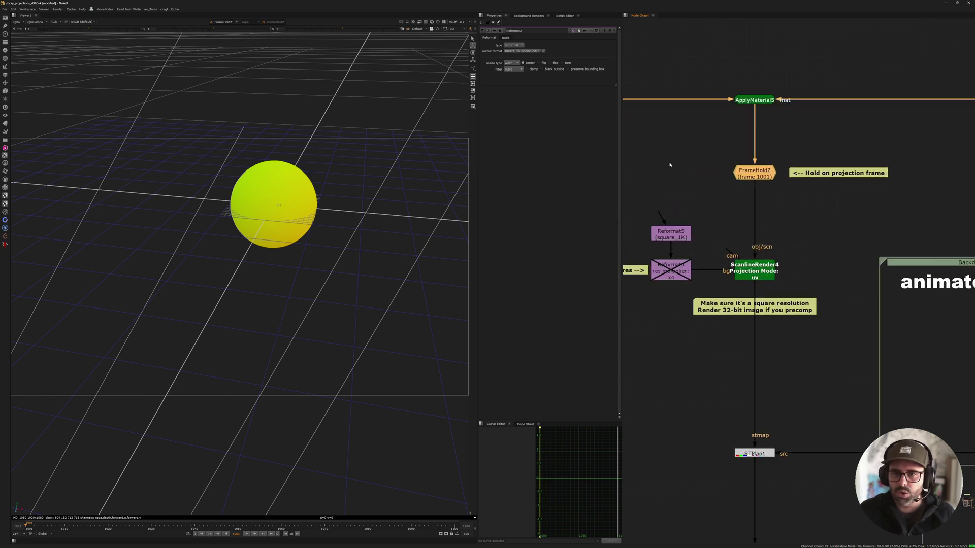
{"action": "middle_click_drag", "start_coordinate": [726, 236], "coordinate": [734, 210]}
{"action": "left_click_drag", "start_coordinate": [723, 207], "coordinate": [810, 271]}
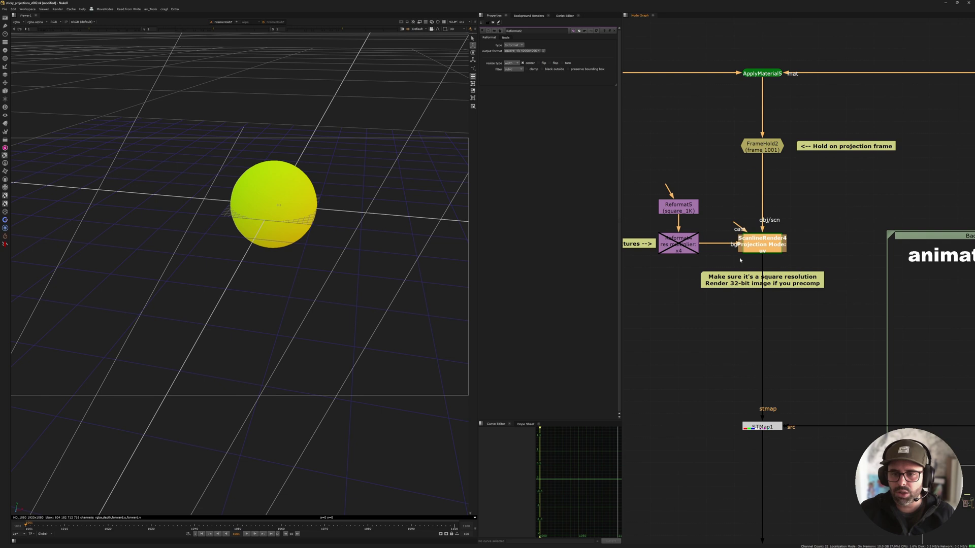
{"action": "scroll", "coordinate": [751, 252], "scroll_direction": "up", "scroll_amount": 2}
{"action": "key", "text": "1"}
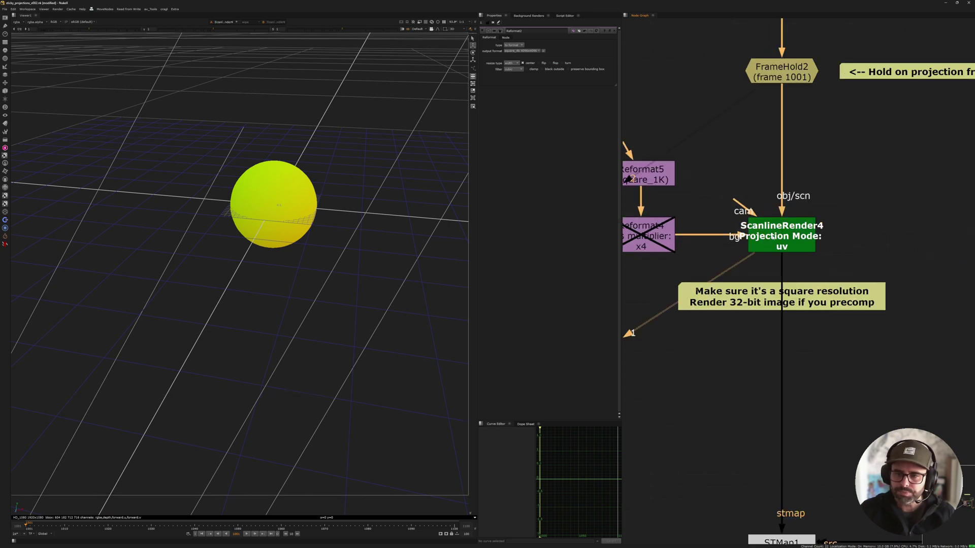
- Open ScanlineRender4's main settings to check the uv projection mode and view its render in 2D
{"action": "double_click", "coordinate": [773, 237]}
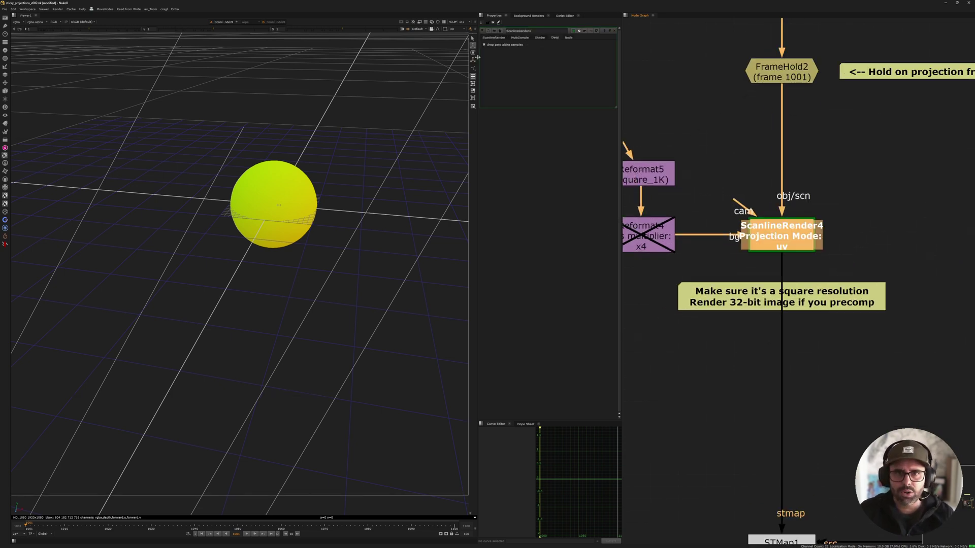
{"action": "left_click", "coordinate": [492, 38]}
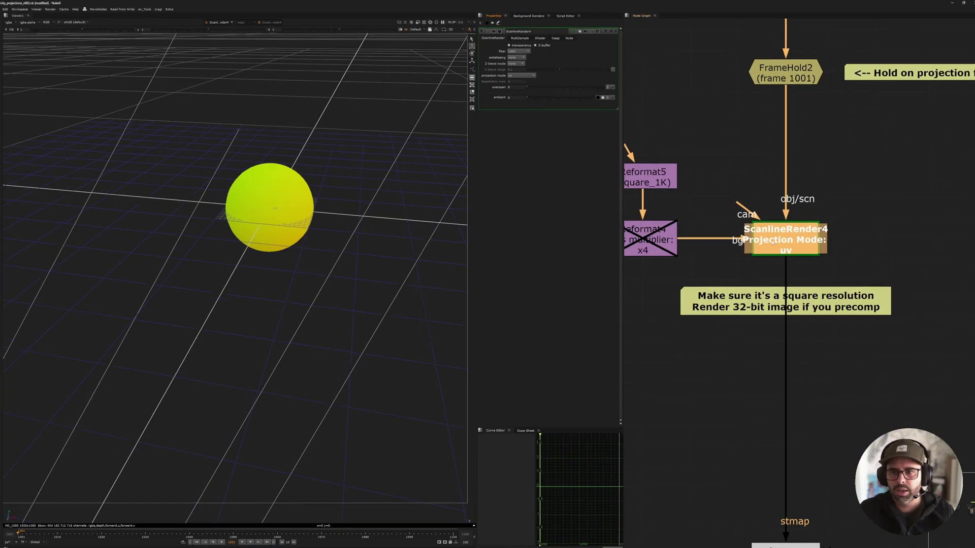
{"action": "key", "text": "Tab"}
{"action": "scroll", "coordinate": [310, 218], "scroll_direction": "down", "scroll_amount": 3}
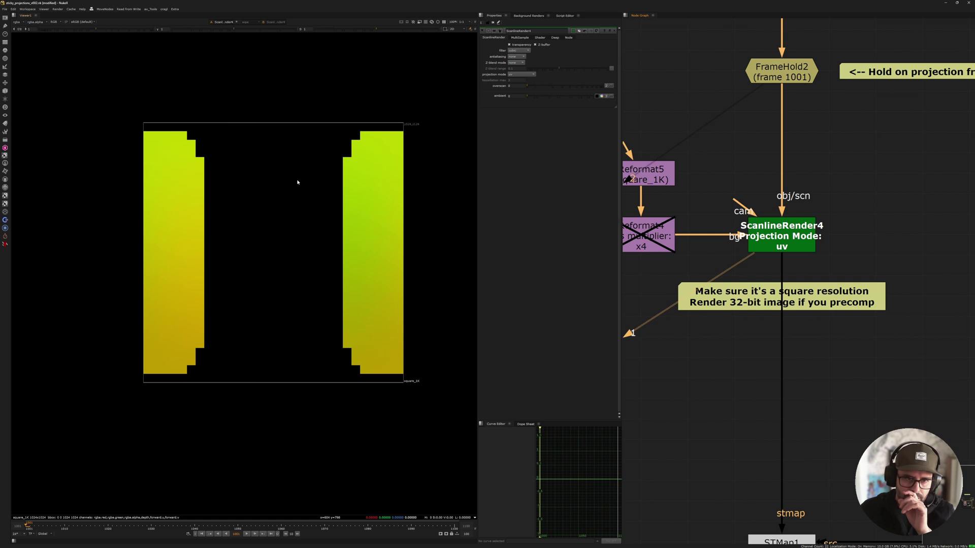
- Examine Reformat5, Reformat4 and the note about square resolution and 32-bit precomps around ScanlineRender4
{"action": "middle_click_drag", "start_coordinate": [664, 211], "coordinate": [712, 217]}
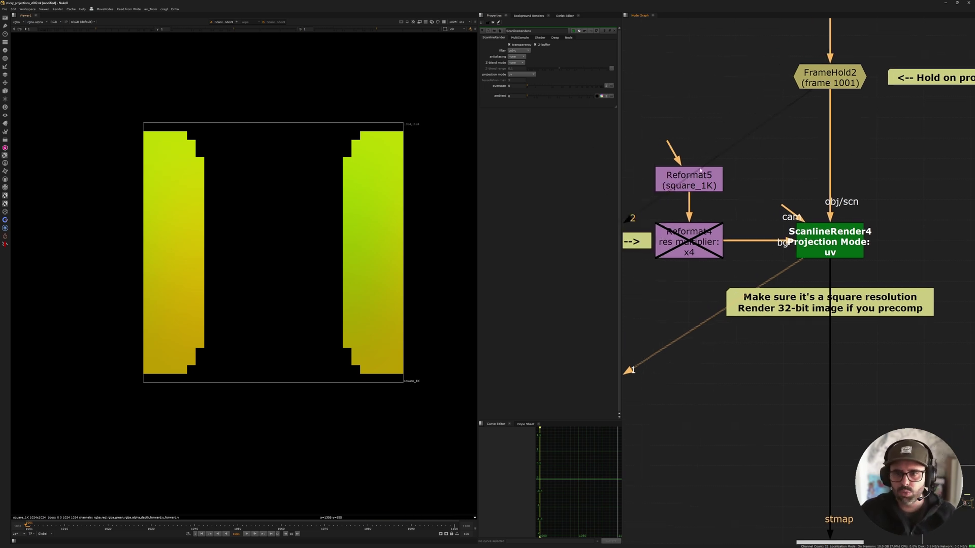
{"action": "middle_click_drag", "start_coordinate": [698, 207], "coordinate": [693, 162]}
{"action": "middle_click_drag", "start_coordinate": [762, 179], "coordinate": [742, 120]}
{"action": "left_click", "coordinate": [715, 217]}
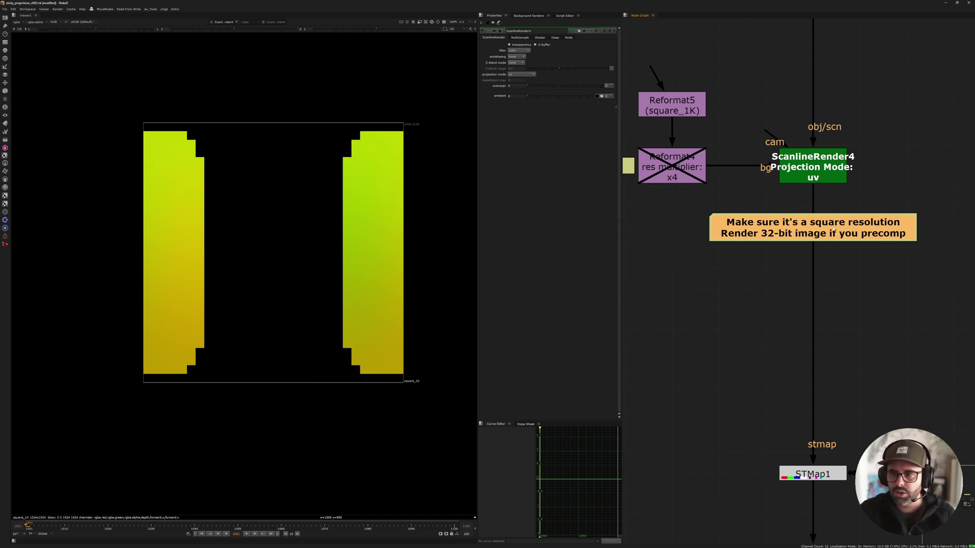
{"action": "middle_click_drag", "start_coordinate": [647, 146], "coordinate": [761, 189]}
{"action": "middle_click_drag", "start_coordinate": [833, 195], "coordinate": [691, 165]}
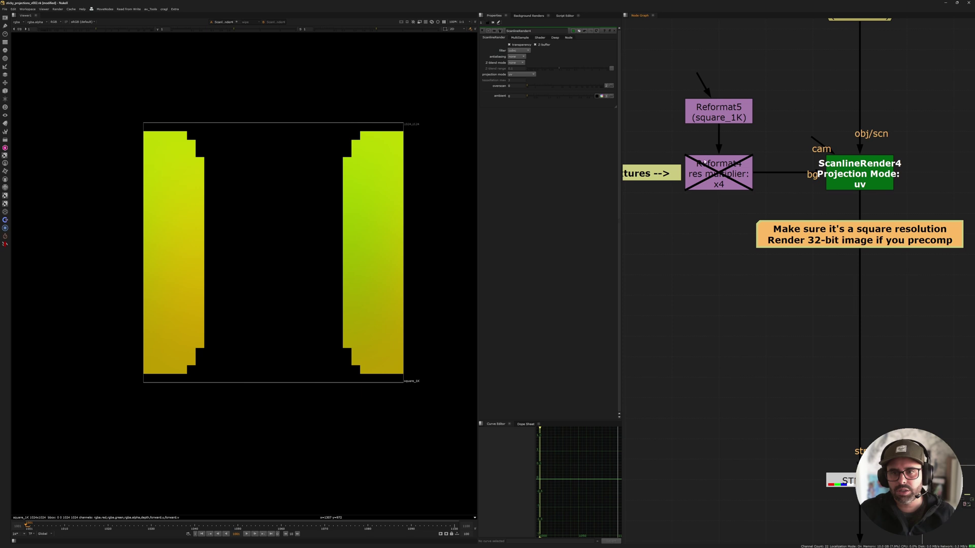
{"action": "scroll", "coordinate": [843, 181], "scroll_direction": "down", "scroll_amount": 2}
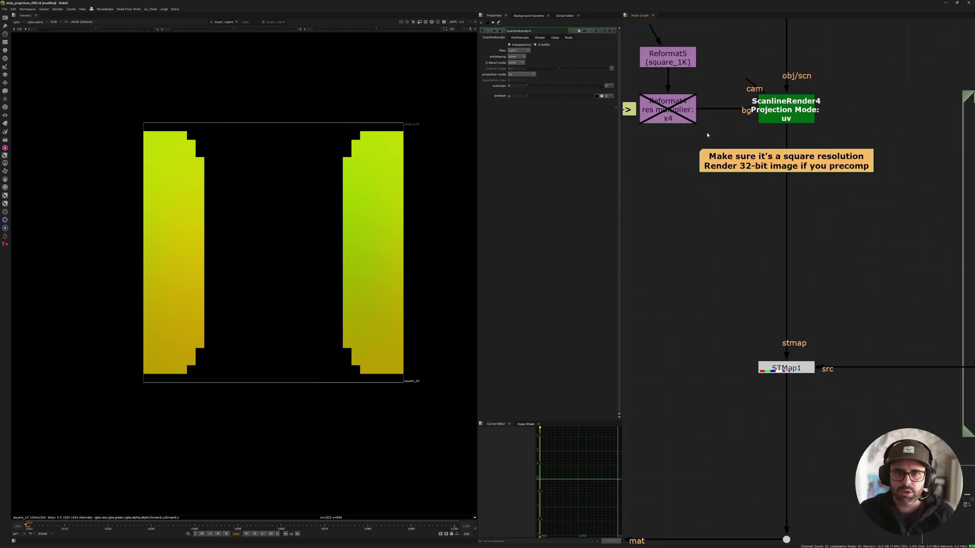
- Compare the stmap on the 3D geometry with ScanlineRender4's unwrapped 2D render
{"action": "scroll", "coordinate": [820, 208], "scroll_direction": "down", "scroll_amount": 3}
{"action": "middle_click_drag", "start_coordinate": [828, 203], "coordinate": [765, 258]}
{"action": "middle_click_drag", "start_coordinate": [689, 193], "coordinate": [737, 219]}
{"action": "middle_click_drag", "start_coordinate": [812, 139], "coordinate": [783, 106]}
{"action": "left_click", "coordinate": [627, 251]}
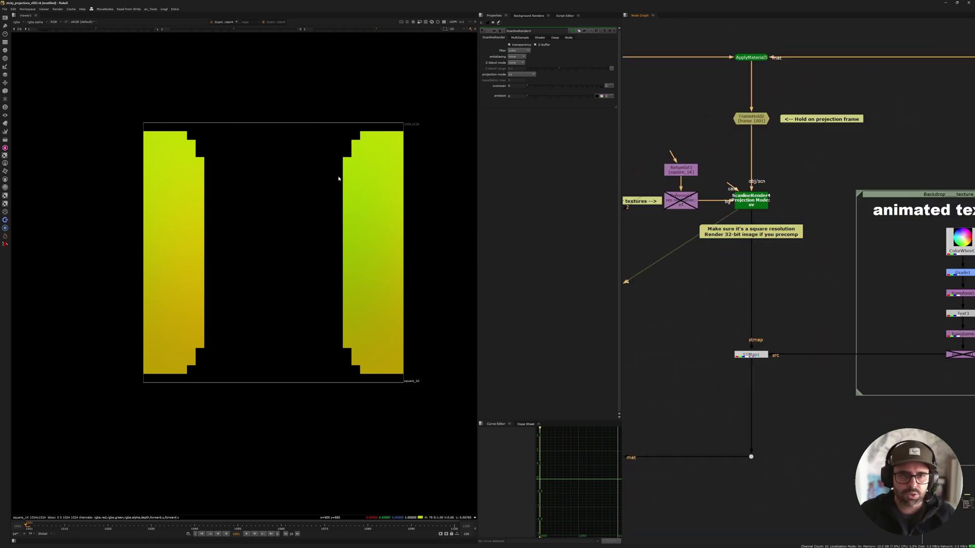
{"action": "key", "text": "Tab"}
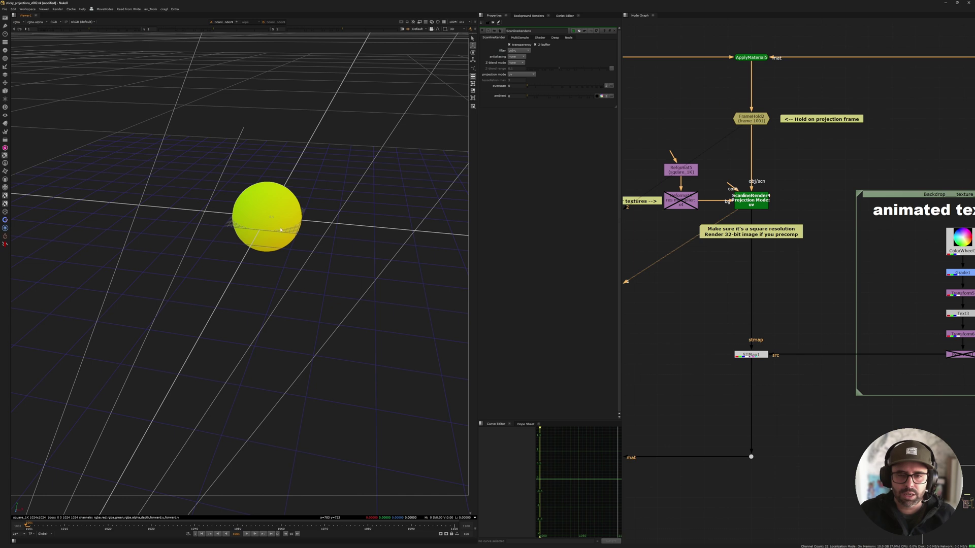
{"action": "key", "text": "Tab"}
- Display Transform5 from the animated texture group in the viewer and play its animation
{"action": "middle_click_drag", "start_coordinate": [964, 264], "coordinate": [822, 193]}
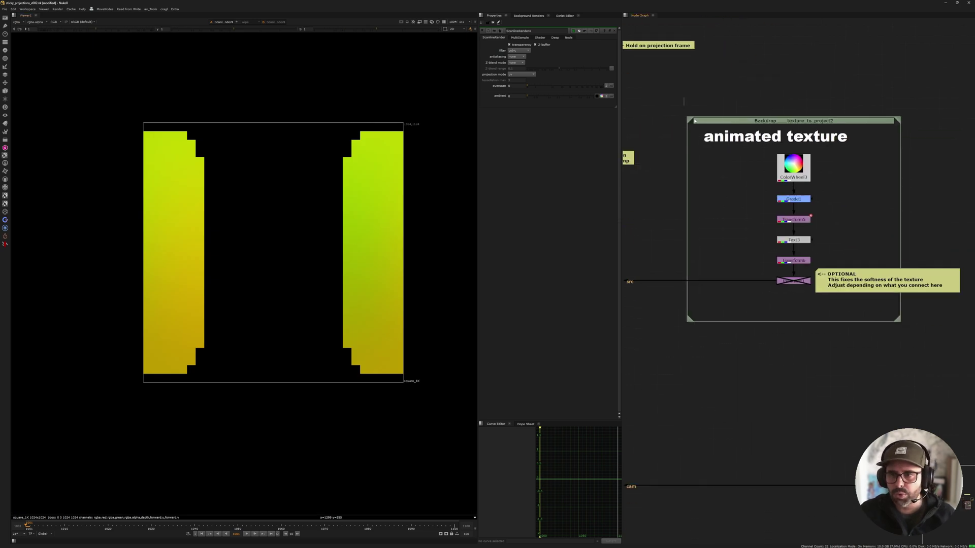
{"action": "left_click", "coordinate": [691, 121]}
{"action": "scroll", "coordinate": [684, 123], "scroll_direction": "up", "scroll_amount": 3}
{"action": "left_click", "coordinate": [855, 262]}
{"action": "key", "text": "1"}
{"action": "left_click", "coordinate": [246, 534]}
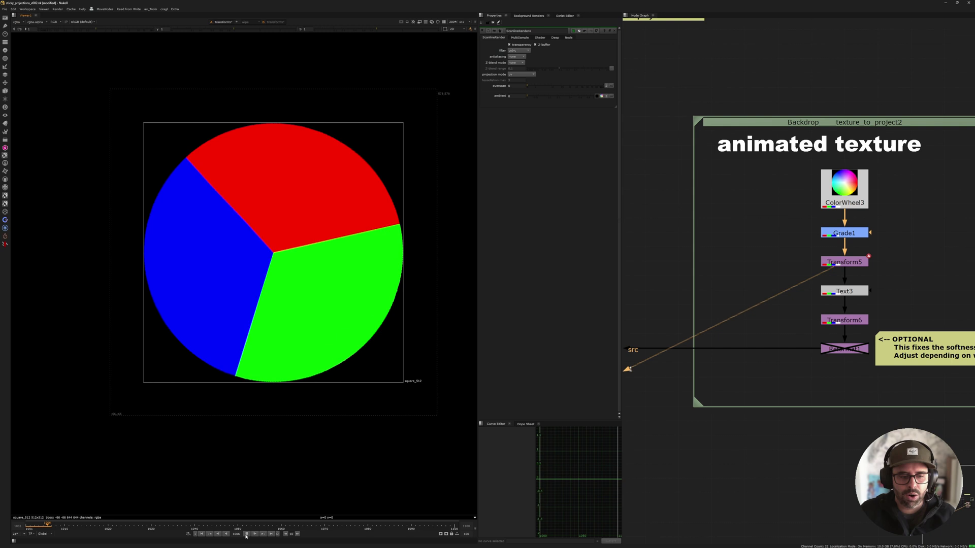
- Display STMap1's output in the viewer and open its properties to examine the UV channels
{"action": "middle_click_drag", "start_coordinate": [774, 260], "coordinate": [939, 220]}
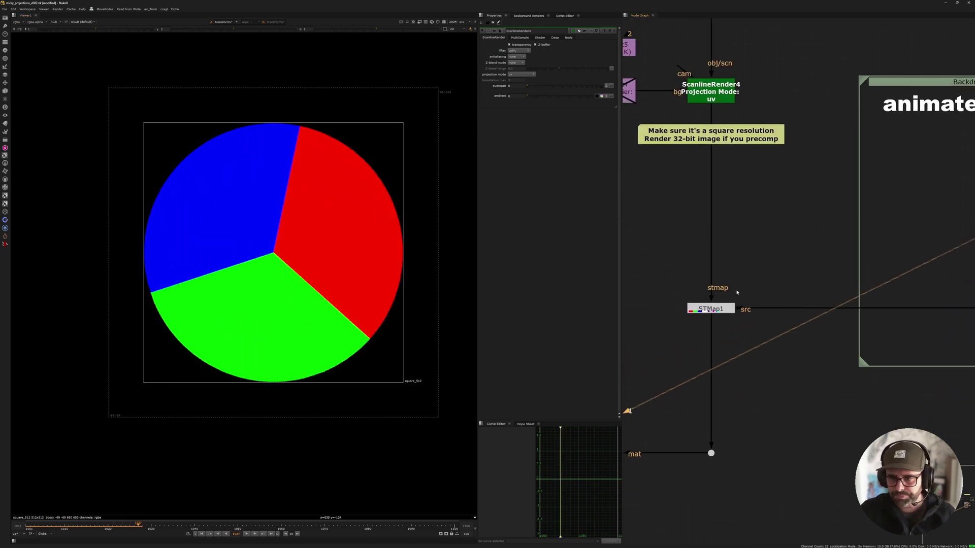
{"action": "left_click", "coordinate": [702, 309]}
{"action": "key", "text": "1"}
{"action": "left_click", "coordinate": [757, 332]}
{"action": "middle_click_drag", "start_coordinate": [705, 257], "coordinate": [739, 266]}
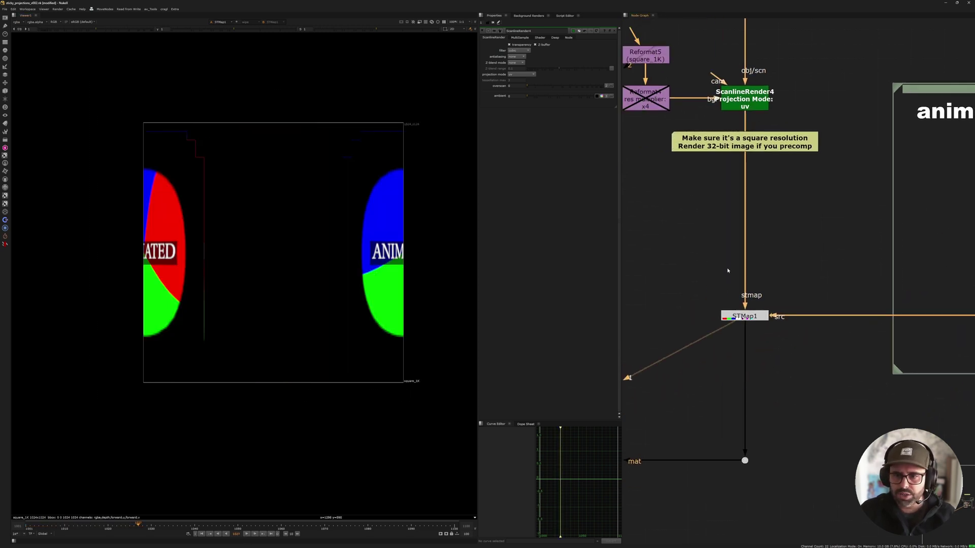
{"action": "scroll", "coordinate": [731, 279], "scroll_direction": "up", "scroll_amount": 3}
{"action": "double_click", "coordinate": [749, 333]}
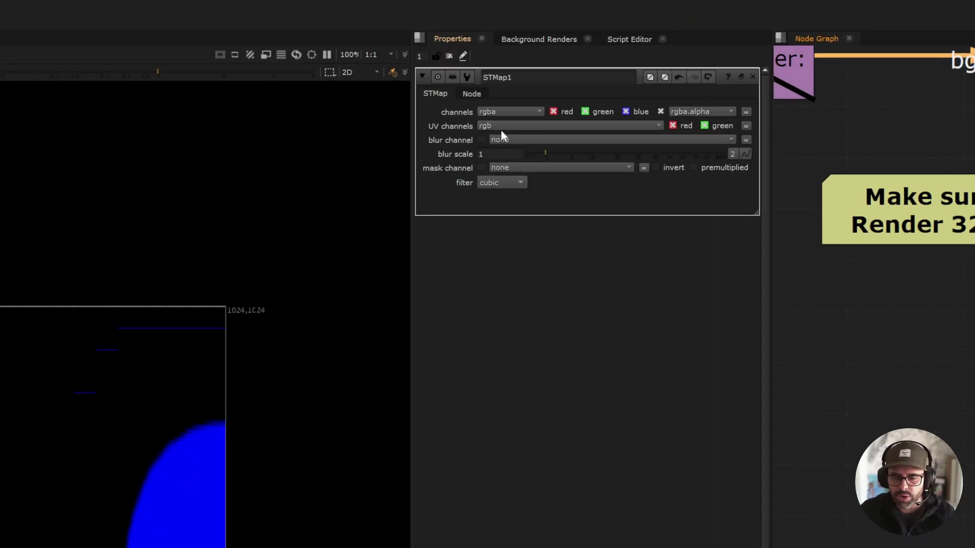
- Compare ScanlineRender4's UV render with the output of STMap1 in the viewer
{"action": "middle_click_drag", "start_coordinate": [746, 132], "coordinate": [753, 150]}
{"action": "left_click", "coordinate": [754, 43]}
{"action": "key", "text": "1"}
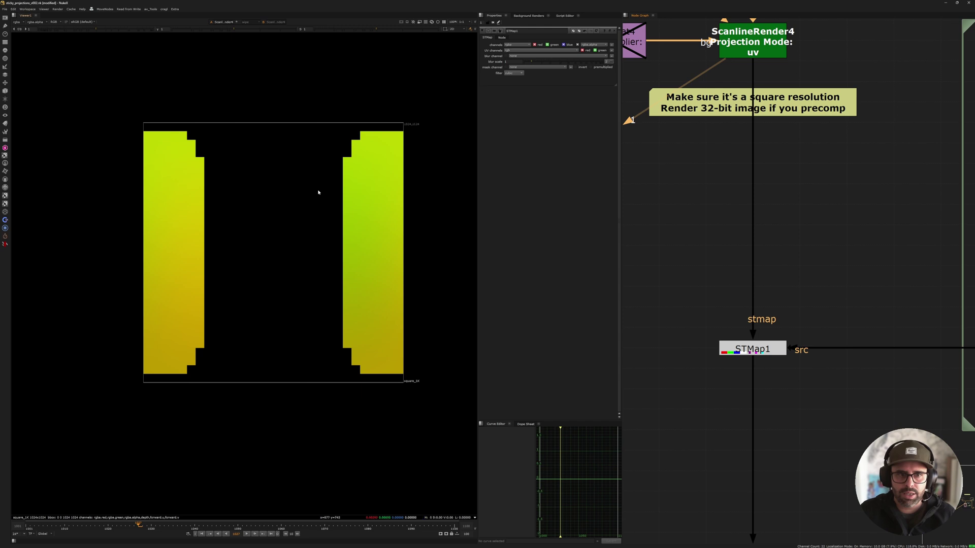
{"action": "middle_click_drag", "start_coordinate": [703, 327], "coordinate": [674, 298]}
{"action": "left_click_drag", "start_coordinate": [671, 290], "coordinate": [790, 365]}
{"action": "key", "text": "1"}
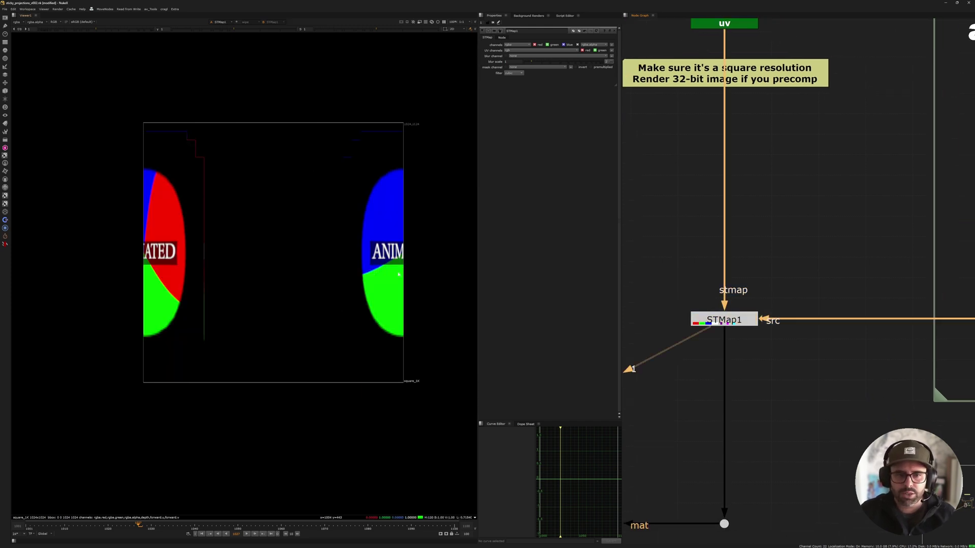
- Examine the edges and lettering of the warped texture in STMap1's output up close
{"action": "scroll", "coordinate": [790, 266], "scroll_direction": "down", "scroll_amount": 2}
{"action": "middle_click_drag", "start_coordinate": [790, 265], "coordinate": [838, 251]}
{"action": "scroll", "coordinate": [150, 139], "scroll_direction": "up", "scroll_amount": 3}
{"action": "scroll", "coordinate": [161, 145], "scroll_direction": "up", "scroll_amount": 2}
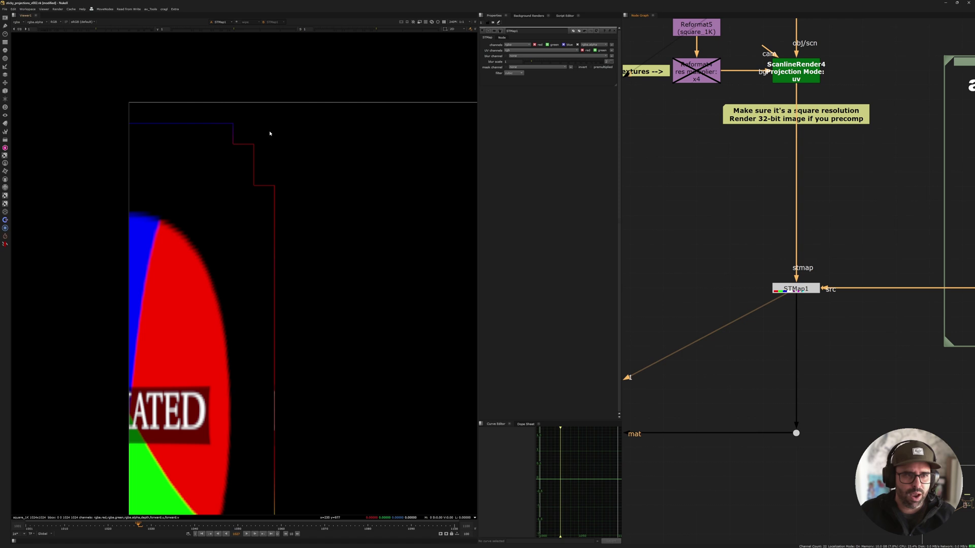
{"action": "scroll", "coordinate": [272, 337], "scroll_direction": "down", "scroll_amount": 3}
{"action": "middle_click_drag", "start_coordinate": [279, 349], "coordinate": [173, 373]}
{"action": "middle_click_drag", "start_coordinate": [173, 254], "coordinate": [175, 153]}
{"action": "scroll", "coordinate": [213, 228], "scroll_direction": "up", "scroll_amount": 2}
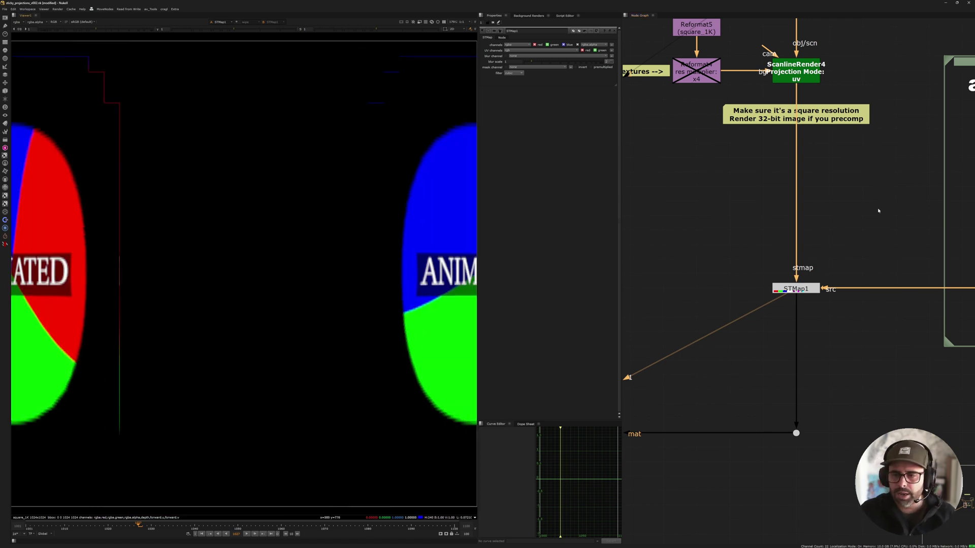
- Look across the wider node network and display another node's output for comparison
{"action": "middle_click_drag", "start_coordinate": [879, 213], "coordinate": [775, 231]}
{"action": "scroll", "coordinate": [775, 231], "scroll_direction": "down", "scroll_amount": 1}
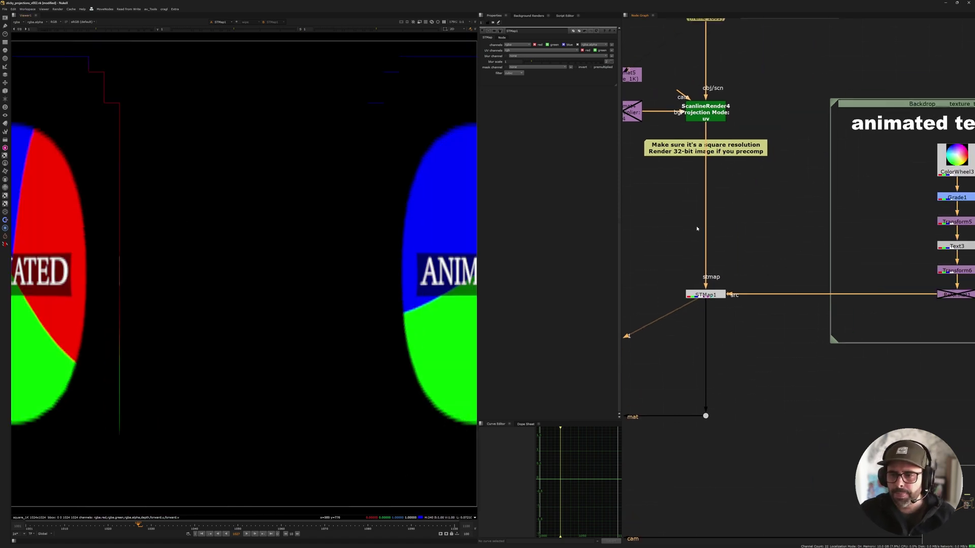
{"action": "scroll", "coordinate": [719, 295], "scroll_direction": "down", "scroll_amount": 12}
{"action": "middle_click_drag", "start_coordinate": [643, 292], "coordinate": [723, 285]}
{"action": "scroll", "coordinate": [697, 281], "scroll_direction": "up", "scroll_amount": 10}
{"action": "scroll", "coordinate": [696, 286], "scroll_direction": "up", "scroll_amount": 5}
{"action": "left_click", "coordinate": [700, 286]}
{"action": "key", "text": "1"}
{"action": "scroll", "coordinate": [347, 265], "scroll_direction": "down", "scroll_amount": 4}
{"action": "scroll", "coordinate": [828, 249], "scroll_direction": "down", "scroll_amount": 4}
- Return to STMap1 beside the animated texture group and display its output again
{"action": "middle_click_drag", "start_coordinate": [829, 250], "coordinate": [500, 280]}
{"action": "middle_click_drag", "start_coordinate": [917, 281], "coordinate": [637, 205]}
{"action": "scroll", "coordinate": [640, 210], "scroll_direction": "up", "scroll_amount": 3}
{"action": "middle_click_drag", "start_coordinate": [655, 254], "coordinate": [688, 262]}
{"action": "left_click", "coordinate": [696, 270]}
{"action": "key", "text": "1"}
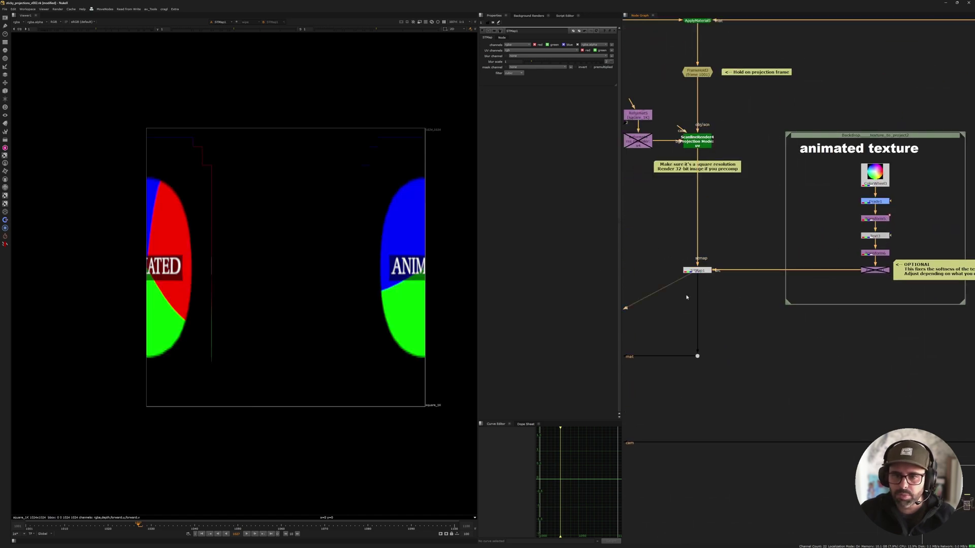
- Trace STMap1's output to the material input of ApplyMaterial4 and examine the surrounding network
{"action": "middle_click_drag", "start_coordinate": [725, 294], "coordinate": [761, 283]}
{"action": "mouse_move", "coordinate": [645, 250]}
{"action": "middle_mouse_down"}
{"action": "mouse_move", "coordinate": [734, 216]}
{"action": "mouse_move", "coordinate": [838, 226]}
{"action": "middle_mouse_up"}
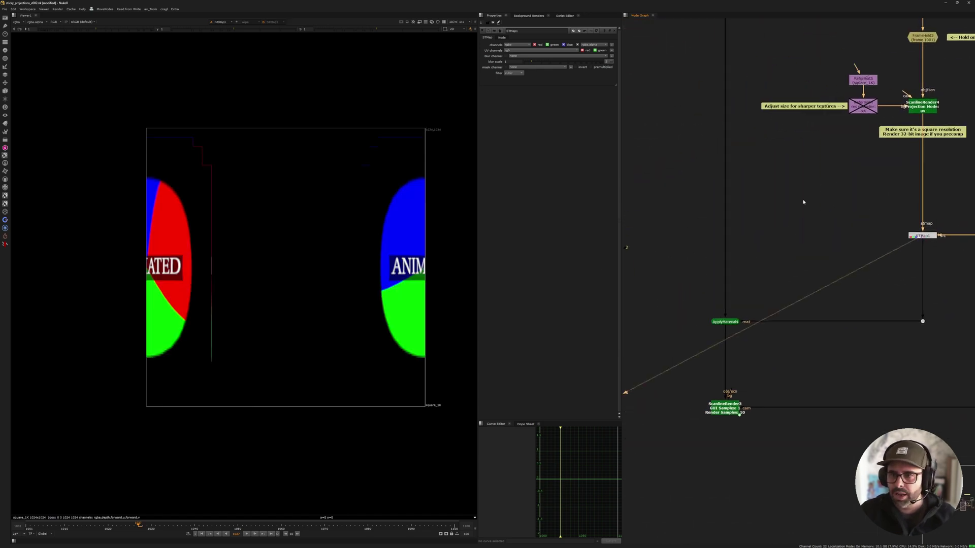
{"action": "middle_click_drag", "start_coordinate": [821, 193], "coordinate": [733, 194]}
{"action": "left_click_drag", "start_coordinate": [767, 203], "coordinate": [845, 251]}
{"action": "left_click_drag", "start_coordinate": [809, 208], "coordinate": [848, 251]}
{"action": "left_click_drag", "start_coordinate": [811, 219], "coordinate": [902, 285]}
{"action": "middle_click_drag", "start_coordinate": [725, 316], "coordinate": [810, 285]}
{"action": "scroll", "coordinate": [738, 289], "scroll_direction": "up", "scroll_amount": 2}
{"action": "scroll", "coordinate": [712, 305], "scroll_direction": "up", "scroll_amount": 2}
{"action": "left_click", "coordinate": [685, 280]}
{"action": "scroll", "coordinate": [741, 284], "scroll_direction": "down", "scroll_amount": 8}
{"action": "scroll", "coordinate": [726, 159], "scroll_direction": "up", "scroll_amount": 5}
- Display ApplyMaterial4's output in the 3D view to check the animated texture on the geometry
{"action": "left_click_drag", "start_coordinate": [725, 151], "coordinate": [788, 192]}
{"action": "middle_click_drag", "start_coordinate": [757, 442], "coordinate": [746, 303]}
{"action": "scroll", "coordinate": [746, 303], "scroll_direction": "up", "scroll_amount": 5}
{"action": "left_click_drag", "start_coordinate": [700, 316], "coordinate": [768, 361]}
{"action": "middle_click_drag", "start_coordinate": [812, 350], "coordinate": [921, 297]}
{"action": "left_click_drag", "start_coordinate": [807, 261], "coordinate": [933, 329]}
{"action": "key", "text": "1"}
{"action": "middle_click_drag", "start_coordinate": [883, 297], "coordinate": [774, 287]}
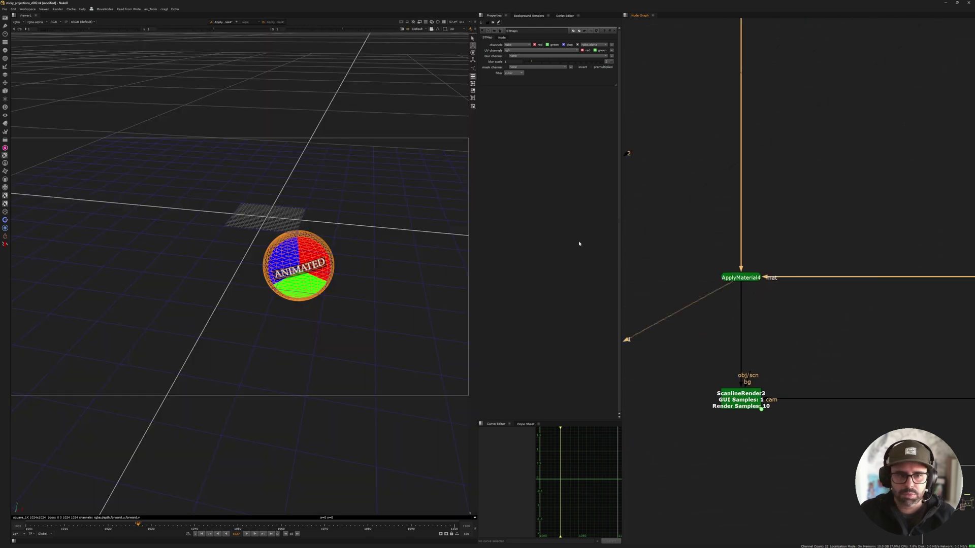
{"action": "left_click", "coordinate": [824, 235]}
- Display ScanlineRender3's render in 2D fitted to the viewer, play the sequence and return to frame 1001
{"action": "key", "text": "Tab"}
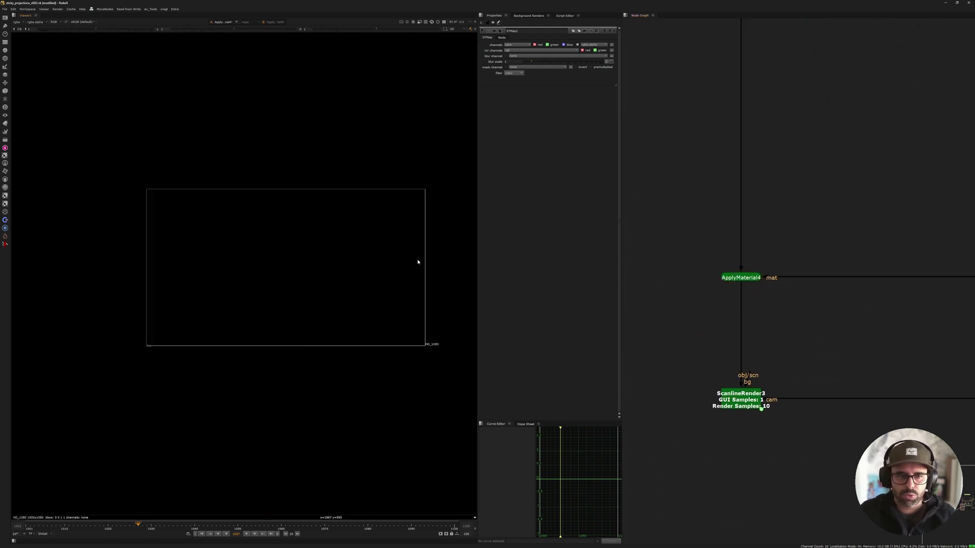
{"action": "left_click_drag", "start_coordinate": [647, 365], "coordinate": [836, 453]}
{"action": "key", "text": "1"}
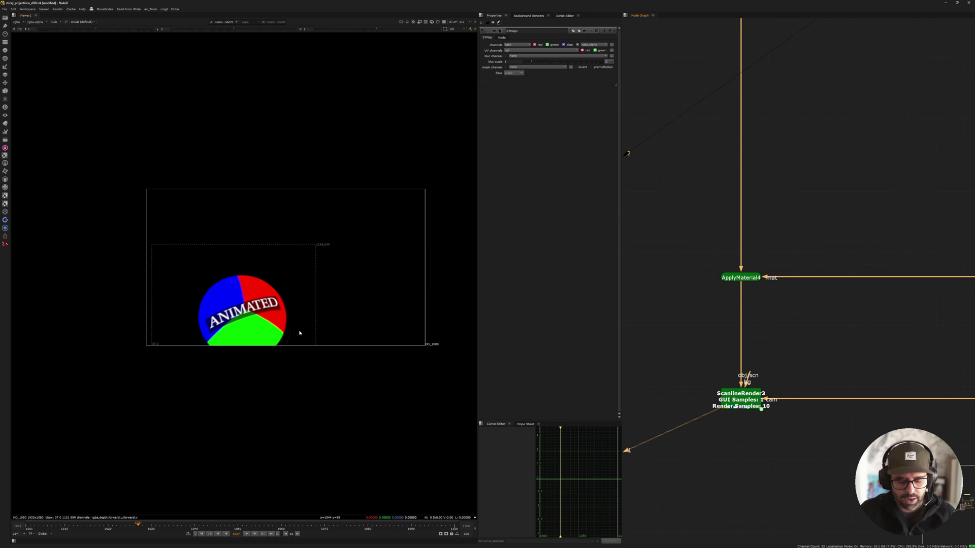
{"action": "key", "text": "f"}
{"action": "key", "text": "l"}
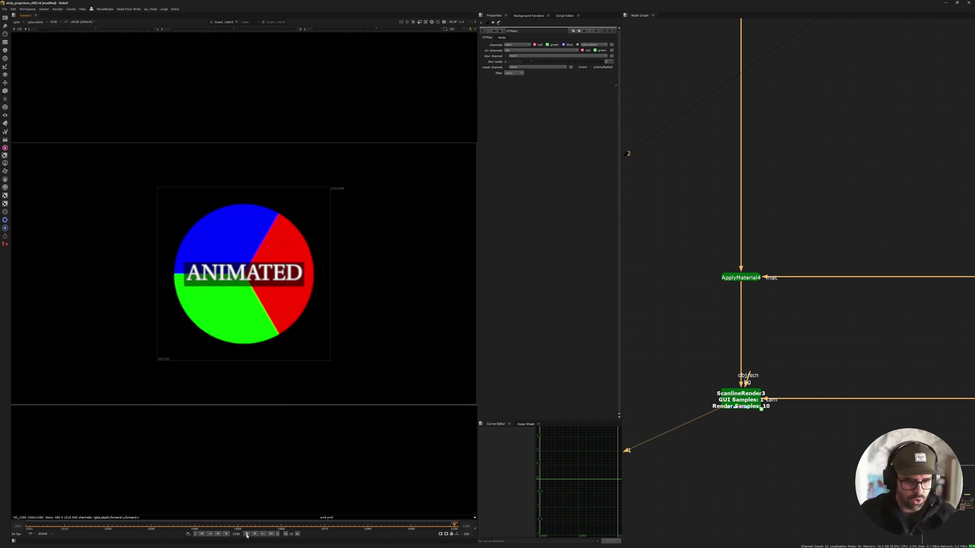
{"action": "left_click_drag", "start_coordinate": [240, 531], "coordinate": [29, 526]}
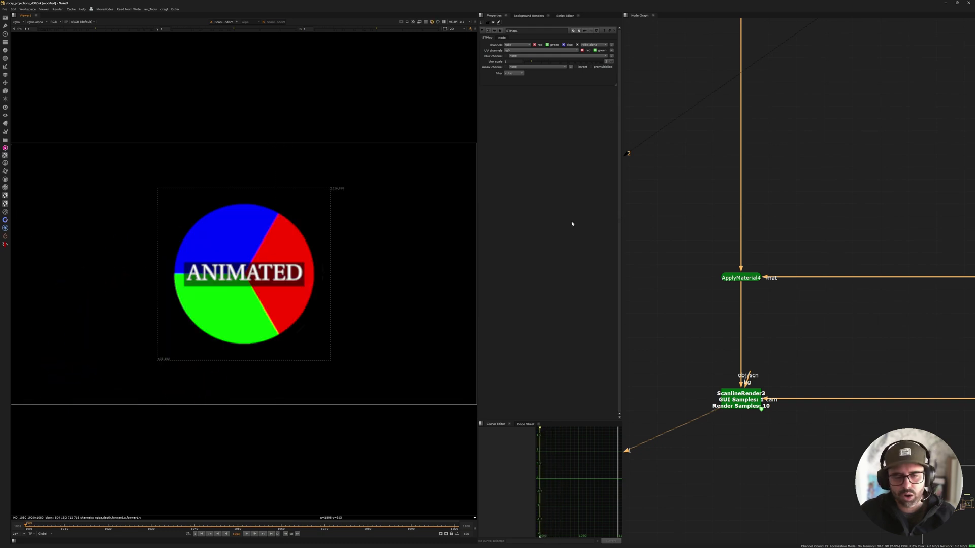
- Examine the edges and lettering of the animated texture render up close, and fit the image back in the viewer
{"action": "scroll", "coordinate": [782, 215], "scroll_direction": "down", "scroll_amount": 1}
{"action": "scroll", "coordinate": [781, 214], "scroll_direction": "down", "scroll_amount": 2}
{"action": "middle_click_drag", "start_coordinate": [866, 143], "coordinate": [745, 257]}
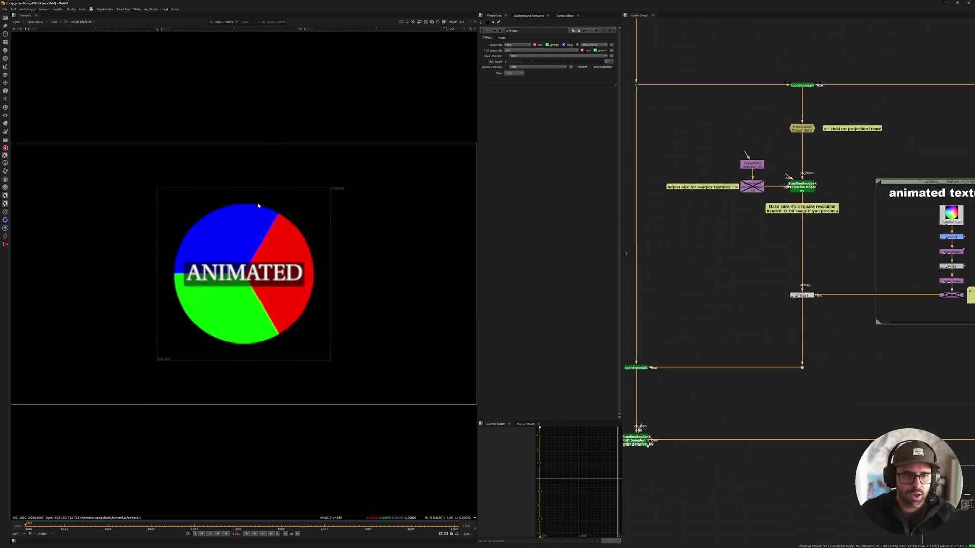
{"action": "scroll", "coordinate": [264, 213], "scroll_direction": "up", "scroll_amount": 3}
{"action": "scroll", "coordinate": [364, 266], "scroll_direction": "up", "scroll_amount": 4}
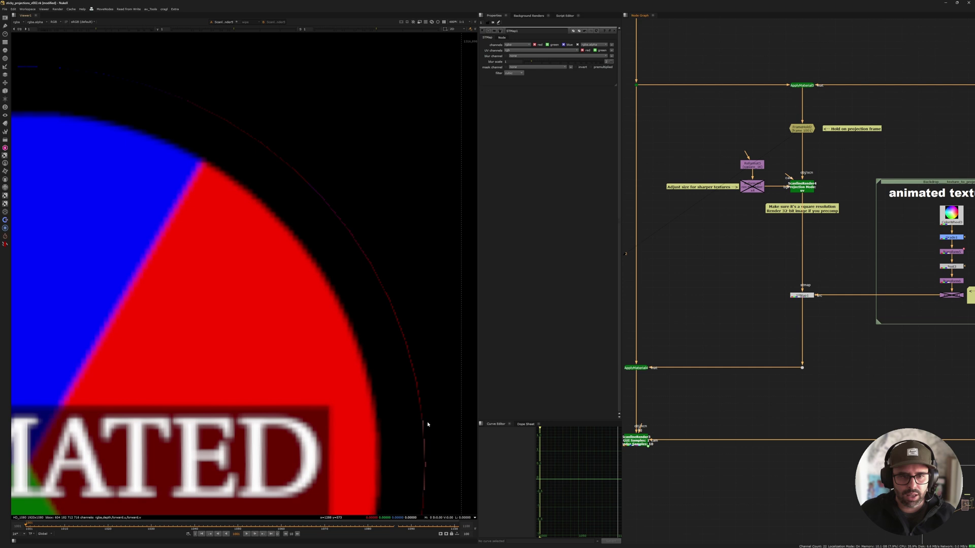
{"action": "scroll", "coordinate": [312, 286], "scroll_direction": "down", "scroll_amount": 5}
{"action": "middle_click_drag", "start_coordinate": [275, 274], "coordinate": [278, 216]}
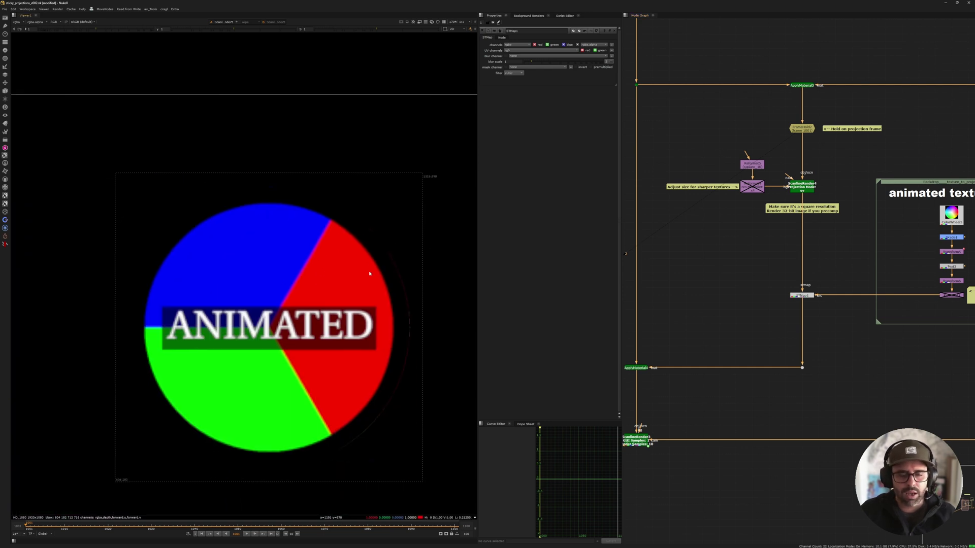
{"action": "scroll", "coordinate": [276, 322], "scroll_direction": "up", "scroll_amount": 1}
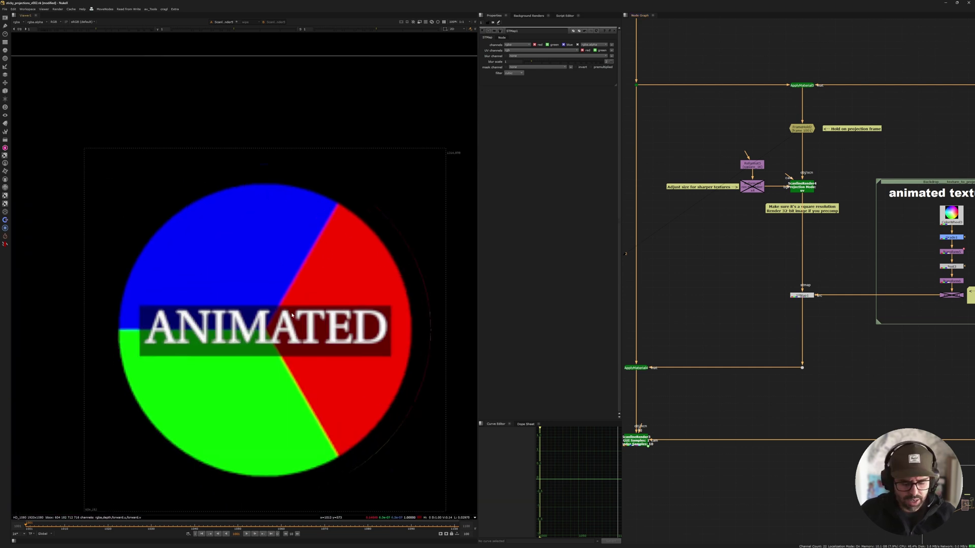
{"action": "scroll", "coordinate": [285, 305], "scroll_direction": "down", "scroll_amount": 6}
{"action": "scroll", "coordinate": [255, 281], "scroll_direction": "up", "scroll_amount": 2}
{"action": "key", "text": "f"}
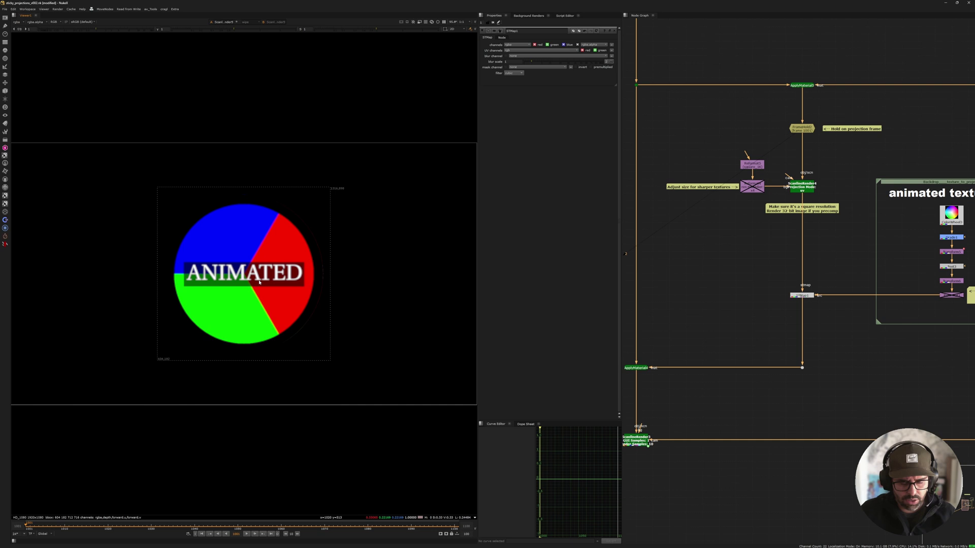
- Display the static texture setup's final render and compare it with the animated texture render in the viewer
{"action": "middle_click_drag", "start_coordinate": [746, 400], "coordinate": [820, 376]}
{"action": "scroll", "coordinate": [821, 376], "scroll_direction": "down", "scroll_amount": 3}
{"action": "middle_click_drag", "start_coordinate": [731, 357], "coordinate": [929, 333]}
{"action": "middle_click_drag", "start_coordinate": [665, 361], "coordinate": [965, 345]}
{"action": "left_click", "coordinate": [714, 364]}
{"action": "key", "text": "1"}
{"action": "key", "text": "ctrl+z"}
{"action": "key", "text": "1"}
{"action": "scroll", "coordinate": [226, 278], "scroll_direction": "up", "scroll_amount": 2}
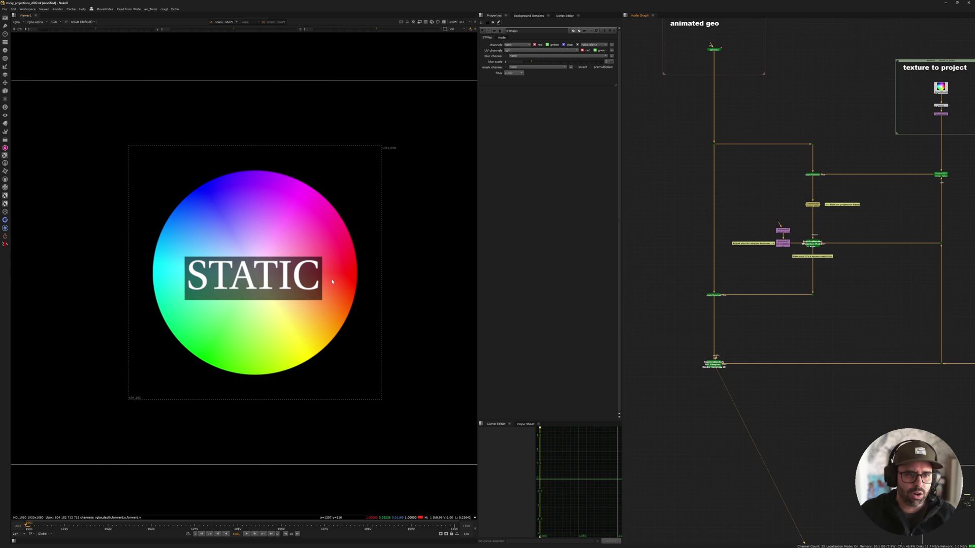
{"action": "key", "text": "2"}
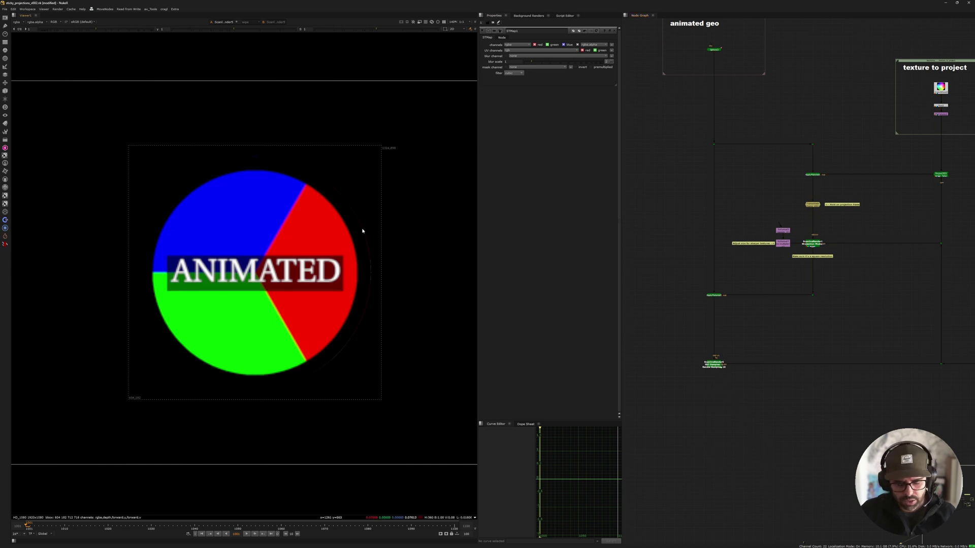
{"action": "key", "text": "f"}
- Enable the Reformat4 resolution multiplier feeding the background input of ScanlineRender4
{"action": "scroll", "coordinate": [799, 269], "scroll_direction": "down", "scroll_amount": 2}
{"action": "middle_click_drag", "start_coordinate": [851, 274], "coordinate": [664, 266]}
{"action": "middle_click_drag", "start_coordinate": [962, 280], "coordinate": [773, 261]}
{"action": "scroll", "coordinate": [773, 256], "scroll_direction": "up", "scroll_amount": 6}
{"action": "scroll", "coordinate": [746, 224], "scroll_direction": "up", "scroll_amount": 4}
{"action": "middle_click_drag", "start_coordinate": [658, 272], "coordinate": [705, 263]}
{"action": "middle_click_drag", "start_coordinate": [775, 155], "coordinate": [700, 244]}
{"action": "middle_click_drag", "start_coordinate": [817, 216], "coordinate": [750, 220]}
{"action": "middle_click_drag", "start_coordinate": [648, 143], "coordinate": [716, 214]}
{"action": "left_click", "coordinate": [715, 213]}
{"action": "scroll", "coordinate": [715, 213], "scroll_direction": "up", "scroll_amount": 3}
{"action": "key", "text": "d"}
{"action": "key", "text": "d"}
{"action": "key", "text": "d"}
- Switch Reformat4 off and on repeatedly while comparing the sharpness of the animated texture up close
{"action": "scroll", "coordinate": [272, 267], "scroll_direction": "up", "scroll_amount": 3}
{"action": "scroll", "coordinate": [272, 266], "scroll_direction": "up", "scroll_amount": 1}
{"action": "key", "text": "d"}
{"action": "key", "text": "d"}
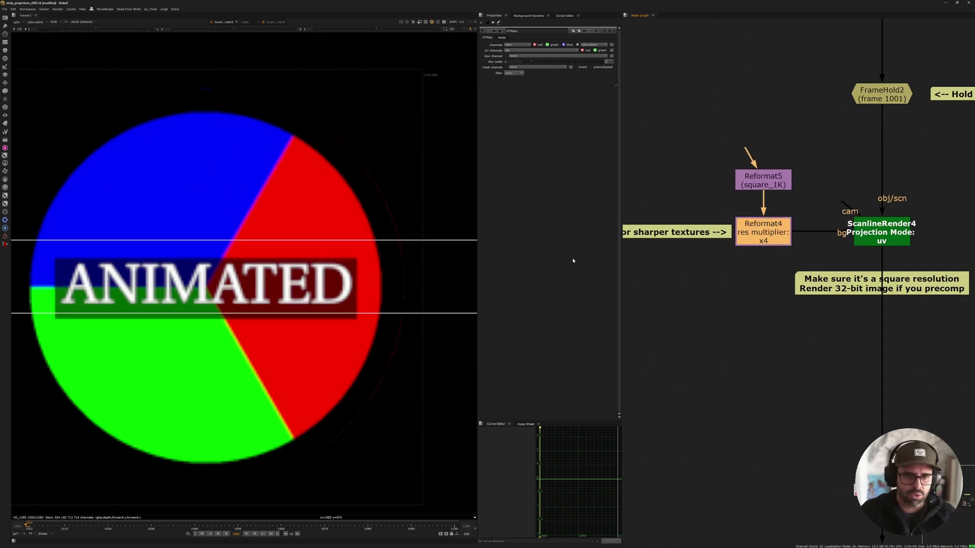
{"action": "key", "text": "d"}
{"action": "scroll", "coordinate": [405, 279], "scroll_direction": "up", "scroll_amount": 2}
{"action": "key", "text": "d"}
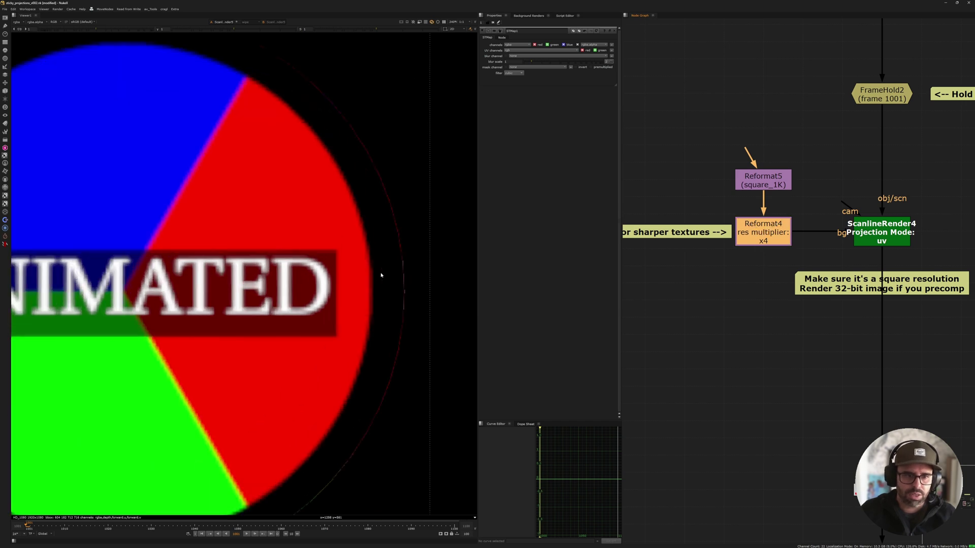
{"action": "key", "text": "d"}
{"action": "key", "text": "d"}
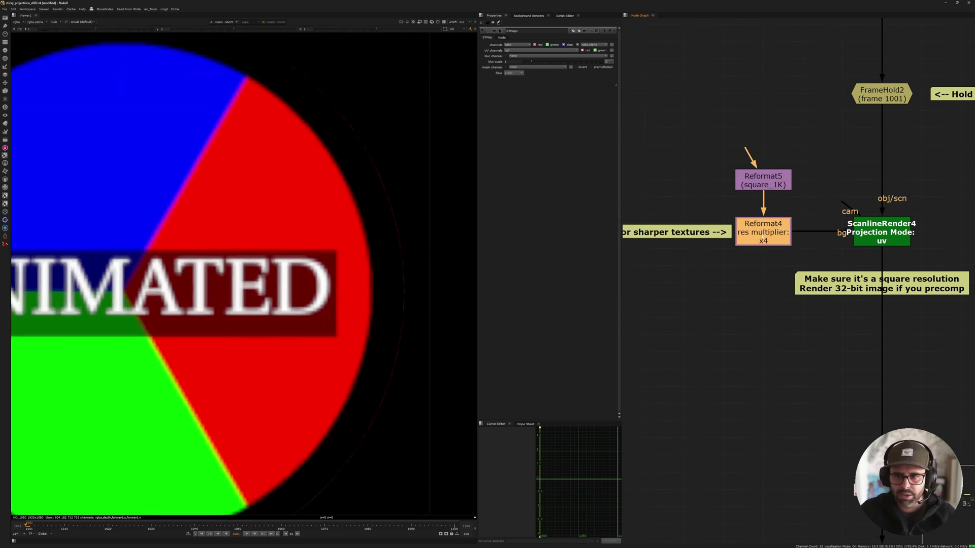
- Open Reformat4's properties to inspect its scale value, and fit the render in the viewer
{"action": "scroll", "coordinate": [763, 233], "scroll_direction": "down", "scroll_amount": 1}
{"action": "double_click", "coordinate": [763, 233]}
{"action": "double_click", "coordinate": [506, 53]}
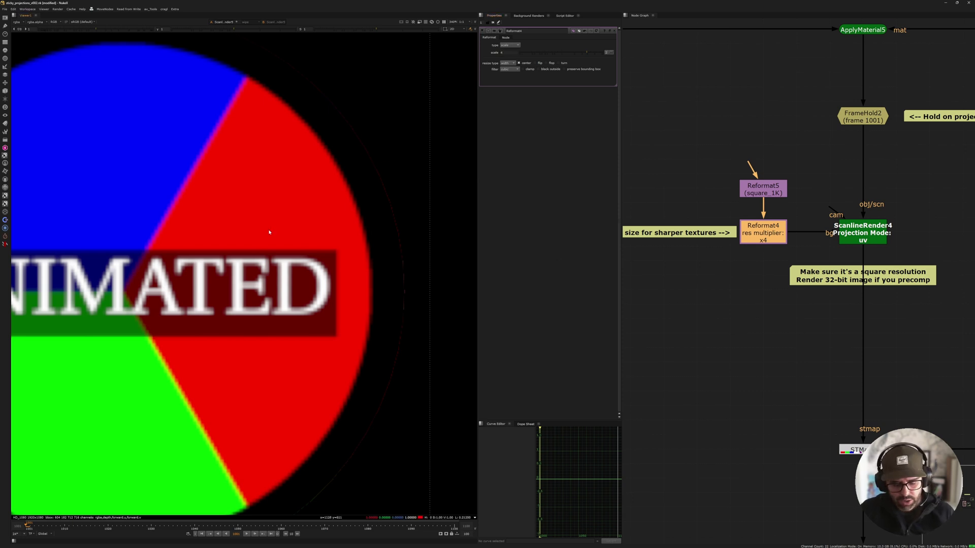
{"action": "key", "text": "f"}
- Display Transform6's output from the animated texture group and examine the whole square_512 frame
{"action": "scroll", "coordinate": [725, 284], "scroll_direction": "down", "scroll_amount": 2}
{"action": "middle_click_drag", "start_coordinate": [788, 294], "coordinate": [694, 252]}
{"action": "middle_click_drag", "start_coordinate": [785, 294], "coordinate": [752, 260]}
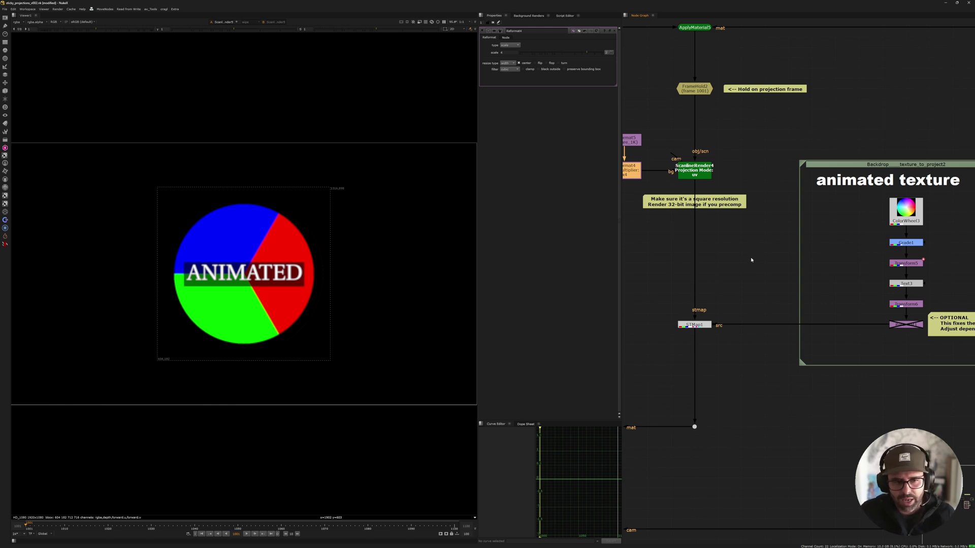
{"action": "middle_click_drag", "start_coordinate": [838, 333], "coordinate": [817, 325]}
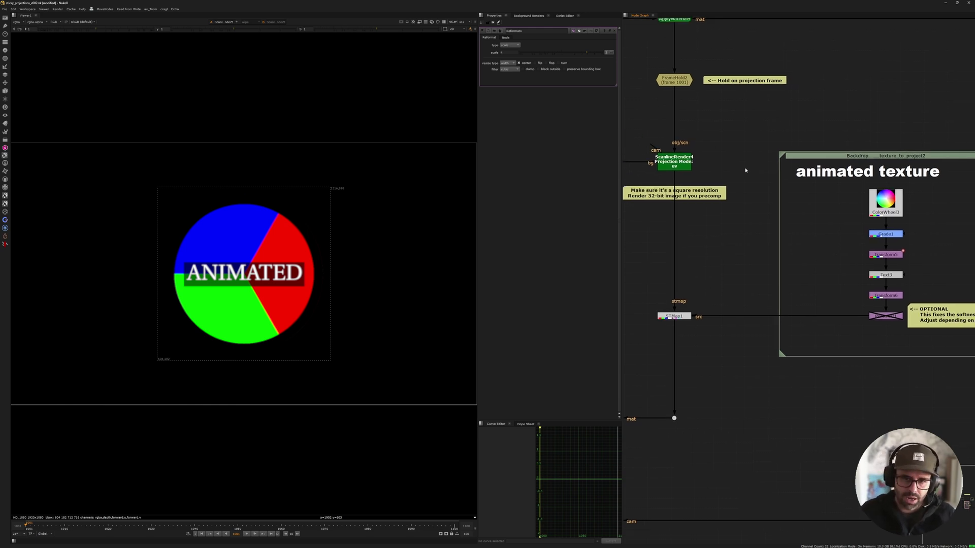
{"action": "middle_click_drag", "start_coordinate": [784, 278], "coordinate": [722, 242]}
{"action": "left_click_drag", "start_coordinate": [716, 85], "coordinate": [912, 279]}
{"action": "left_click_drag", "start_coordinate": [782, 248], "coordinate": [869, 278]}
{"action": "key", "text": "1"}
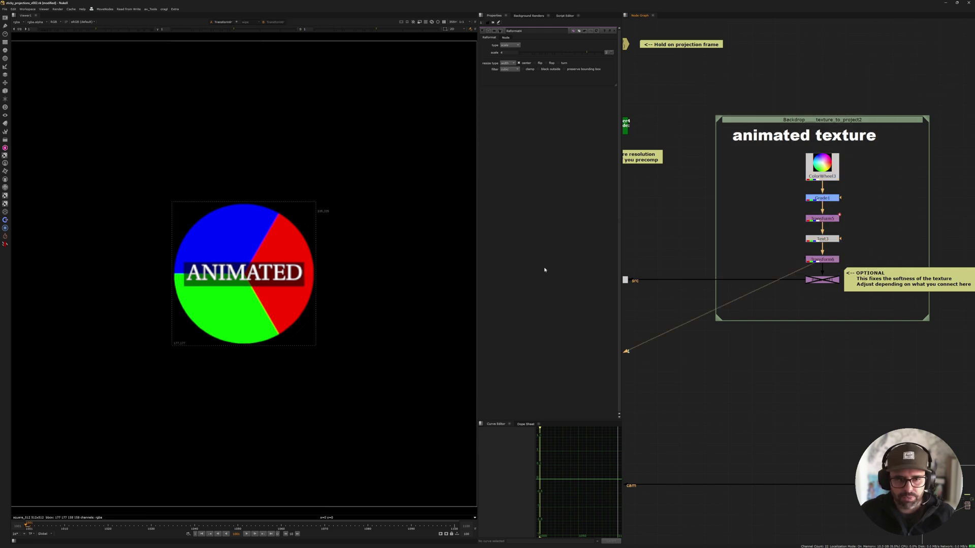
{"action": "scroll", "coordinate": [840, 258], "scroll_direction": "up", "scroll_amount": 2}
{"action": "left_click_drag", "start_coordinate": [750, 231], "coordinate": [902, 278]}
{"action": "scroll", "coordinate": [783, 260], "scroll_direction": "up", "scroll_amount": 1}
{"action": "key", "text": "1"}
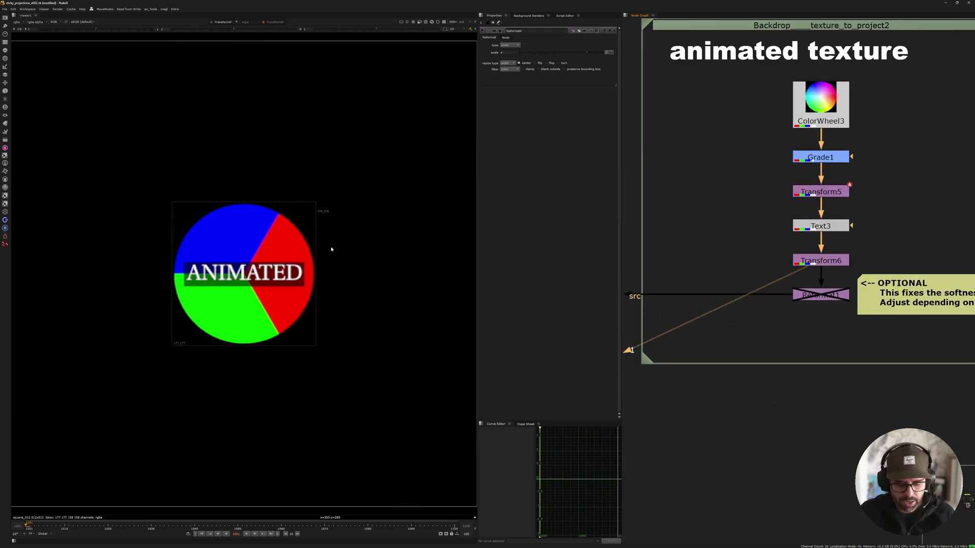
{"action": "scroll", "coordinate": [340, 248], "scroll_direction": "down", "scroll_amount": 2}
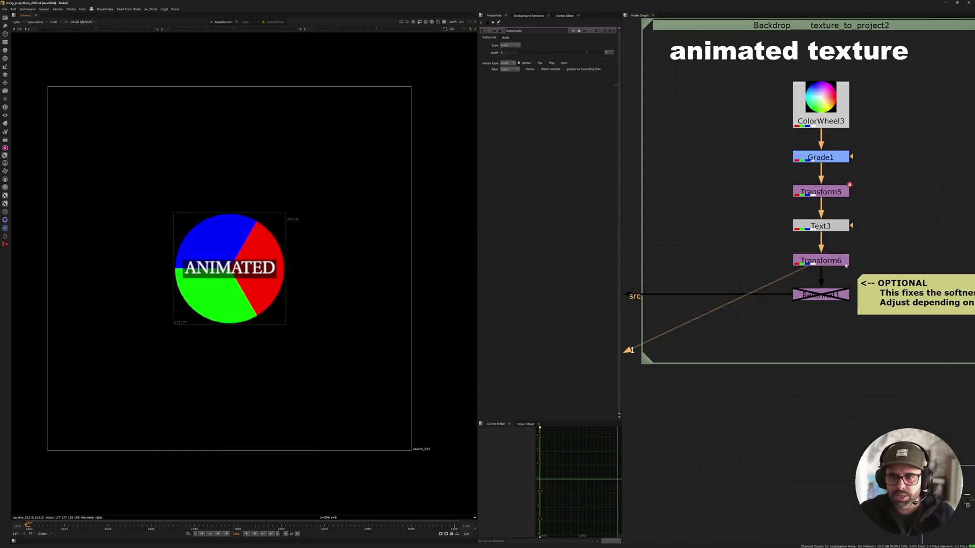
- Display the output of the last transform in the static setup's texture to project group for comparison
{"action": "scroll", "coordinate": [843, 251], "scroll_direction": "down", "scroll_amount": 6}
{"action": "middle_click_drag", "start_coordinate": [749, 235], "coordinate": [917, 269]}
{"action": "middle_click_drag", "start_coordinate": [674, 234], "coordinate": [962, 269]}
{"action": "scroll", "coordinate": [831, 267], "scroll_direction": "down", "scroll_amount": 2}
{"action": "middle_click_drag", "start_coordinate": [721, 277], "coordinate": [929, 262]}
{"action": "middle_click_drag", "start_coordinate": [875, 130], "coordinate": [812, 196]}
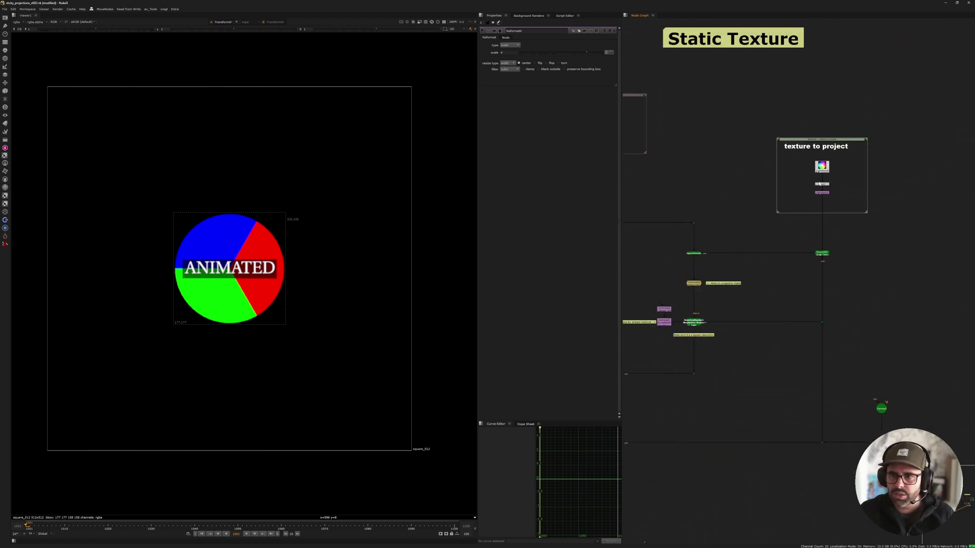
{"action": "scroll", "coordinate": [818, 187], "scroll_direction": "up", "scroll_amount": 6}
{"action": "left_click_drag", "start_coordinate": [757, 199], "coordinate": [865, 235]}
{"action": "key", "text": "1"}
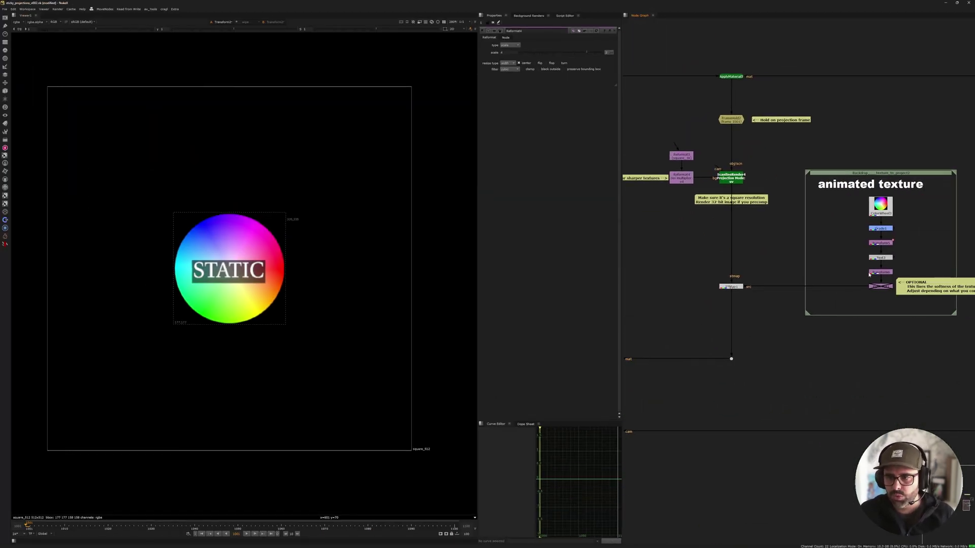
- Open the properties of the disabled Reformat1 below Transform6 and try a scale of 1
{"action": "scroll", "coordinate": [782, 289], "scroll_direction": "up", "scroll_amount": 2}
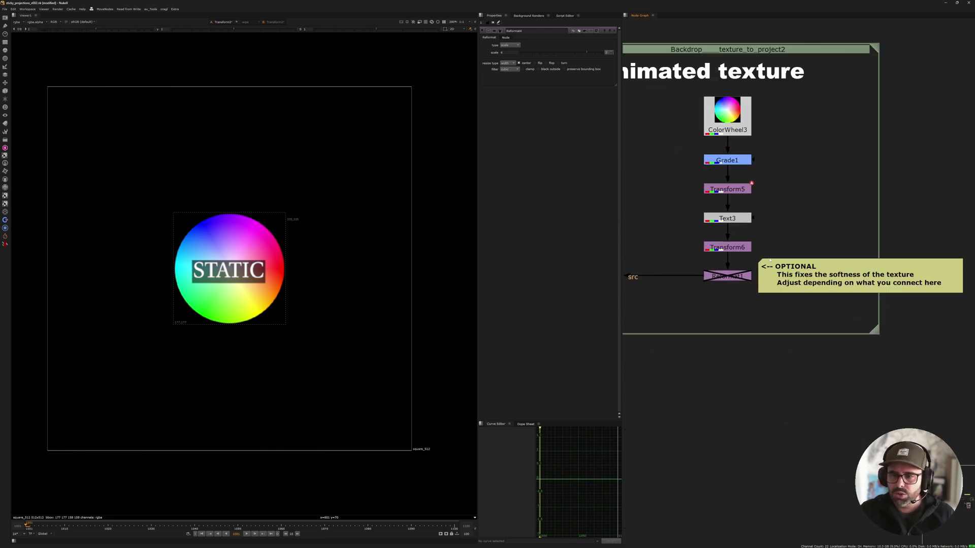
{"action": "left_click", "coordinate": [763, 276]}
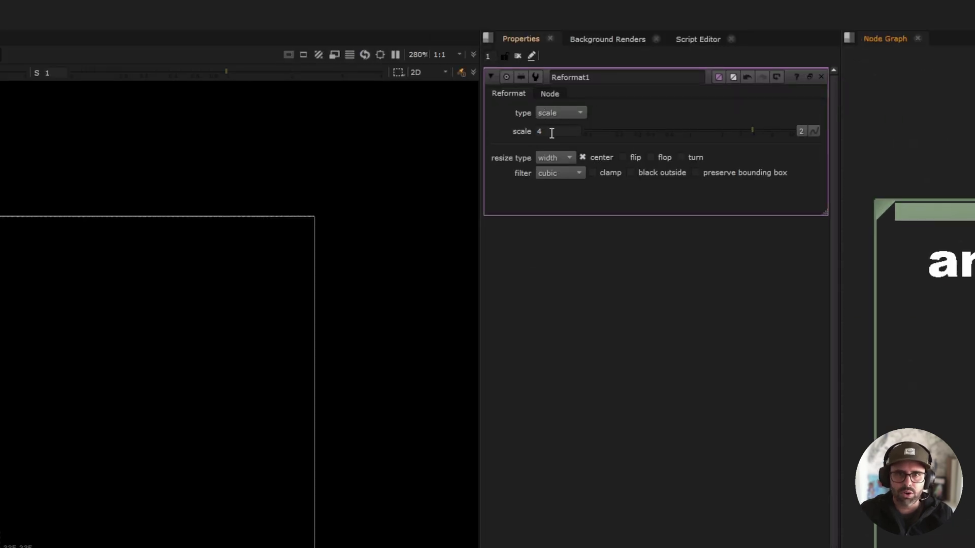
{"action": "left_click_drag", "start_coordinate": [552, 128], "coordinate": [400, 132]}
{"action": "type", "text": "1"}
{"action": "key", "text": "Return"}
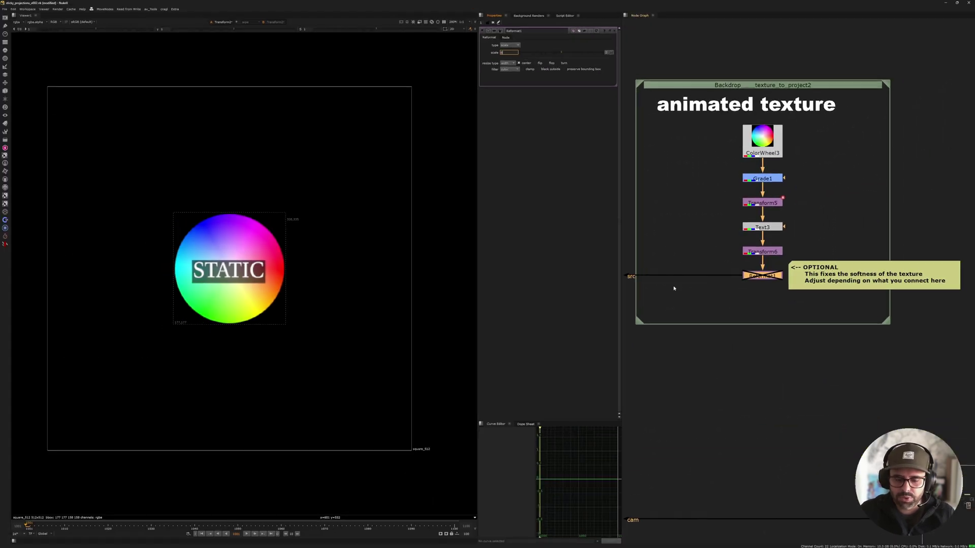
- Display ScanlineRender3's animated texture render and fit it in the viewer
{"action": "middle_click_drag", "start_coordinate": [675, 287], "coordinate": [935, 229]}
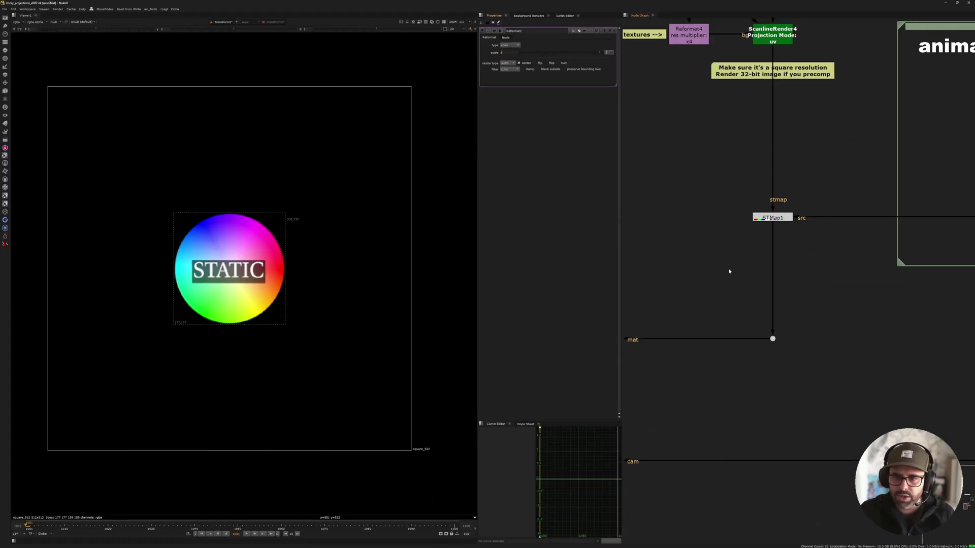
{"action": "middle_click_drag", "start_coordinate": [842, 254], "coordinate": [938, 244]}
{"action": "scroll", "coordinate": [871, 264], "scroll_direction": "down", "scroll_amount": 2}
{"action": "left_click_drag", "start_coordinate": [676, 350], "coordinate": [781, 445]}
{"action": "key", "text": "1"}
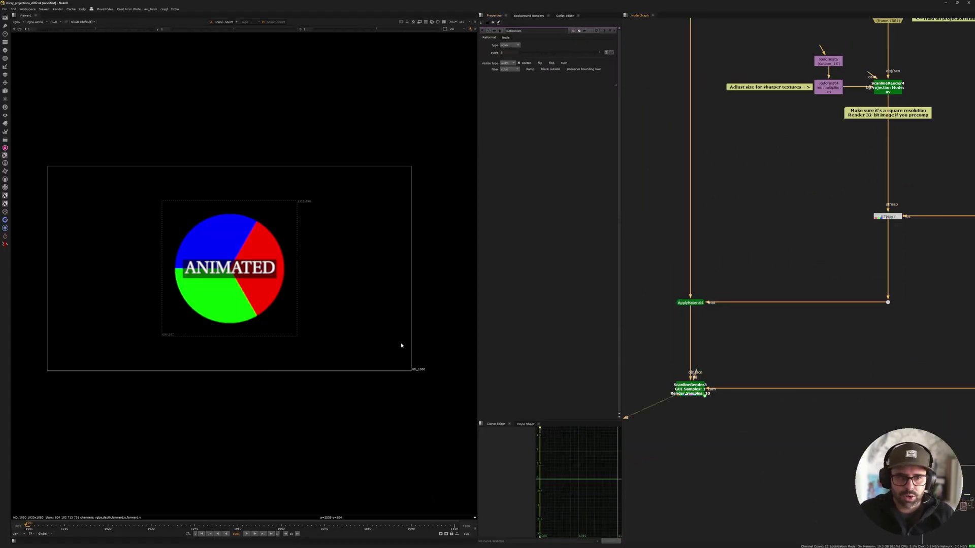
{"action": "key", "text": "f"}
- Enable Reformat1 below Transform6 in the animated texture group and view the render more closely
{"action": "scroll", "coordinate": [255, 282], "scroll_direction": "up", "scroll_amount": 3}
{"action": "middle_click_drag", "start_coordinate": [794, 196], "coordinate": [683, 237]}
{"action": "middle_click_drag", "start_coordinate": [828, 232], "coordinate": [720, 243]}
{"action": "scroll", "coordinate": [720, 242], "scroll_direction": "up", "scroll_amount": 3}
{"action": "left_click", "coordinate": [764, 274]}
{"action": "key", "text": "d"}
{"action": "scroll", "coordinate": [726, 226], "scroll_direction": "up", "scroll_amount": 2}
- Try Reformat1 scales of 1 and 2 to compare texture sharpness, and finish with the scale at 4
{"action": "left_click_drag", "start_coordinate": [506, 53], "coordinate": [458, 52]}
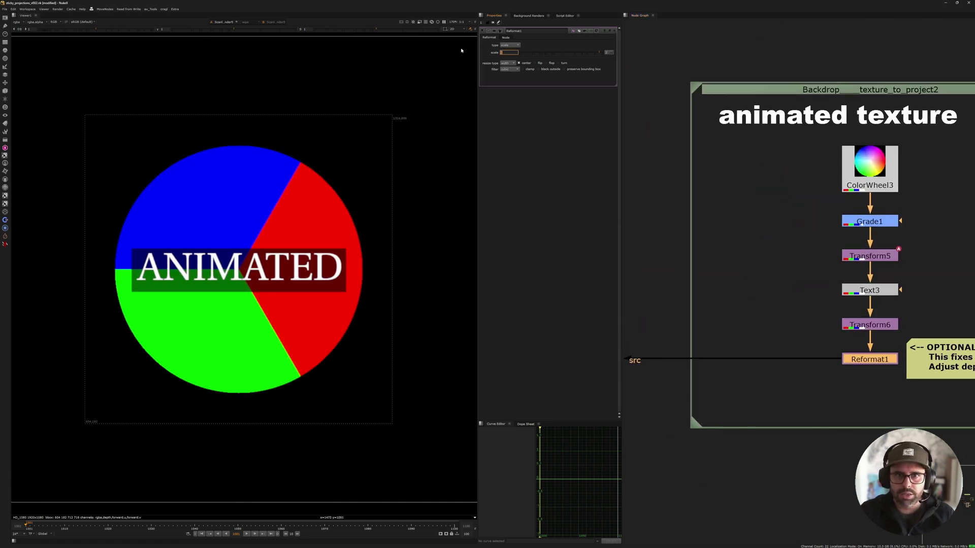
{"action": "type", "text": "1"}
{"action": "key", "text": "Return"}
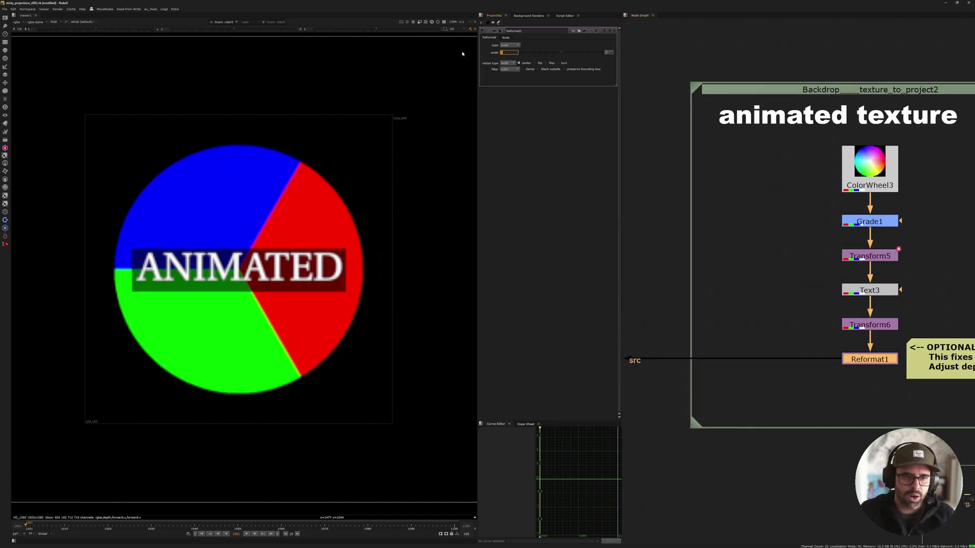
{"action": "type", "text": "2"}
{"action": "key", "text": "Return"}
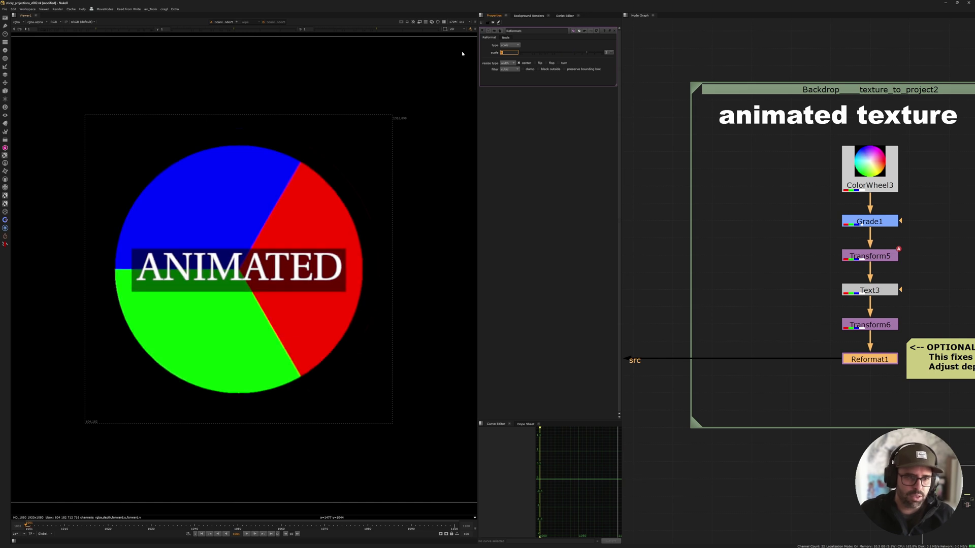
{"action": "key", "text": "Up"}
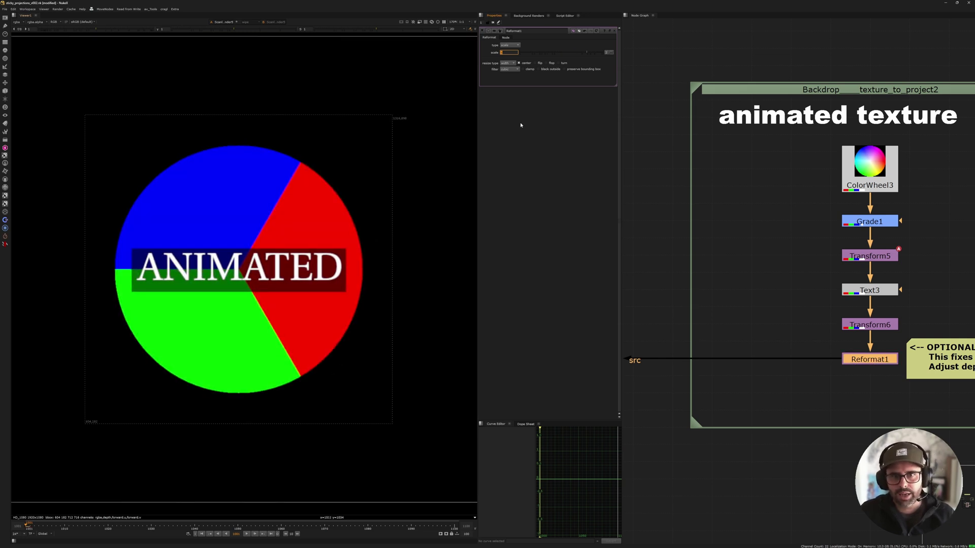
- Review the projection branch through ApplyMaterial5 and FrameHold2 down to ScanlineRender4 and its Reformat inputs
{"action": "scroll", "coordinate": [707, 159], "scroll_direction": "down", "scroll_amount": 4}
{"action": "middle_click_drag", "start_coordinate": [707, 159], "coordinate": [813, 281]}
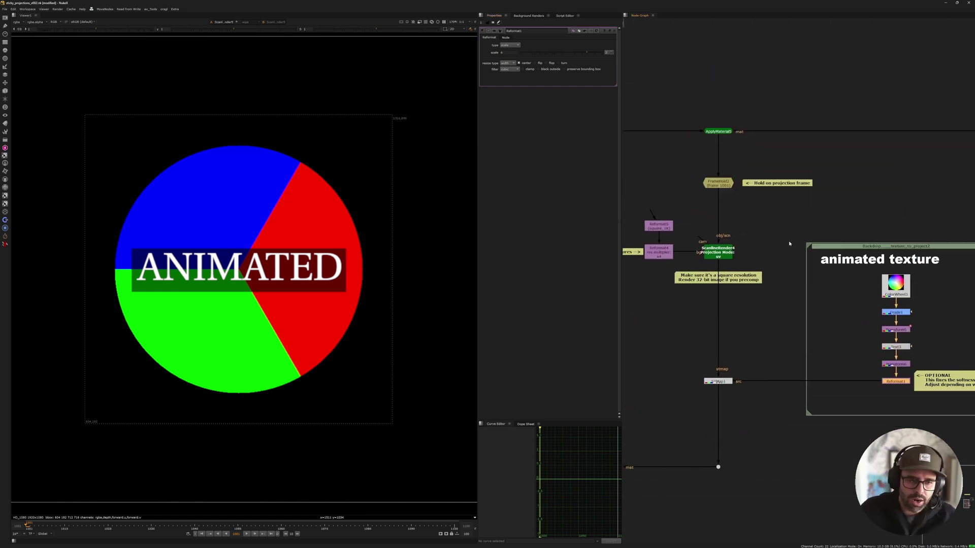
{"action": "middle_click_drag", "start_coordinate": [899, 170], "coordinate": [616, 282]}
{"action": "left_click_drag", "start_coordinate": [750, 113], "coordinate": [882, 168]}
{"action": "middle_click_drag", "start_coordinate": [634, 277], "coordinate": [866, 197]}
{"action": "middle_click_drag", "start_coordinate": [638, 296], "coordinate": [773, 248]}
{"action": "scroll", "coordinate": [773, 249], "scroll_direction": "up", "scroll_amount": 2}
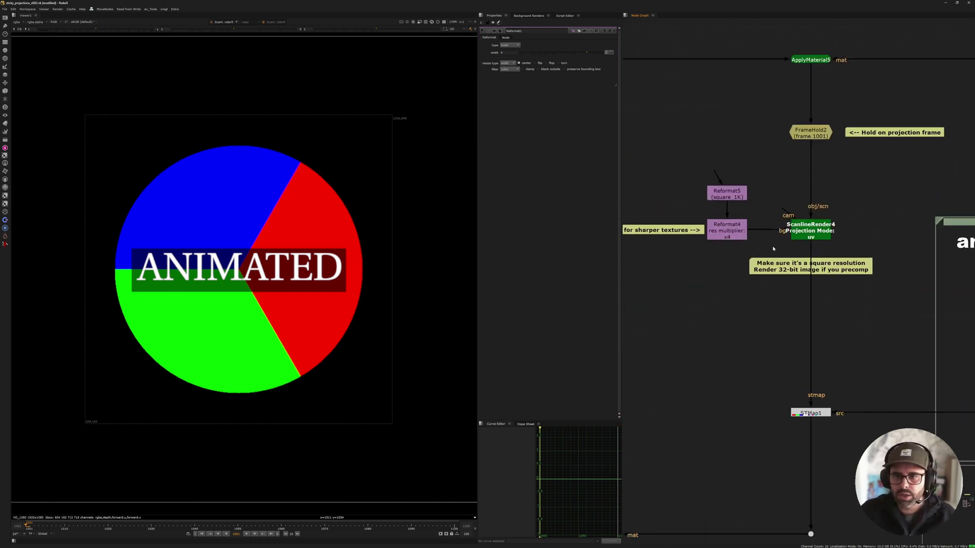
{"action": "left_click_drag", "start_coordinate": [759, 192], "coordinate": [862, 252]}
{"action": "middle_click_drag", "start_coordinate": [778, 209], "coordinate": [808, 196]}
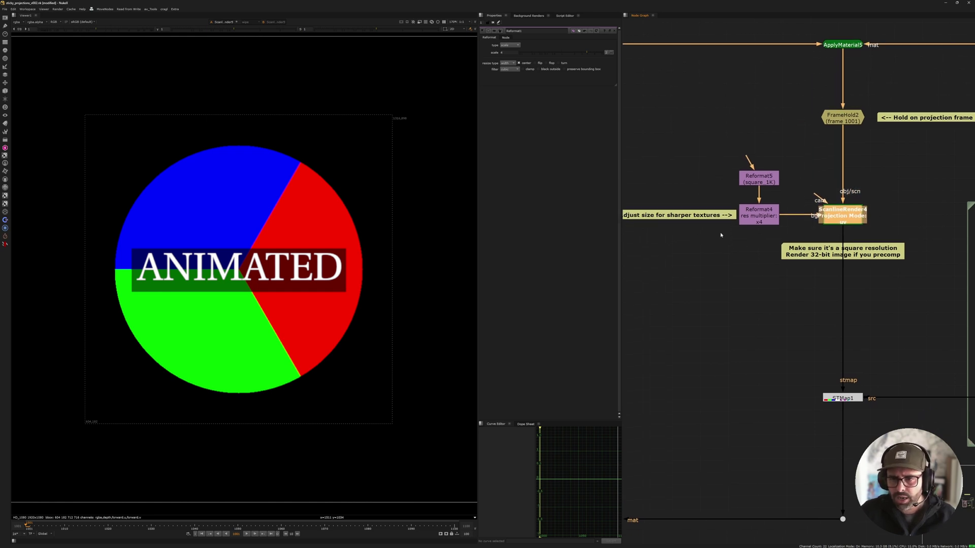
{"action": "middle_click_drag", "start_coordinate": [737, 209], "coordinate": [783, 208]}
{"action": "left_click", "coordinate": [784, 209]}
- Review how STMap1 receives the animated texture as its source and ScanlineRender4's output as its stmap
{"action": "middle_click_drag", "start_coordinate": [856, 222], "coordinate": [779, 210]}
{"action": "middle_click_drag", "start_coordinate": [773, 328], "coordinate": [715, 274]}
{"action": "middle_click_drag", "start_coordinate": [925, 304], "coordinate": [727, 263]}
{"action": "left_click_drag", "start_coordinate": [734, 276], "coordinate": [889, 304]}
{"action": "middle_click_drag", "start_coordinate": [694, 190], "coordinate": [796, 172]}
{"action": "middle_click_drag", "start_coordinate": [642, 149], "coordinate": [681, 152]}
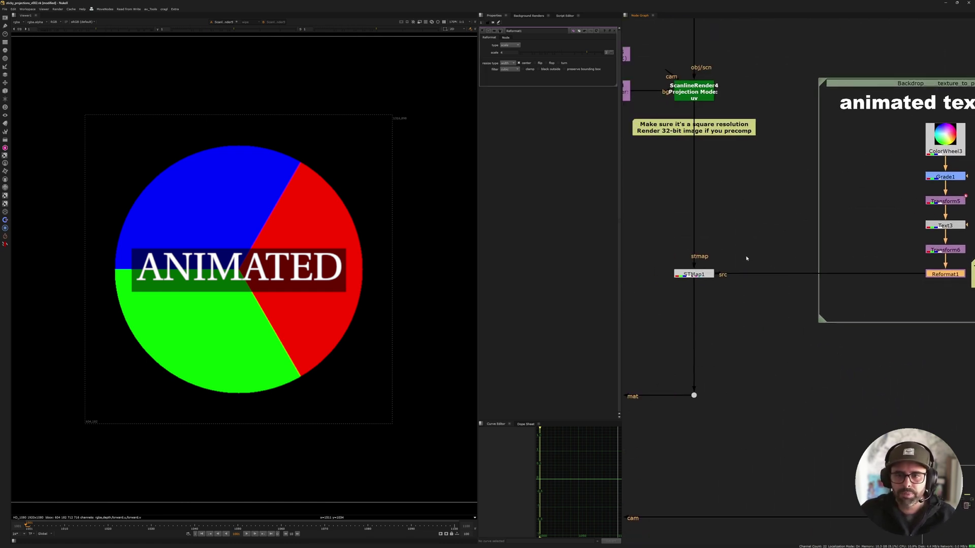
{"action": "middle_click_drag", "start_coordinate": [680, 294], "coordinate": [786, 253]}
{"action": "scroll", "coordinate": [717, 277], "scroll_direction": "down", "scroll_amount": 2}
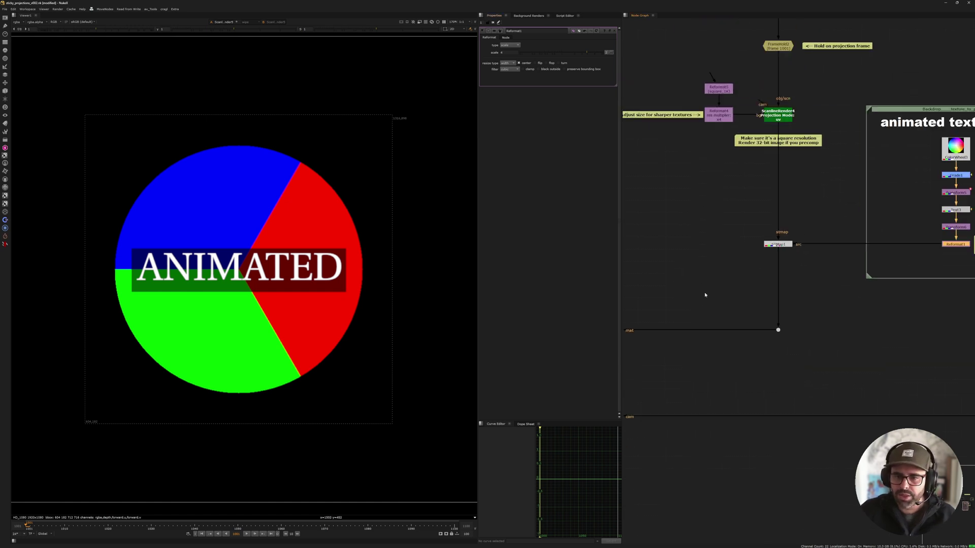
- Return to the static setup's final ScanlineRender and switch between its render and the animated texture render
{"action": "middle_click_drag", "start_coordinate": [716, 283], "coordinate": [834, 221]}
{"action": "left_click", "coordinate": [748, 372]}
{"action": "scroll", "coordinate": [748, 372], "scroll_direction": "down", "scroll_amount": 1}
{"action": "scroll", "coordinate": [748, 372], "scroll_direction": "down", "scroll_amount": 3}
{"action": "middle_click_drag", "start_coordinate": [749, 372], "coordinate": [941, 335]}
{"action": "middle_click_drag", "start_coordinate": [660, 330], "coordinate": [959, 301]}
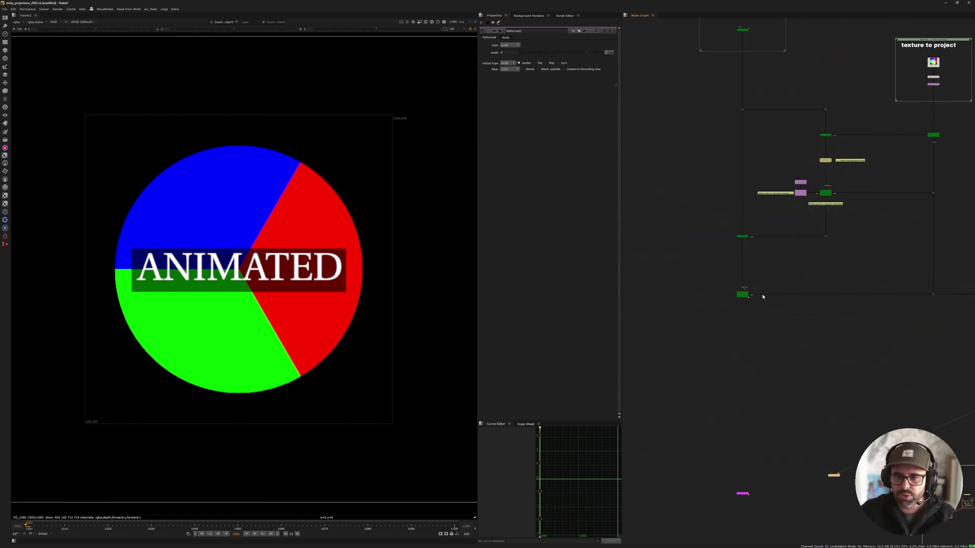
{"action": "scroll", "coordinate": [766, 297], "scroll_direction": "up", "scroll_amount": 3}
{"action": "left_click_drag", "start_coordinate": [679, 273], "coordinate": [787, 327]}
{"action": "key", "text": "1"}
{"action": "left_click", "coordinate": [785, 330]}
{"action": "key", "text": "1"}
{"action": "key", "text": "2"}
{"action": "key", "text": "1"}
{"action": "key", "text": "2"}
{"action": "key", "text": "1"}
- Return to the animated texture setup and review its complete network, from animated geo to the final render
{"action": "middle_click_drag", "start_coordinate": [914, 292], "coordinate": [653, 293]}
{"action": "scroll", "coordinate": [868, 284], "scroll_direction": "down", "scroll_amount": 4}
{"action": "middle_click_drag", "start_coordinate": [919, 270], "coordinate": [686, 248]}
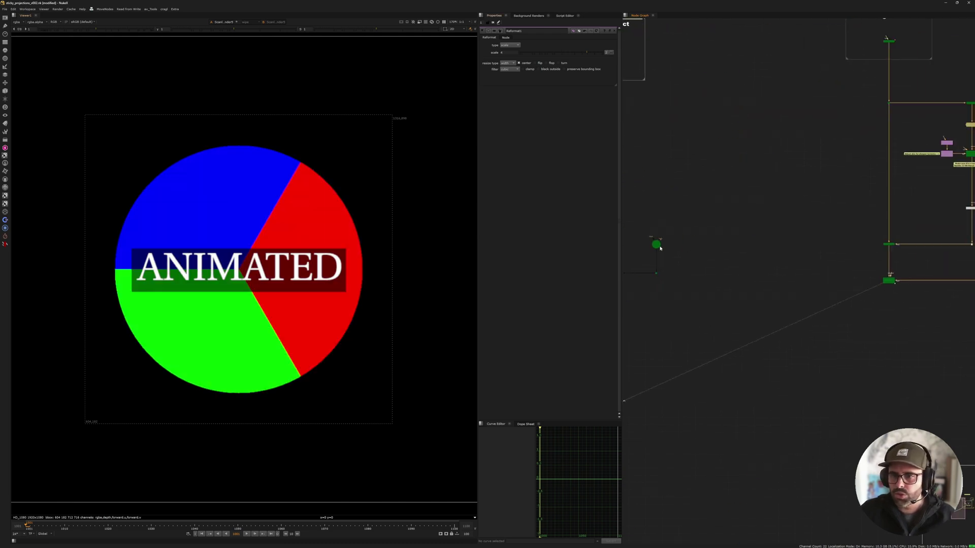
{"action": "middle_click_drag", "start_coordinate": [875, 242], "coordinate": [742, 250]}
{"action": "middle_click_drag", "start_coordinate": [908, 115], "coordinate": [832, 141]}
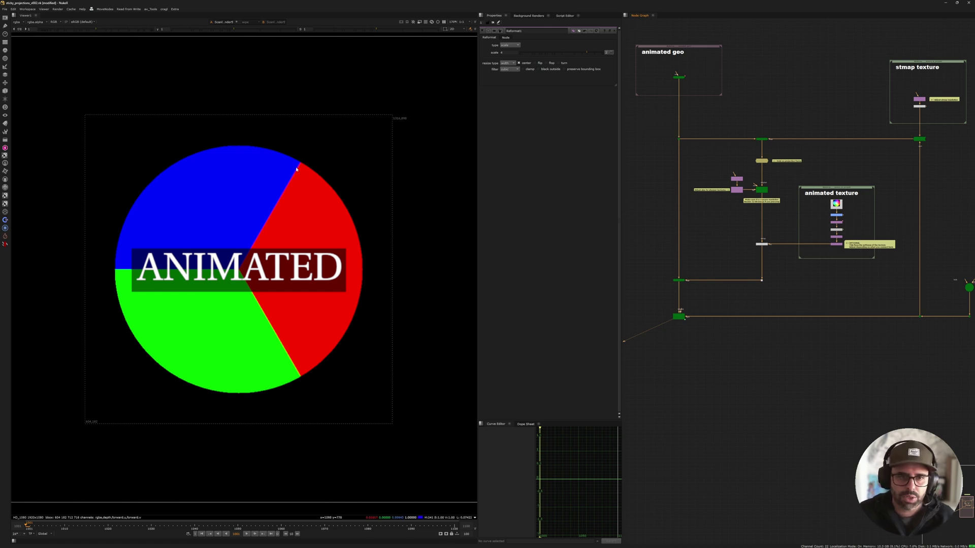
{"action": "middle_click_drag", "start_coordinate": [686, 290], "coordinate": [682, 264]}
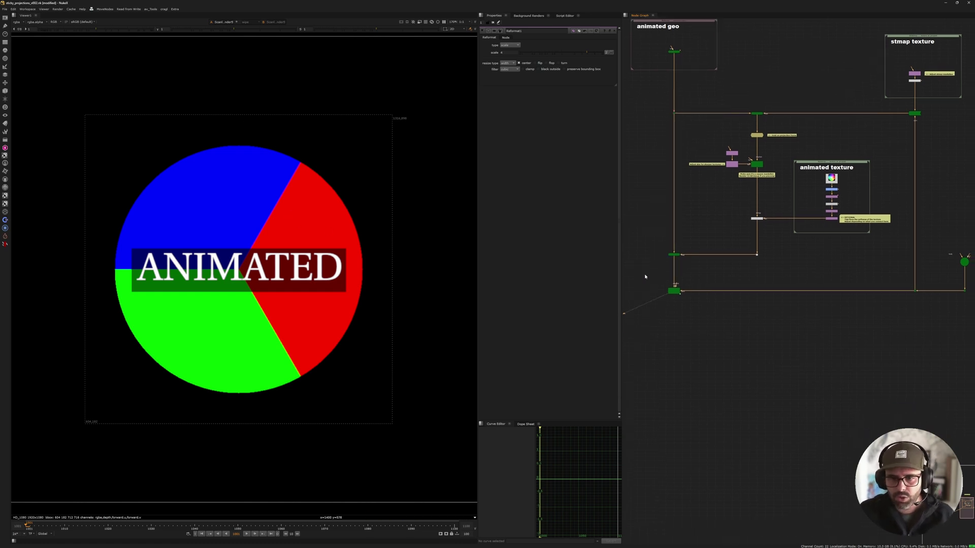
- Fit the animated texture render in the viewer, play the sequence, stop it, and show the whole Animated Texture network
{"action": "key", "text": "f"}
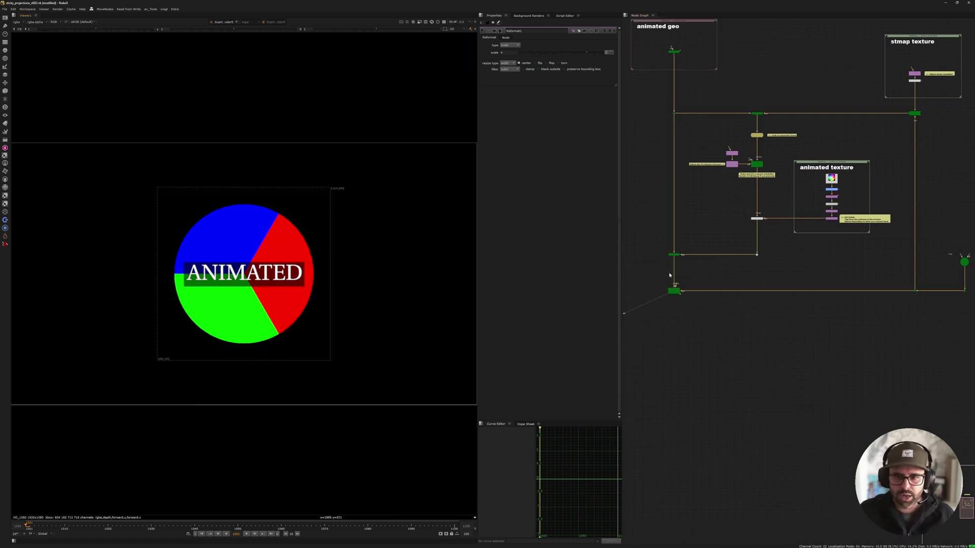
{"action": "left_click", "coordinate": [246, 534]}
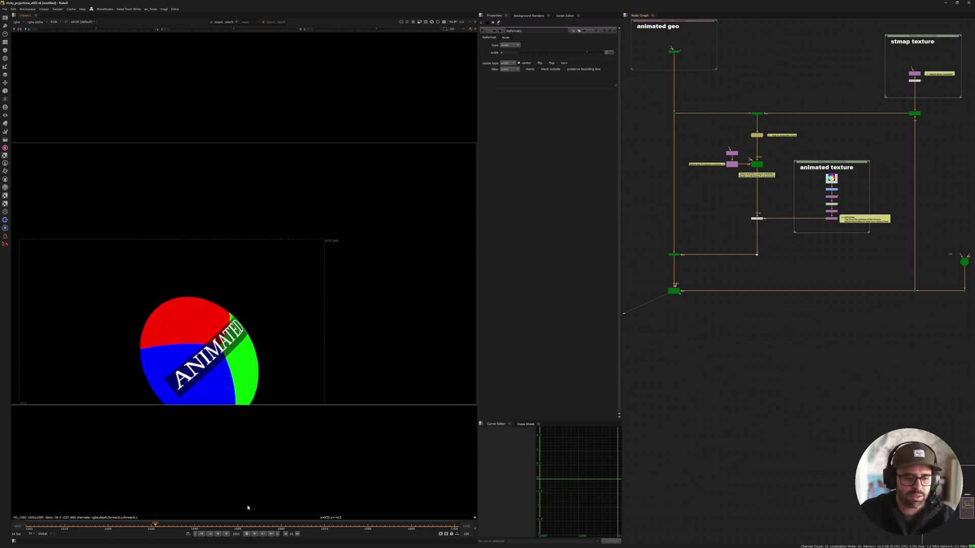
{"action": "left_click", "coordinate": [247, 533]}
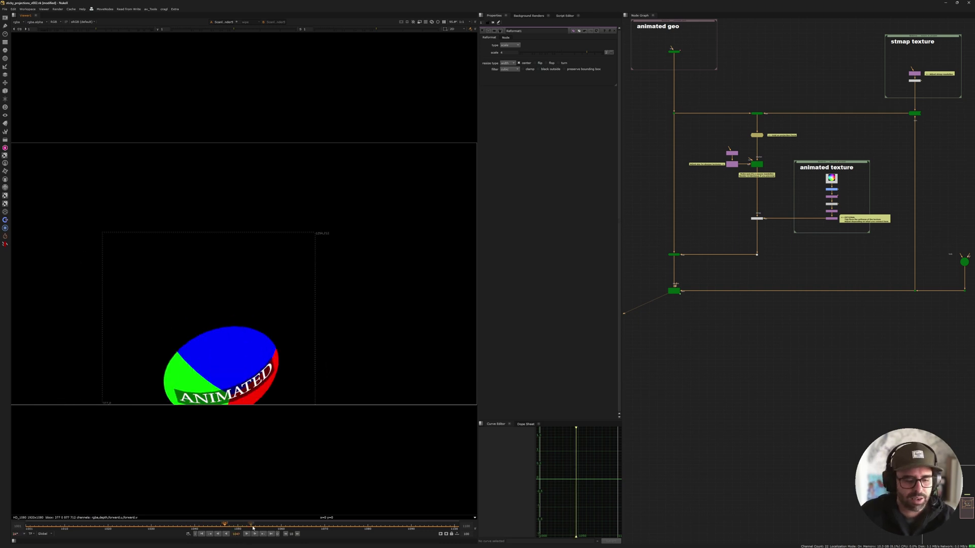
{"action": "middle_click_drag", "start_coordinate": [772, 225], "coordinate": [771, 277]}
{"action": "scroll", "coordinate": [771, 276], "scroll_direction": "down", "scroll_amount": 2}
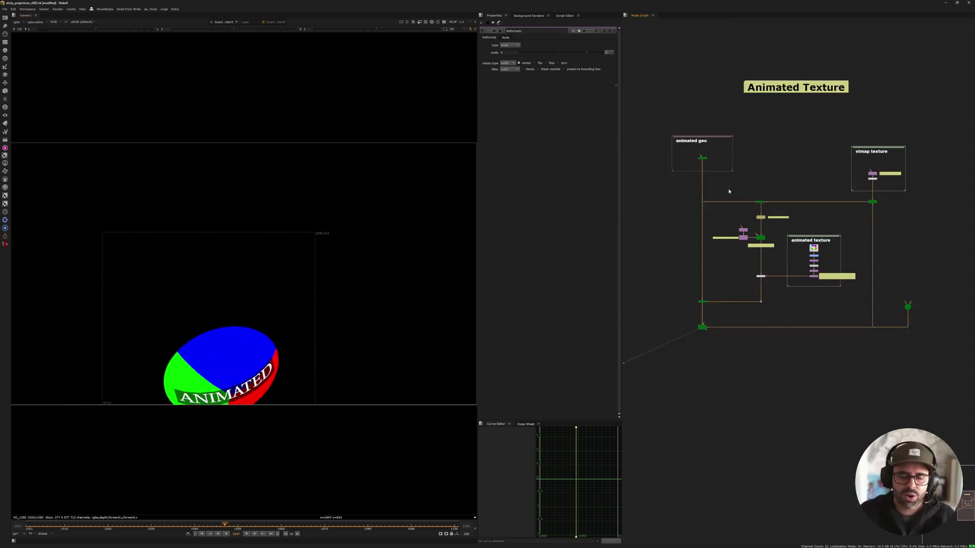